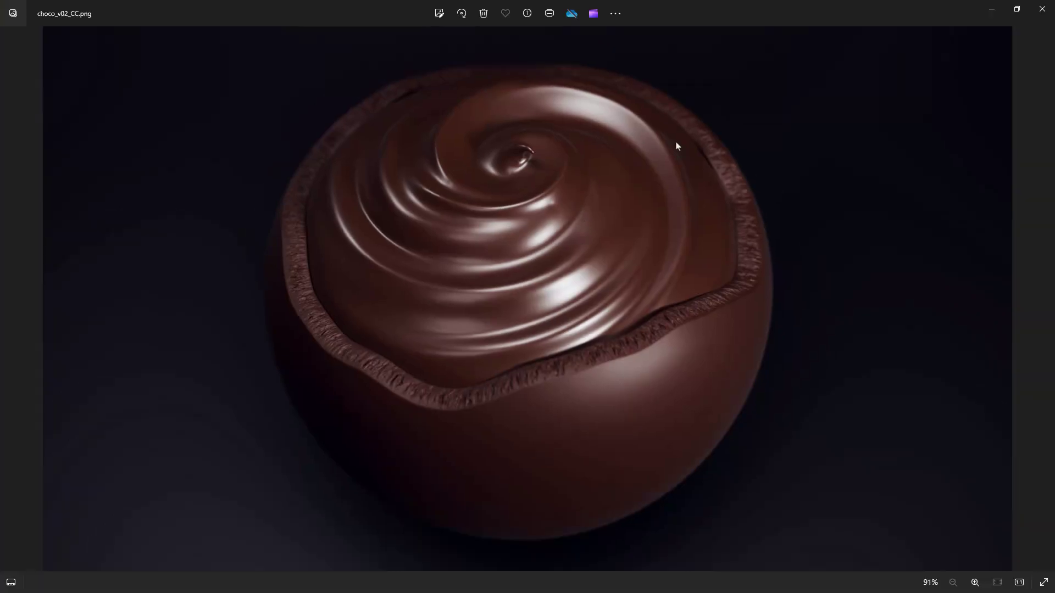
- Switch from the rendered chocolate image to Houdini and orbit around the finished chocolate model
click(989, 12)
right_drag(389, 360, 375, 303)
drag(375, 304, 332, 225)
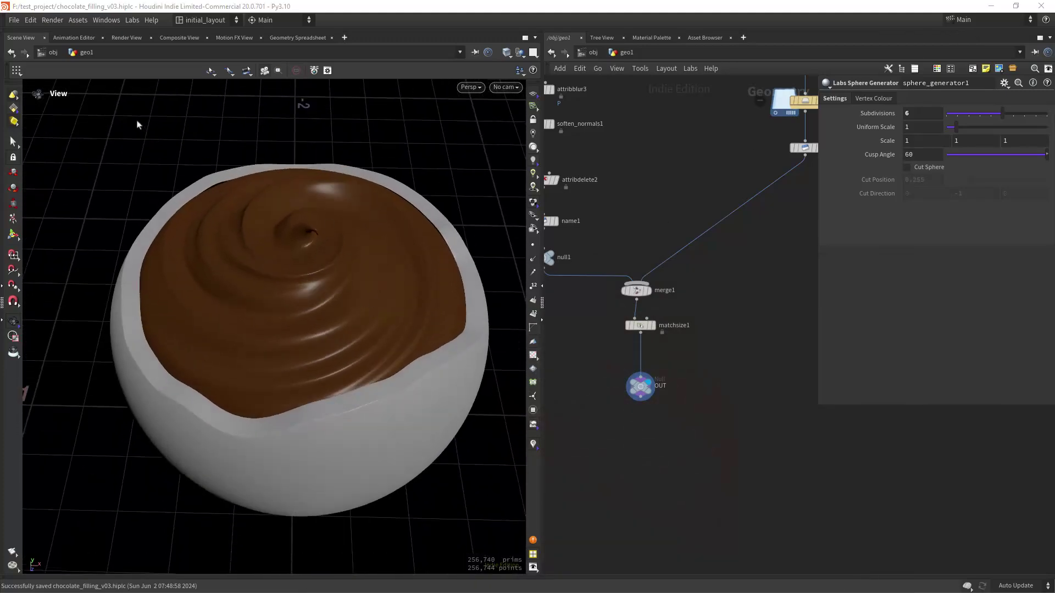
- Look over the whole geo1 node network, from the OUT node up to the sphere generator
scroll(713, 236, down, 6)
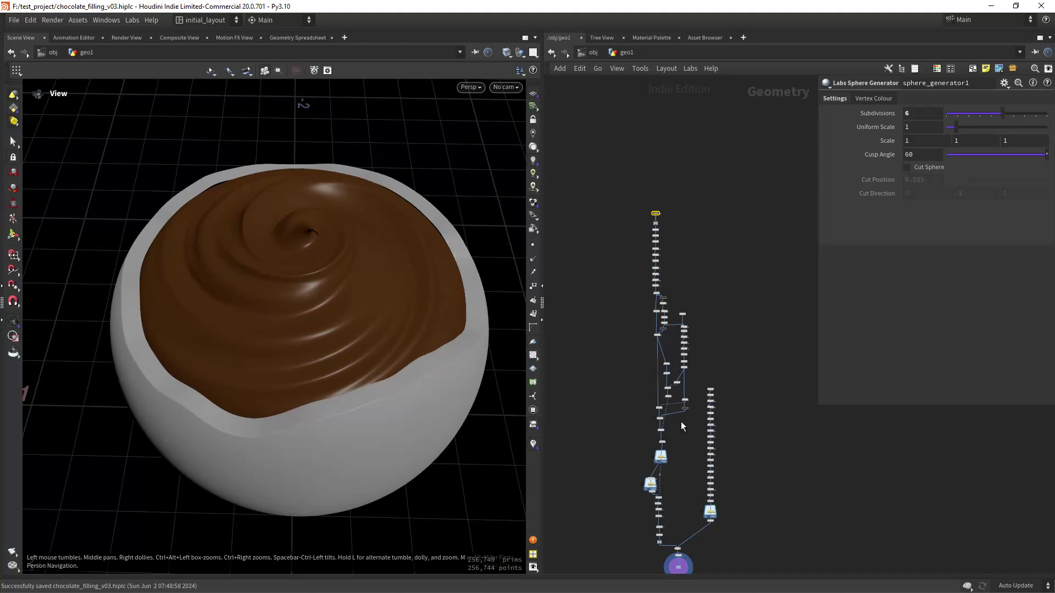
middle_drag(680, 268, 660, 142)
scroll(726, 260, up, 2)
middle_drag(725, 264, 746, 321)
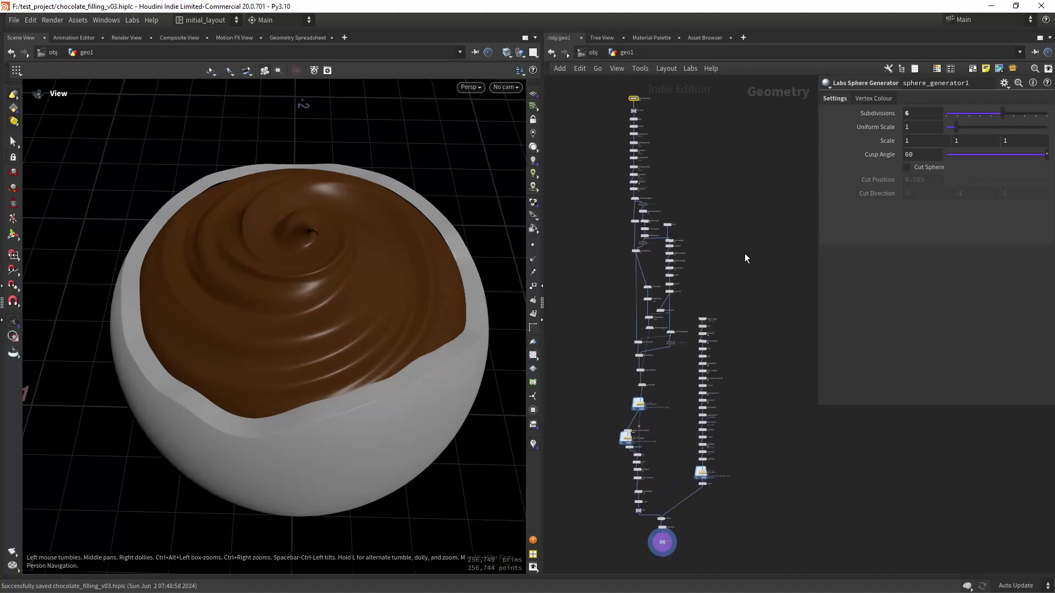
scroll(747, 239, down, 2)
scroll(731, 231, up, 8)
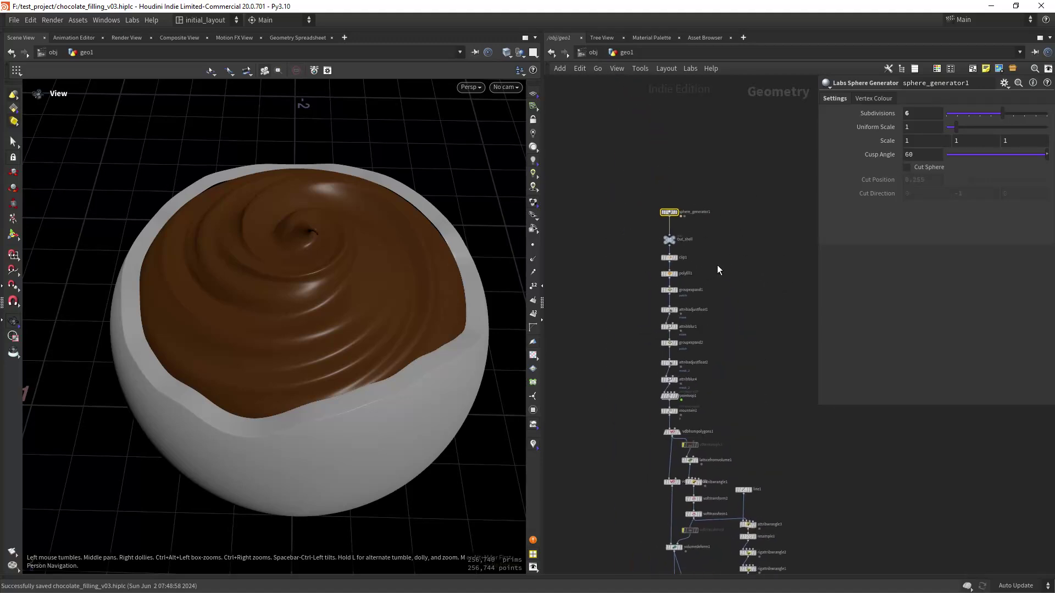
middle_drag(707, 220, 732, 237)
- Display the output of sphere_generator1 with wireframe over shaded geometry
click(666, 201)
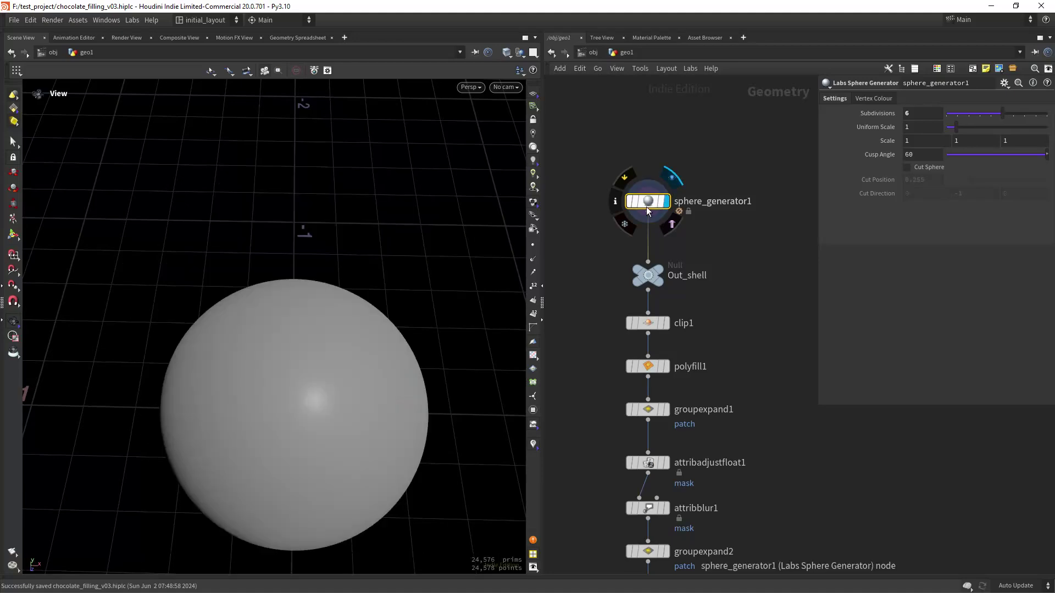
key(shift+w)
mouse_move(391, 353)
mouse_down()
mouse_move(372, 381)
mouse_move(367, 349)
mouse_move(387, 345)
mouse_up()
- Display the clip1 result and the polyfill1 result in turn to inspect the cut and filled sphere
click(666, 323)
mouse_move(424, 387)
mouse_down()
mouse_move(383, 455)
mouse_move(381, 339)
mouse_move(346, 372)
mouse_move(415, 348)
mouse_move(435, 369)
mouse_up()
click(666, 366)
middle_drag(709, 386, 706, 285)
scroll(693, 332, up, 2)
- Display attribadjustfloat1 and visualize its mask point attribute from the node info
click(676, 309)
mouse_move(632, 274)
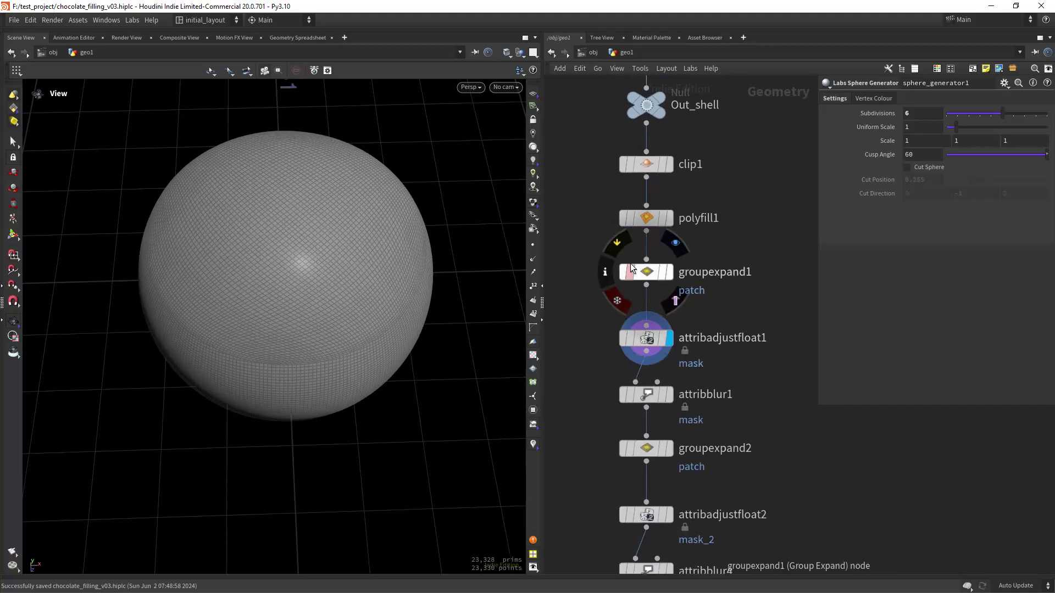
click(605, 338)
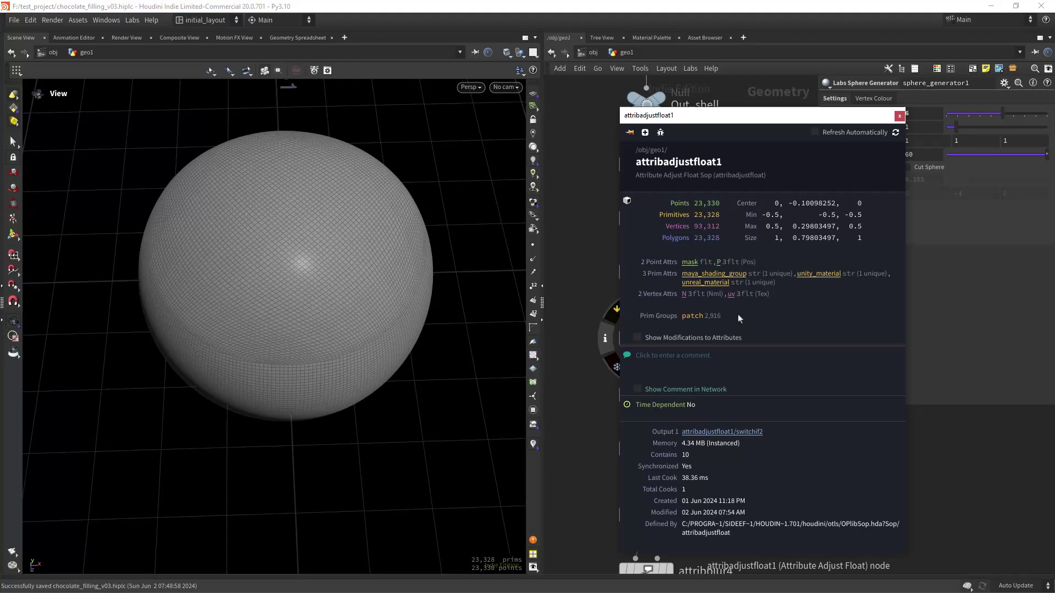
click(692, 264)
drag(351, 417, 384, 341)
- Display attribblur1 to inspect the blurred mask on the sphere
click(669, 394)
right_drag(385, 341, 381, 368)
middle_drag(601, 442, 592, 311)
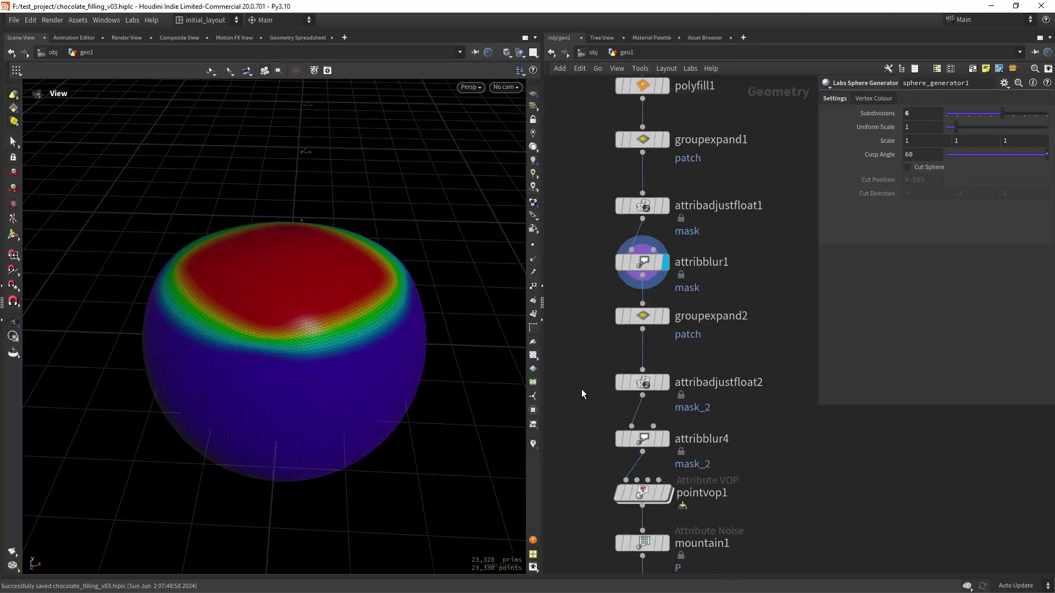
- Show the parameters of the mountain1 Attribute Noise node and review the mask nodes leading to it
middle_drag(582, 393, 587, 305)
middle_drag(591, 443, 598, 361)
click(632, 373)
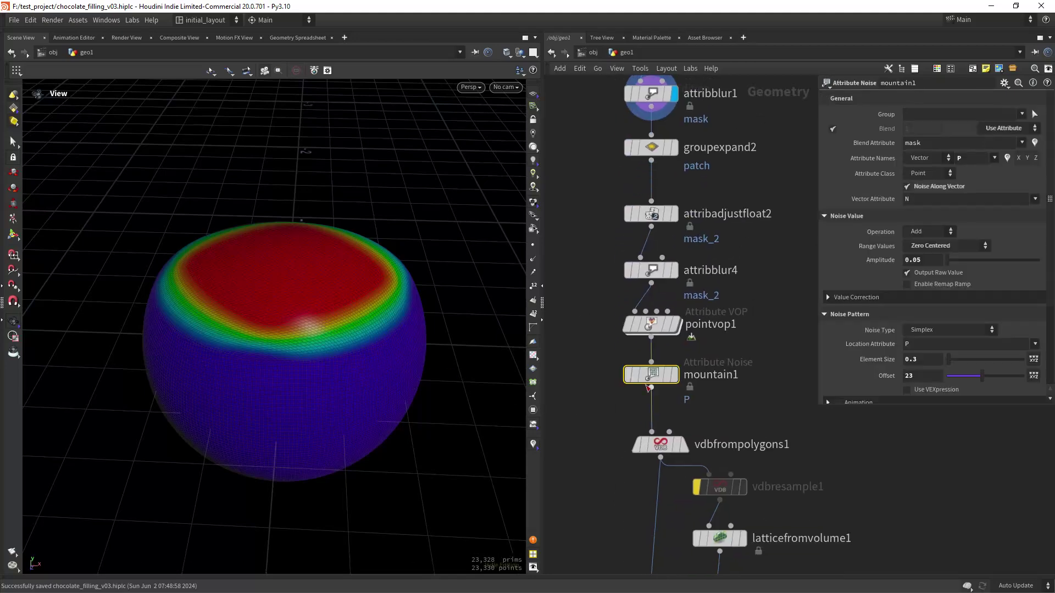
scroll(578, 301, up, 5)
scroll(591, 324, down, 3)
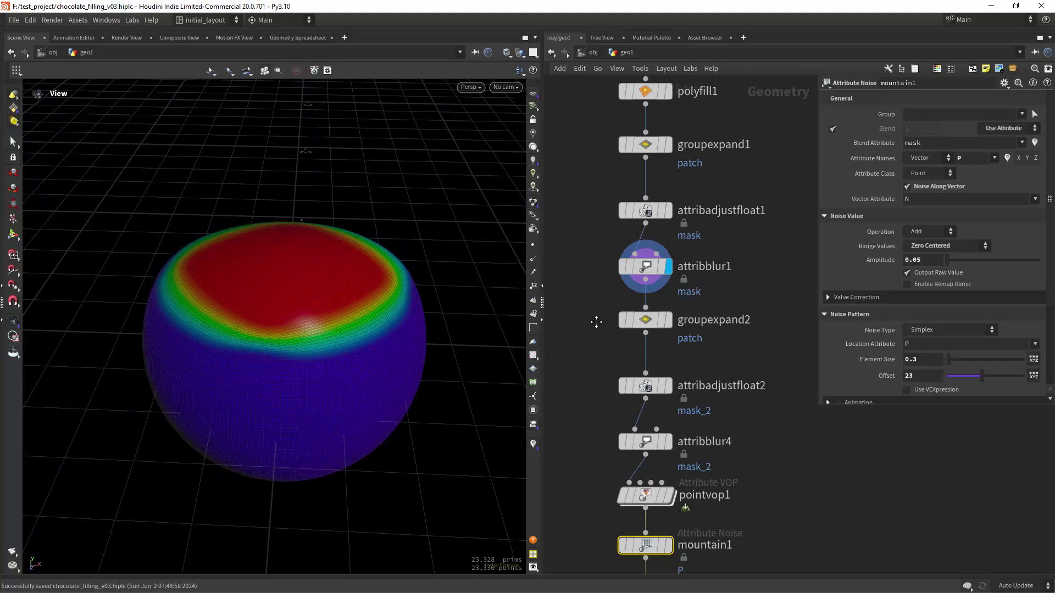
- Open the node info of attribadjustfloat2 and switch the attribute visualization from mask to mask_2
mouse_move(681, 286)
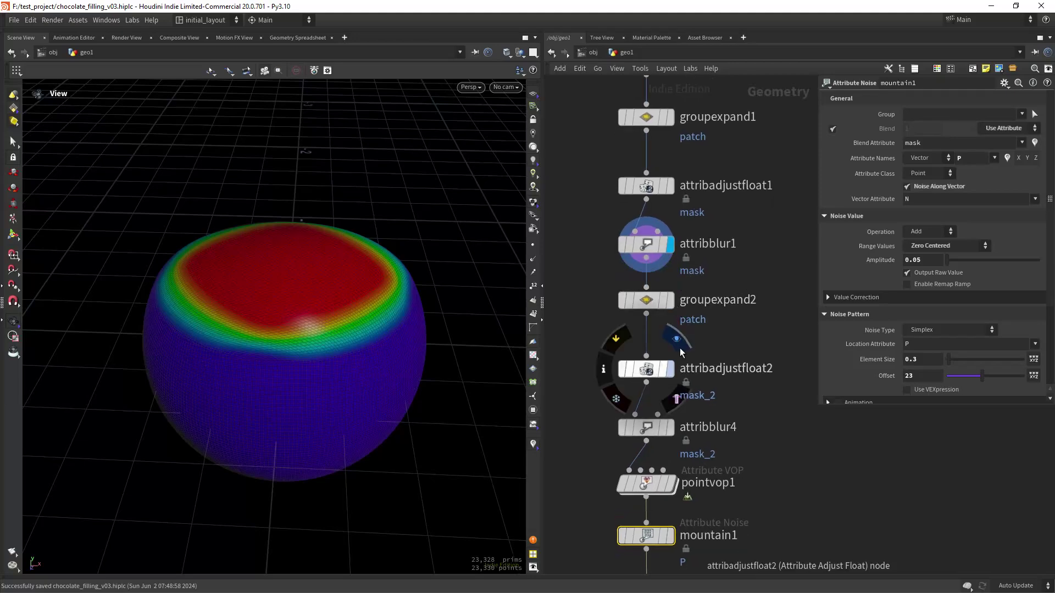
click(603, 369)
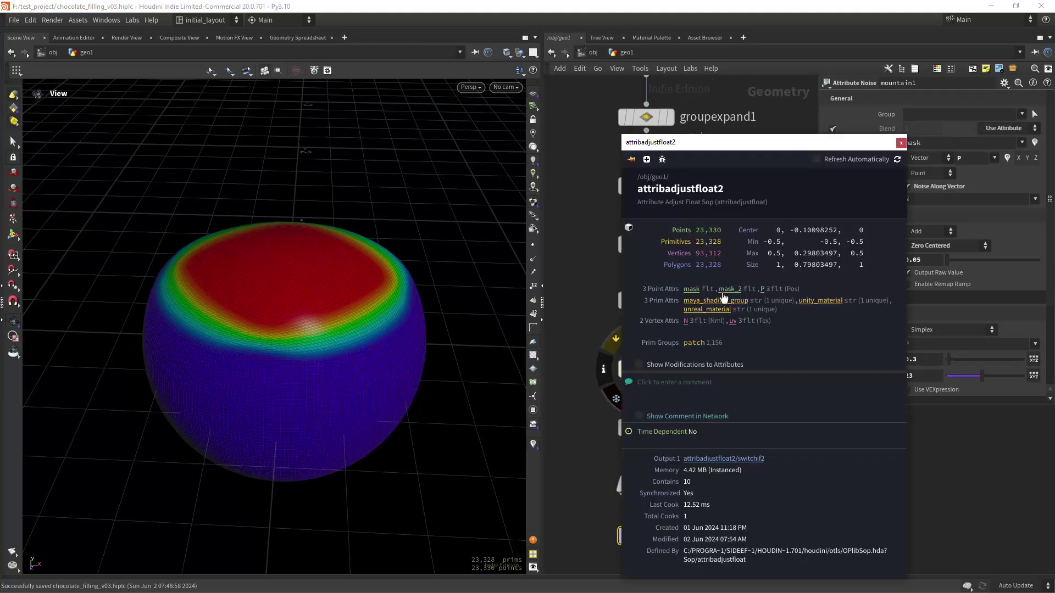
click(691, 289)
click(736, 290)
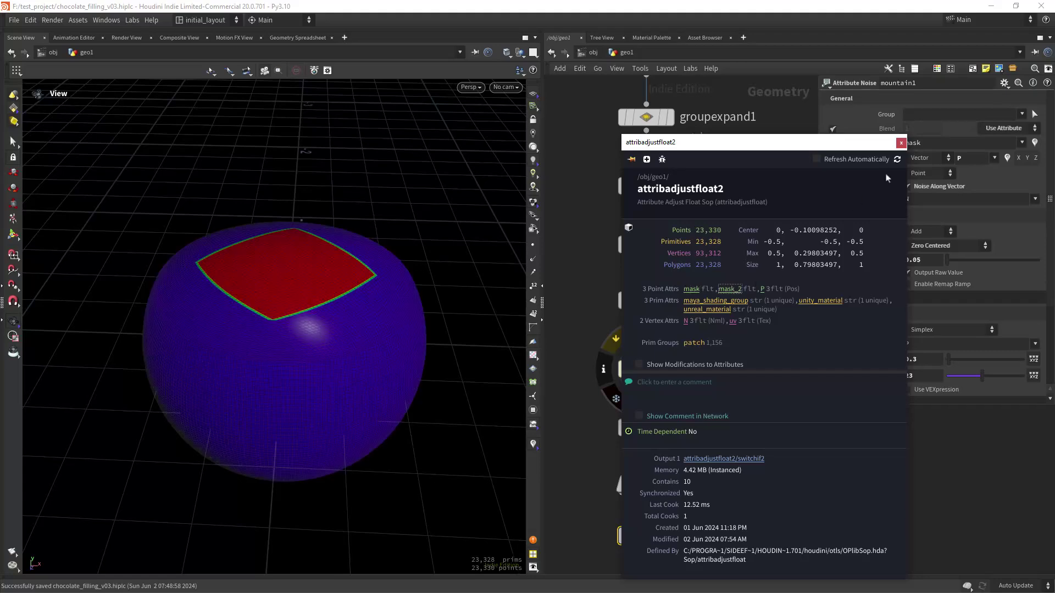
click(901, 143)
- Display attribblur4 and pointvop1 in turn to compare the blurred mask_2 with the raised top
click(677, 362)
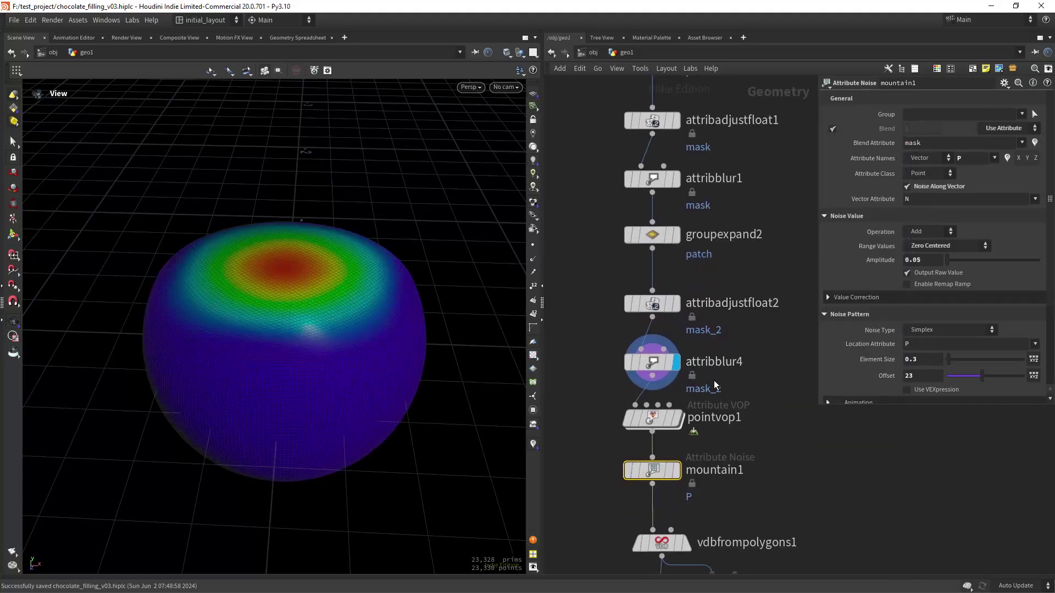
click(675, 418)
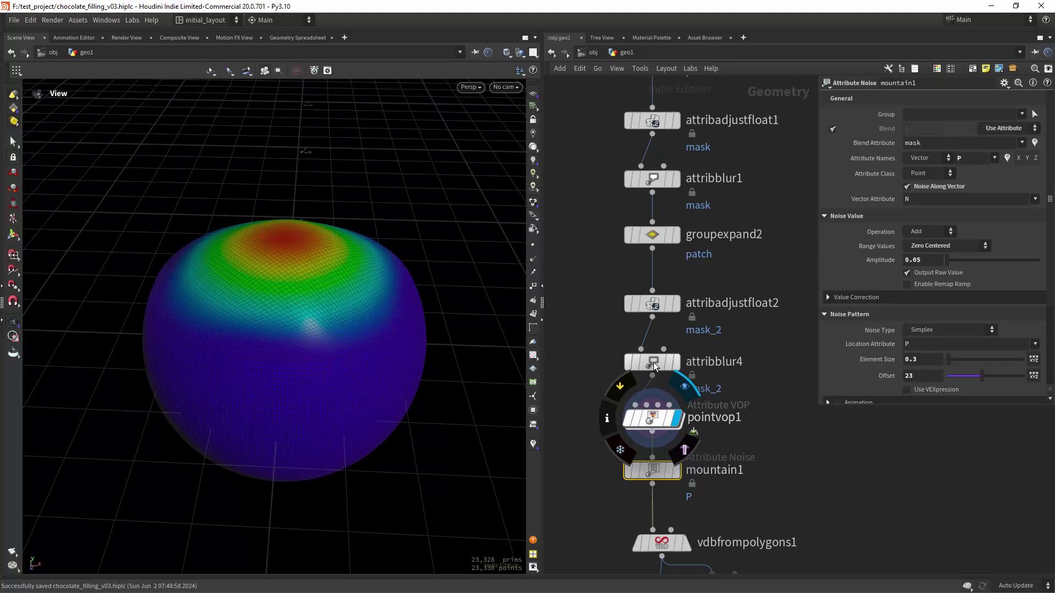
drag(287, 319, 352, 313)
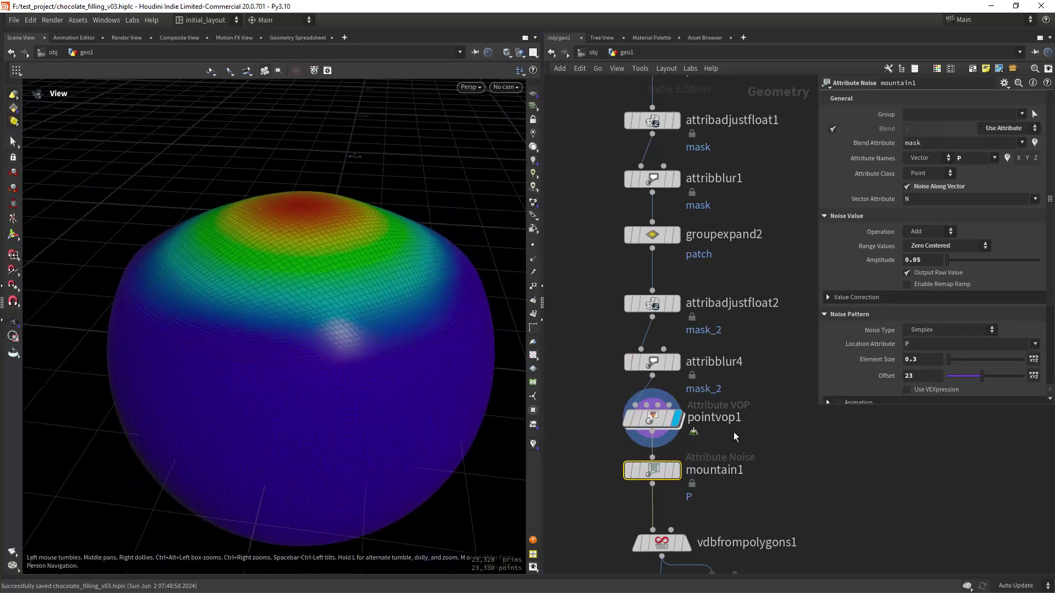
- Display the mountain1 noise result and widen its parameter area for reading the noise settings
scroll(755, 440, down, 3)
middle_drag(755, 440, 747, 364)
scroll(738, 389, up, 2)
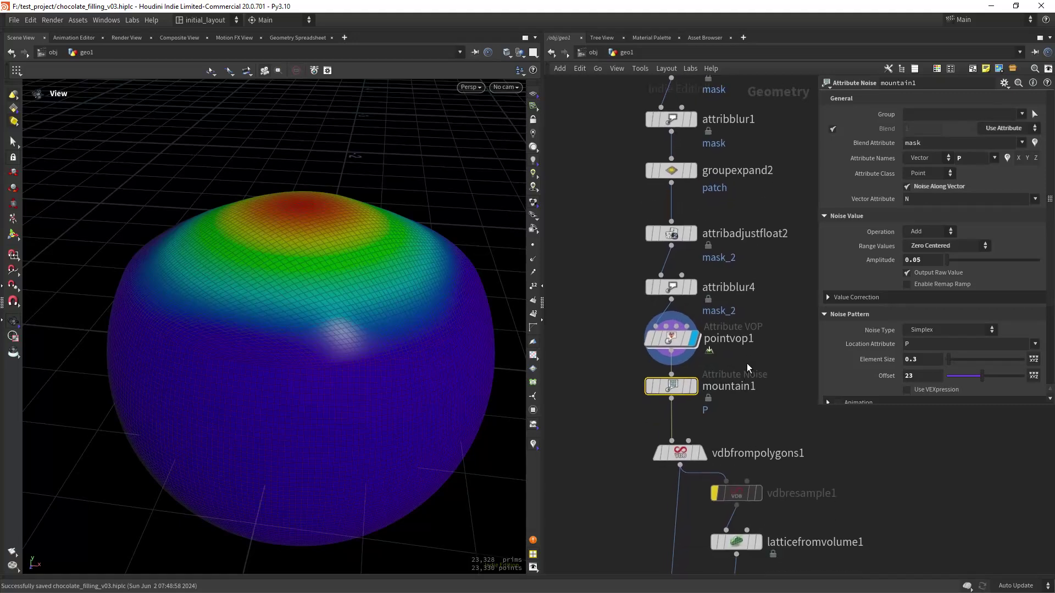
click(690, 389)
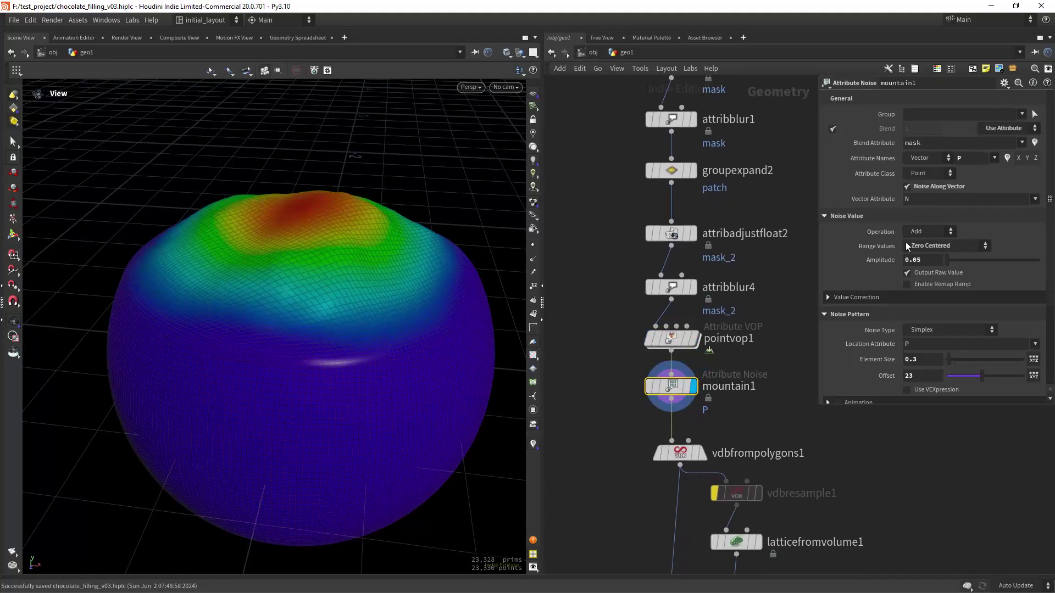
drag(814, 176, 767, 176)
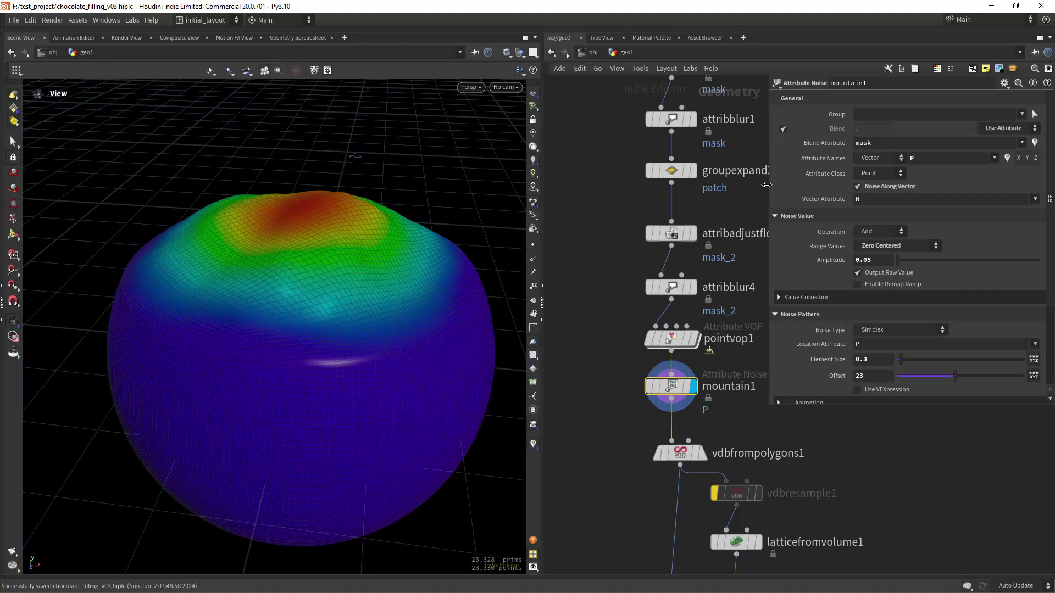
scroll(396, 337, up, 1)
middle_drag(618, 386, 609, 378)
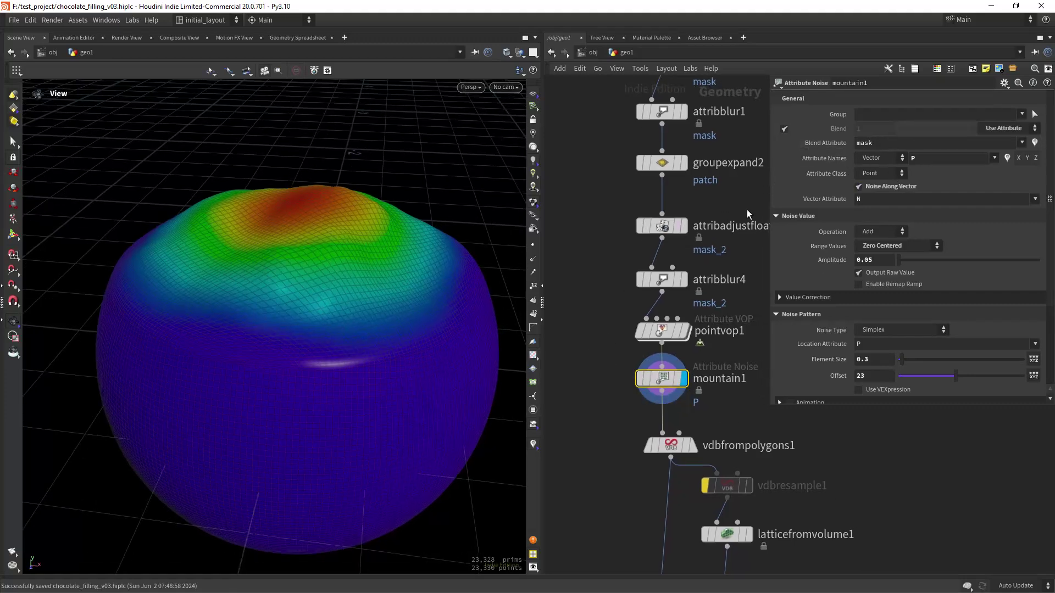
- Switch the attribute visualization from mask_2 to mask using the node info of mountain1
middle_drag(649, 215, 640, 282)
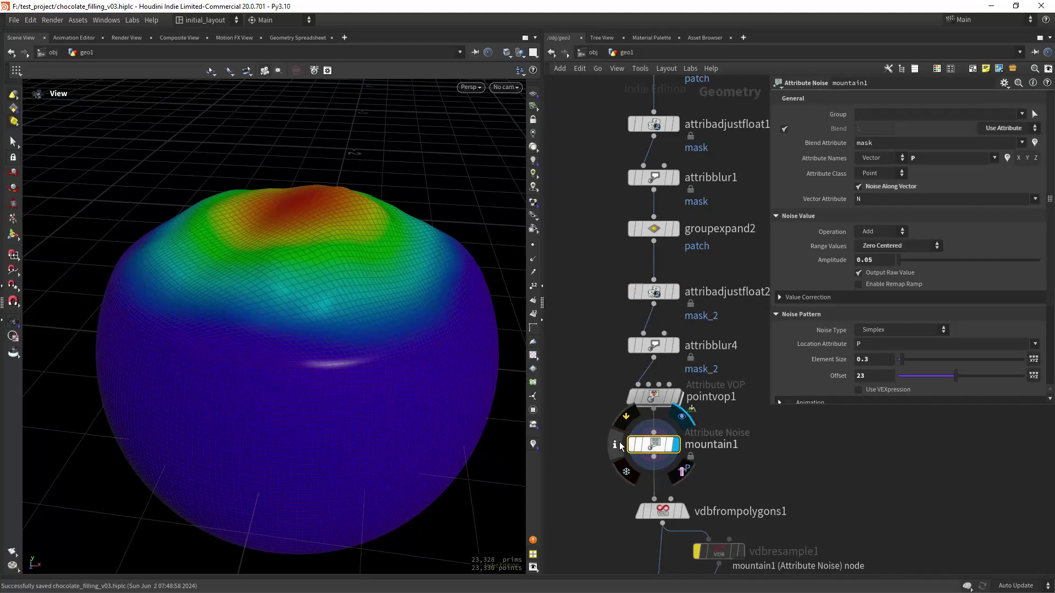
click(616, 443)
click(735, 299)
click(697, 298)
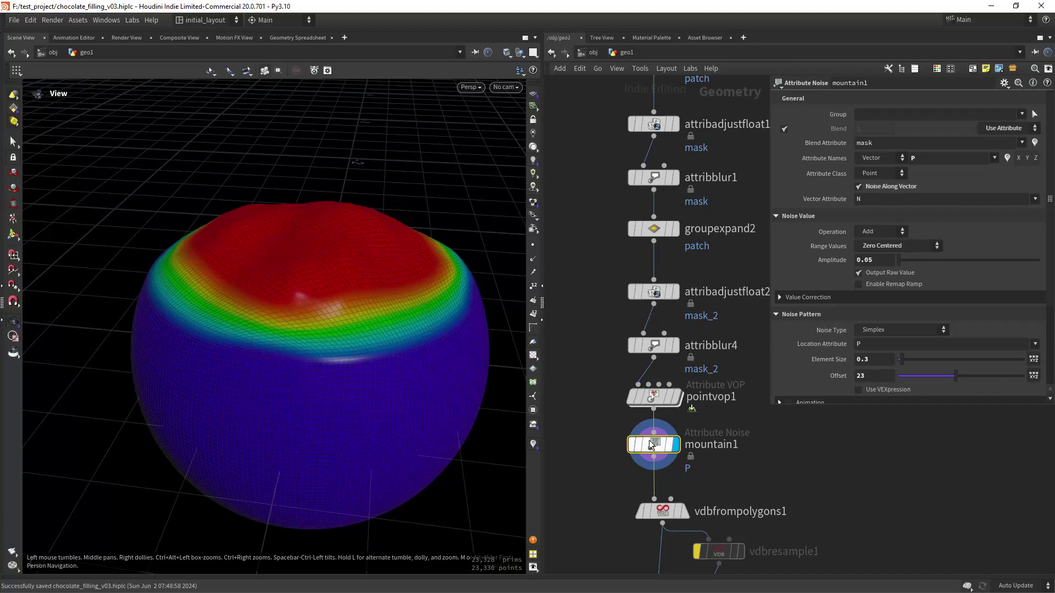
- Turn off the mask visualization through mountain1's node info and close the info window
mouse_move(659, 434)
click(616, 444)
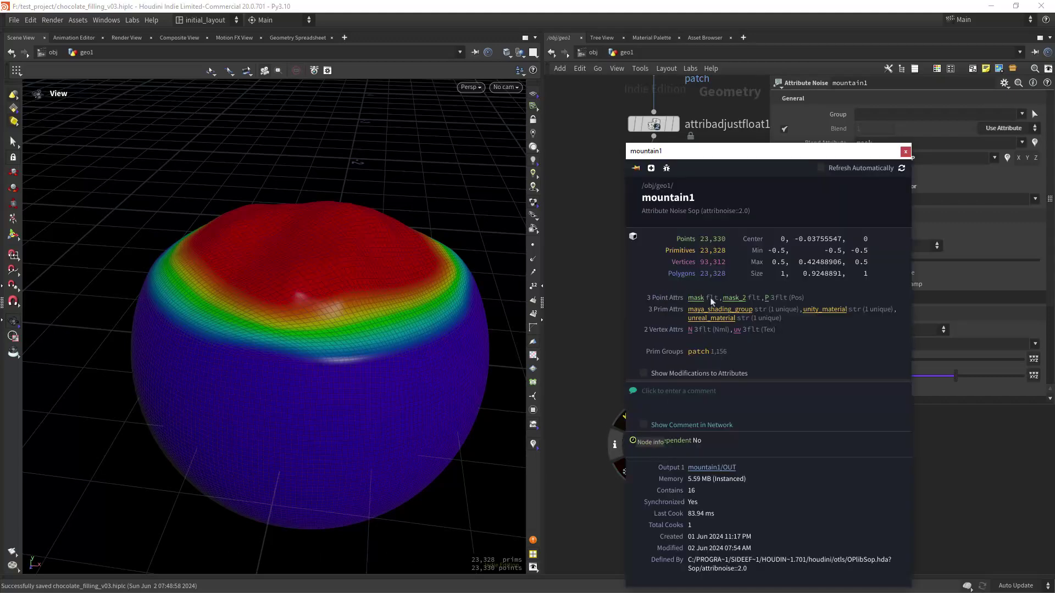
click(703, 300)
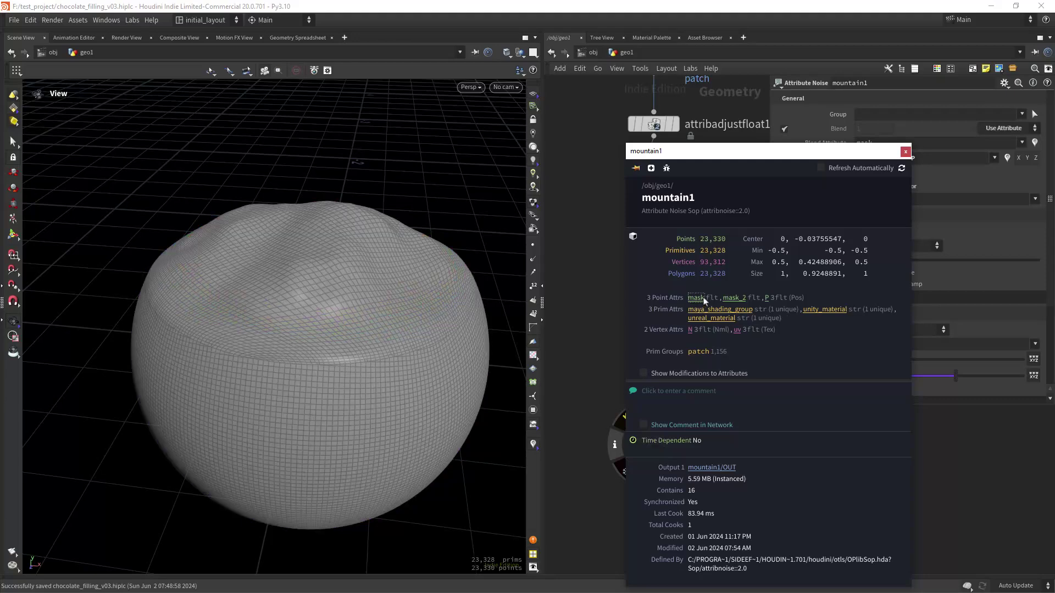
click(905, 152)
- Display vdbfrompolygons1, show its parameters and inspect the resulting volume
middle_drag(725, 497, 686, 270)
scroll(679, 270, up, 1)
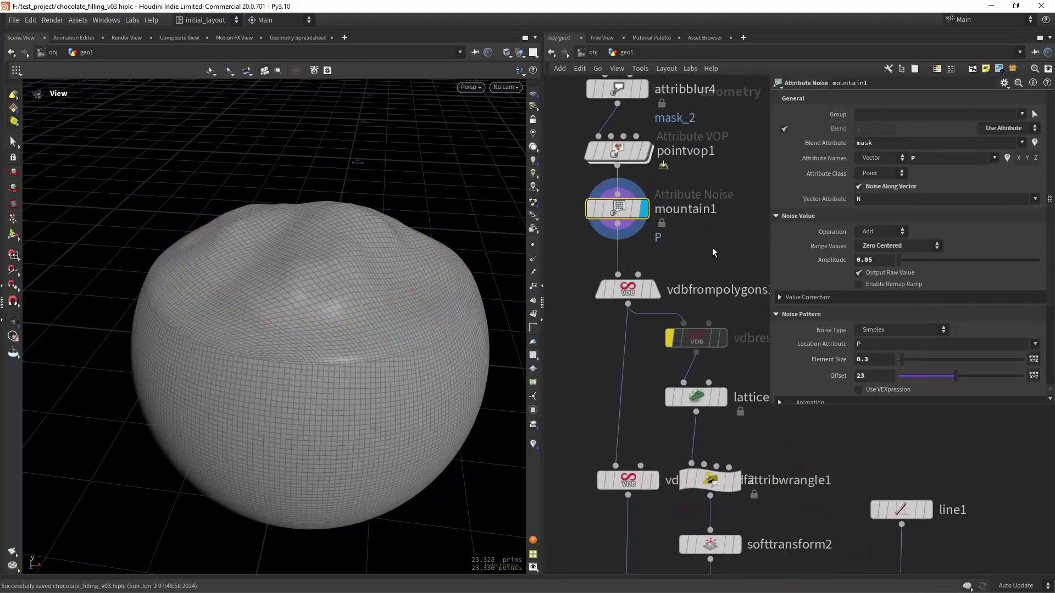
scroll(709, 245, down, 2)
click(671, 261)
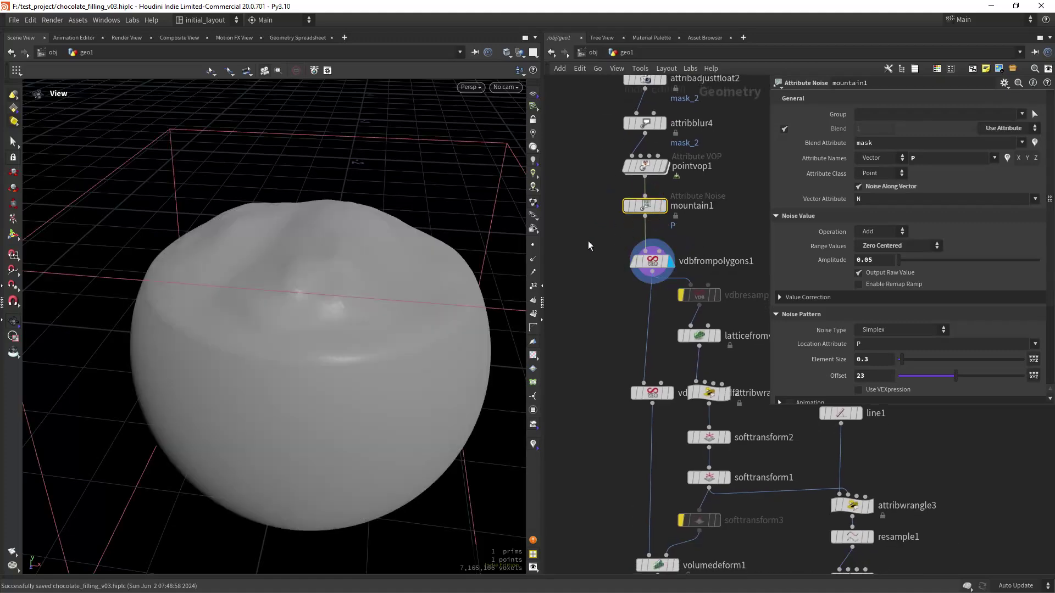
click(655, 269)
mouse_move(379, 373)
mouse_down()
mouse_move(383, 389)
mouse_move(393, 338)
mouse_move(413, 358)
mouse_move(405, 372)
mouse_move(386, 354)
mouse_up()
middle_drag(627, 352, 614, 295)
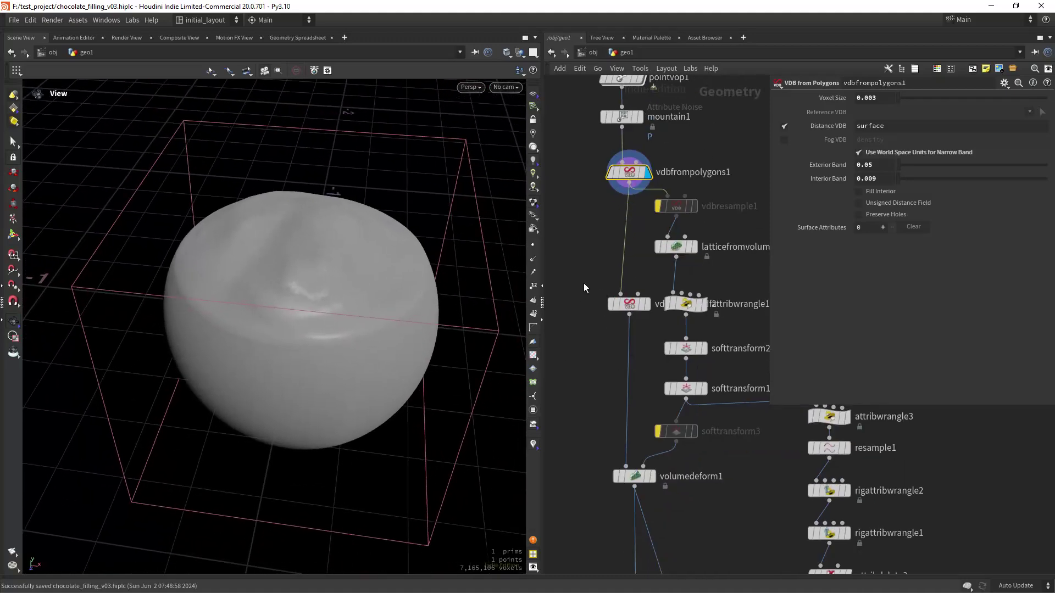
- Show the parameters of the volumedeform1 node and trace the deformation branch feeding it
middle_drag(652, 436, 632, 365)
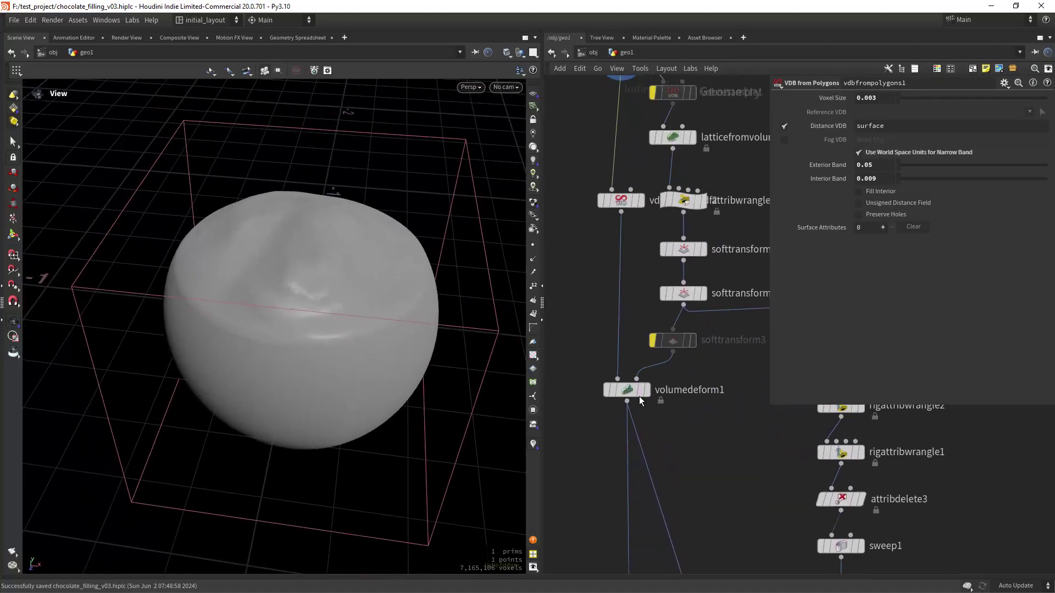
scroll(635, 306, down, 2)
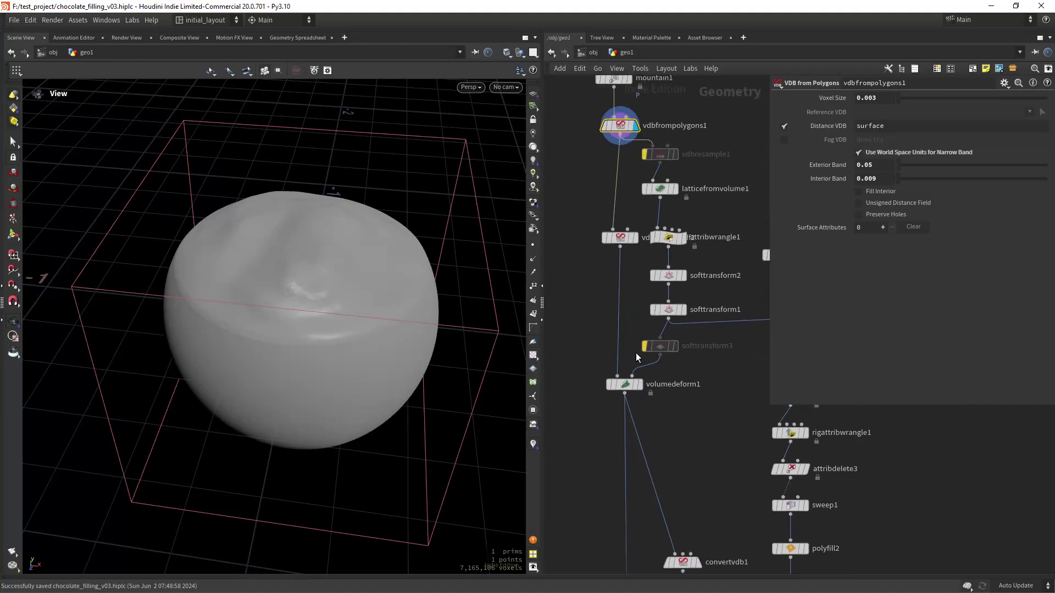
drag(579, 363, 682, 422)
scroll(676, 415, up, 1)
middle_drag(692, 193, 679, 291)
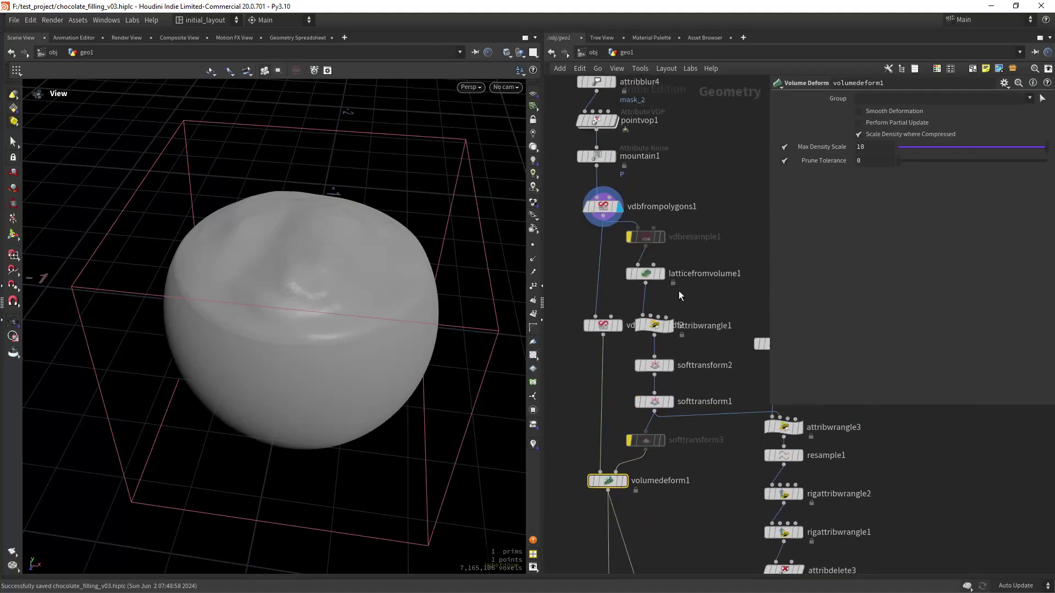
- Show the parameters of latticefromvolume1 and display its output points for inspection
drag(693, 301, 617, 253)
scroll(682, 286, up, 1)
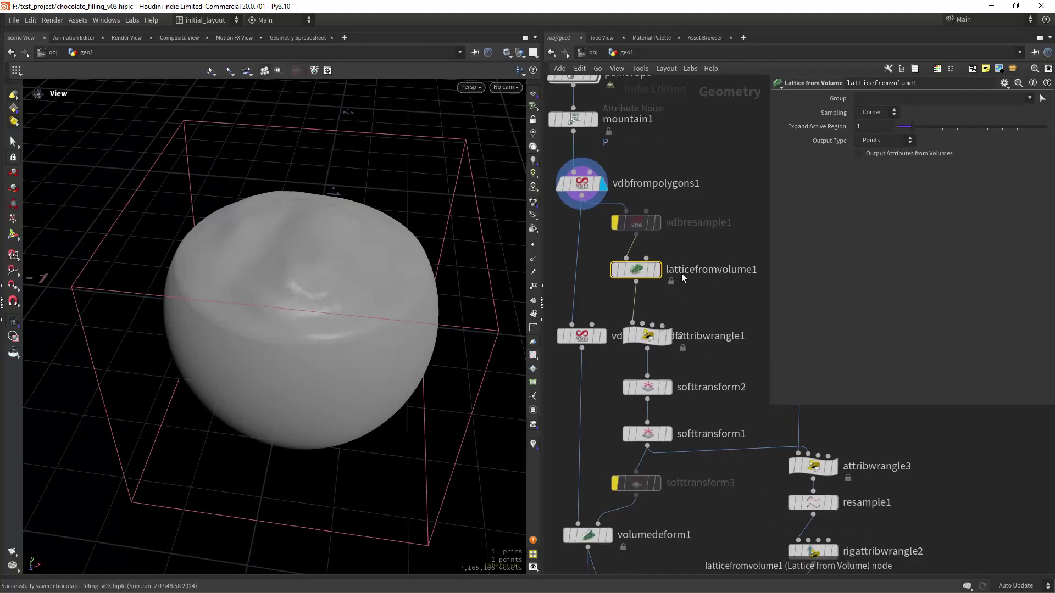
scroll(737, 276, down, 2)
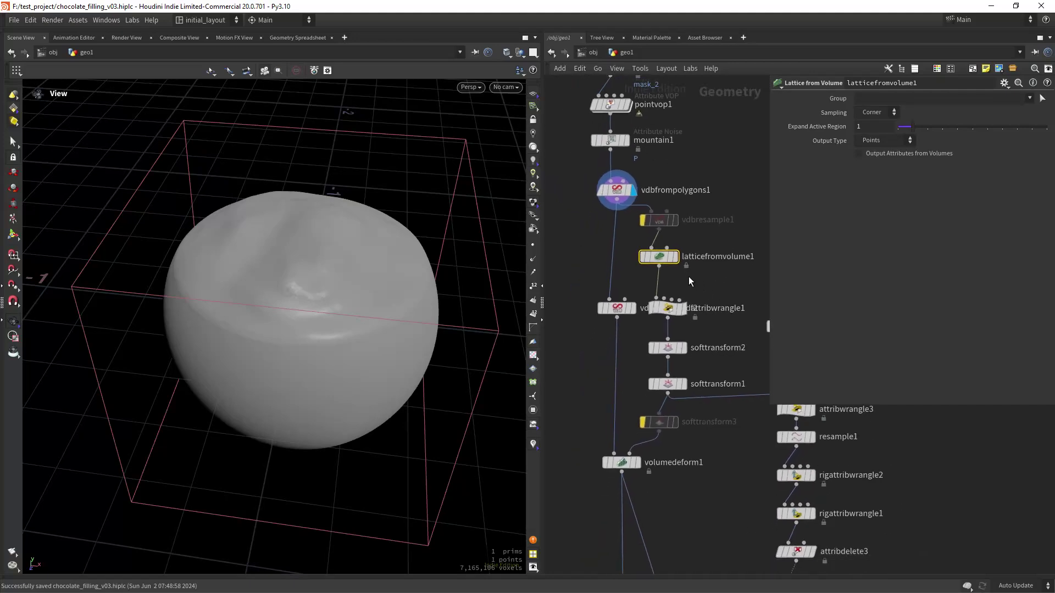
scroll(687, 280, up, 2)
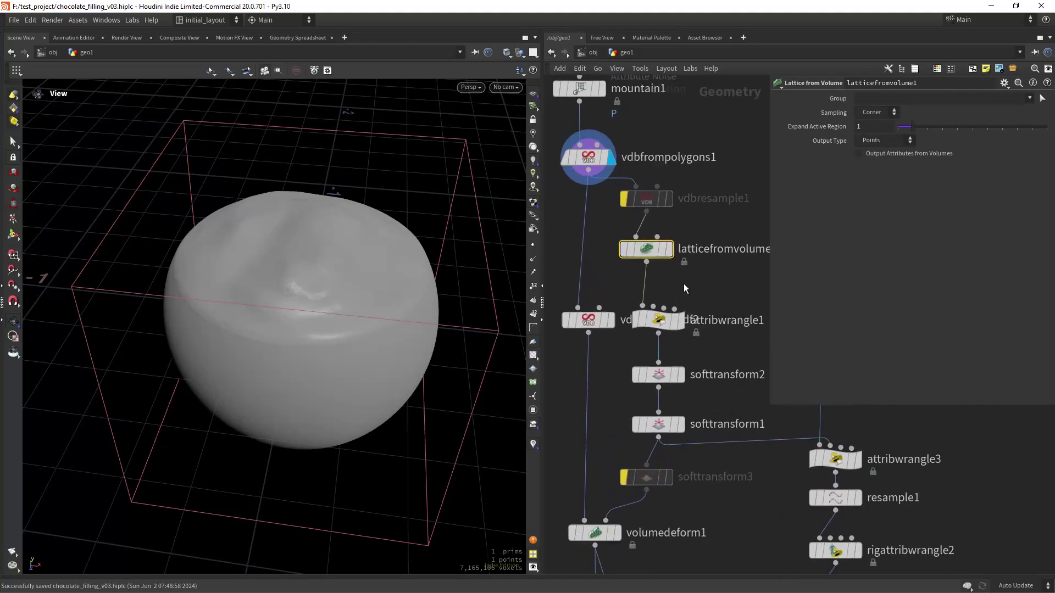
click(675, 233)
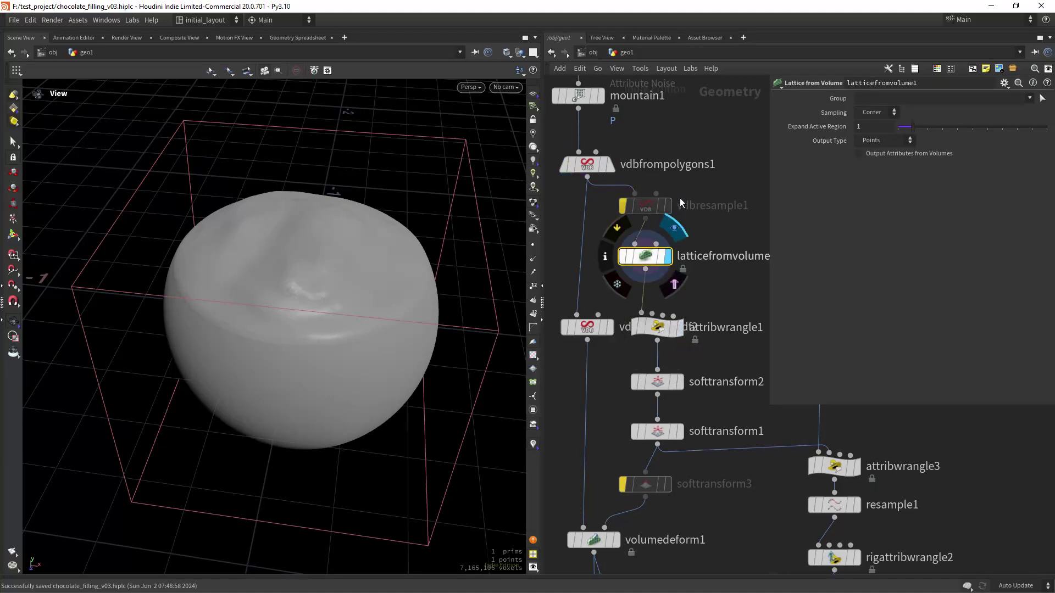
right_drag(355, 314, 392, 306)
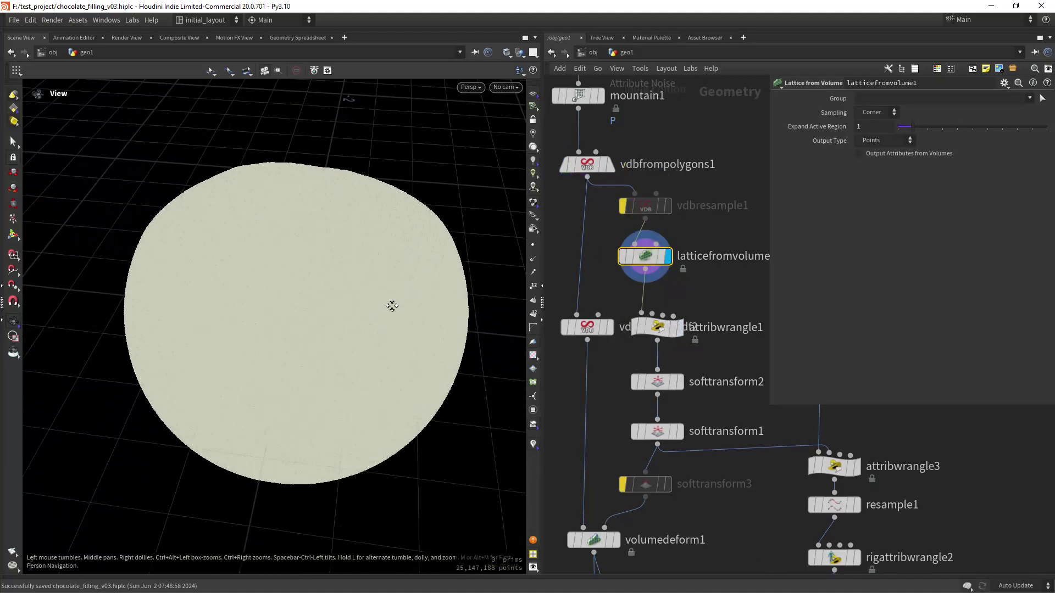
- Display attribwrangle1 with its code and highlight its top_pt group in the viewport's group list
drag(392, 306, 346, 287)
right_drag(346, 287, 385, 268)
middle_drag(385, 268, 383, 288)
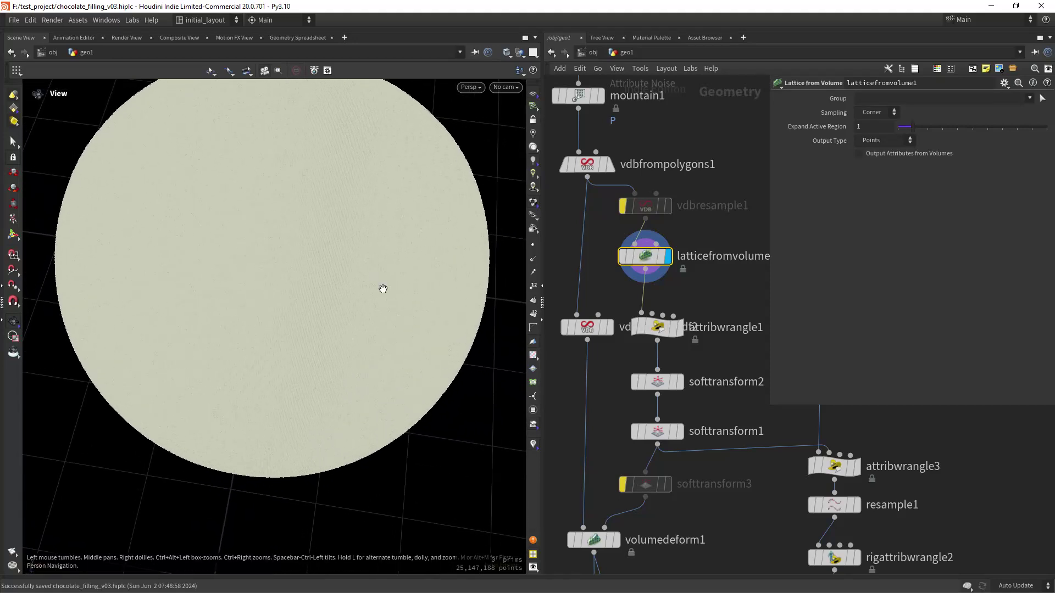
click(670, 327)
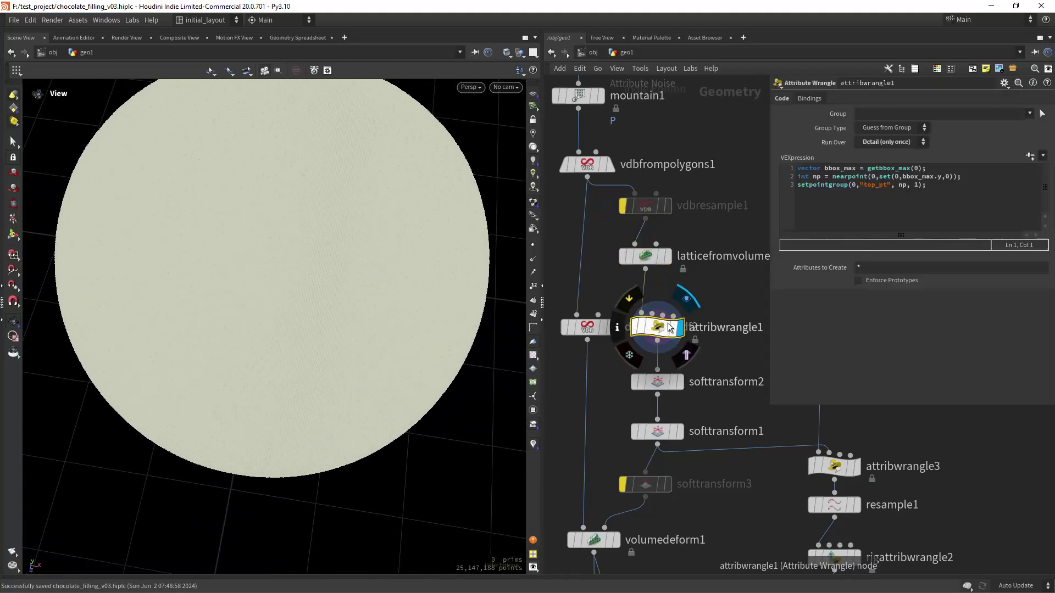
scroll(398, 301, down, 2)
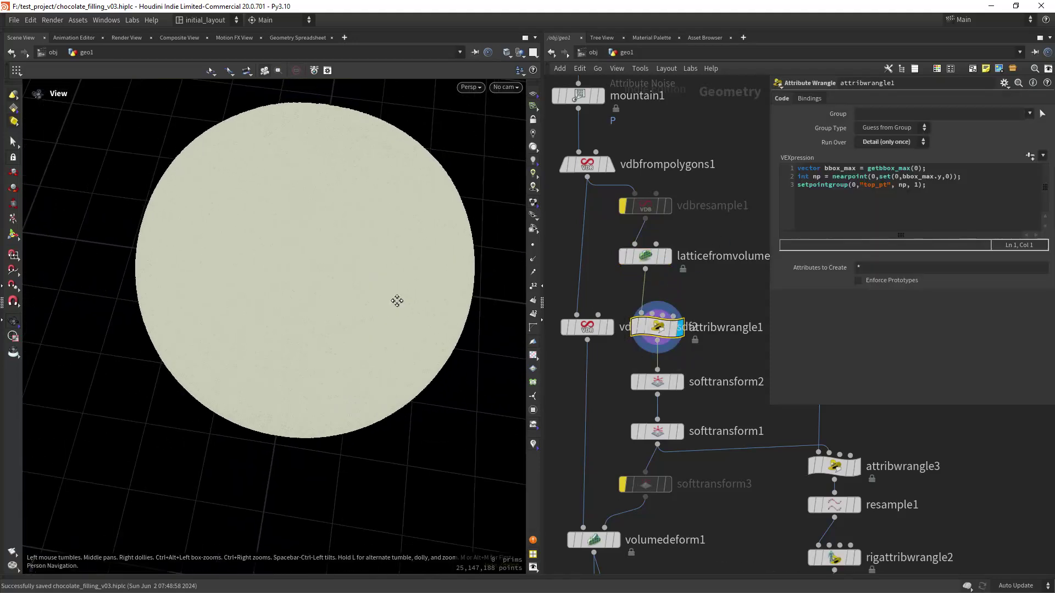
click(532, 397)
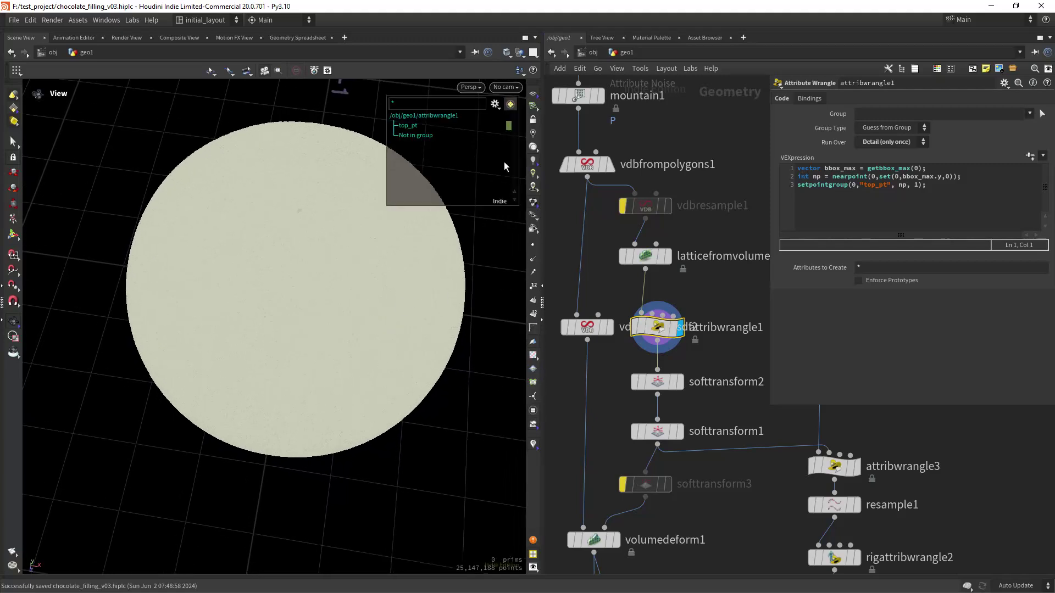
click(410, 126)
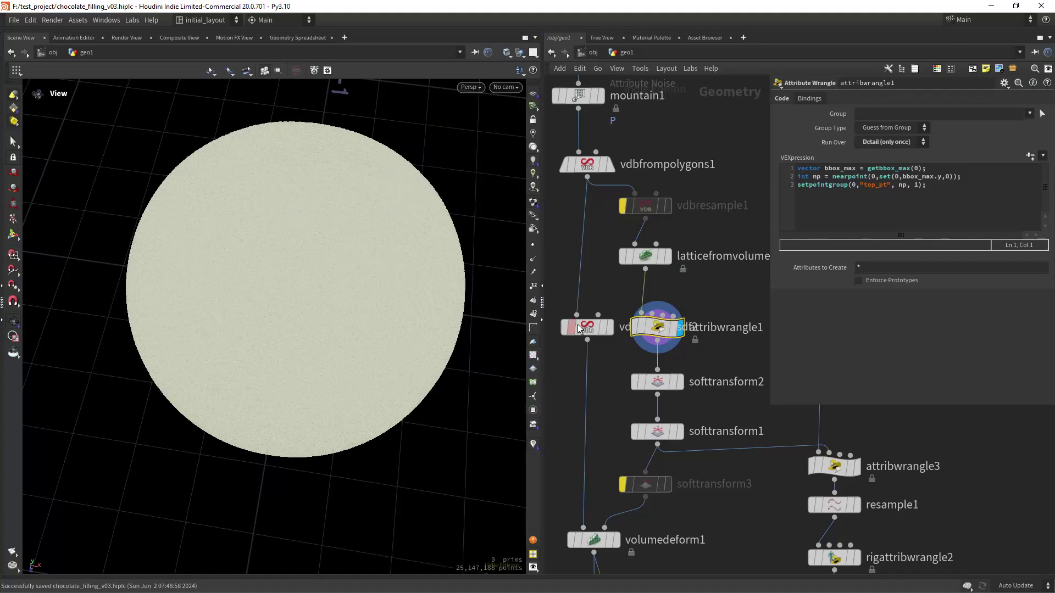
- Display the output of softtransform2 and show its parameters, inspecting the deformed points
middle_drag(718, 422, 720, 401)
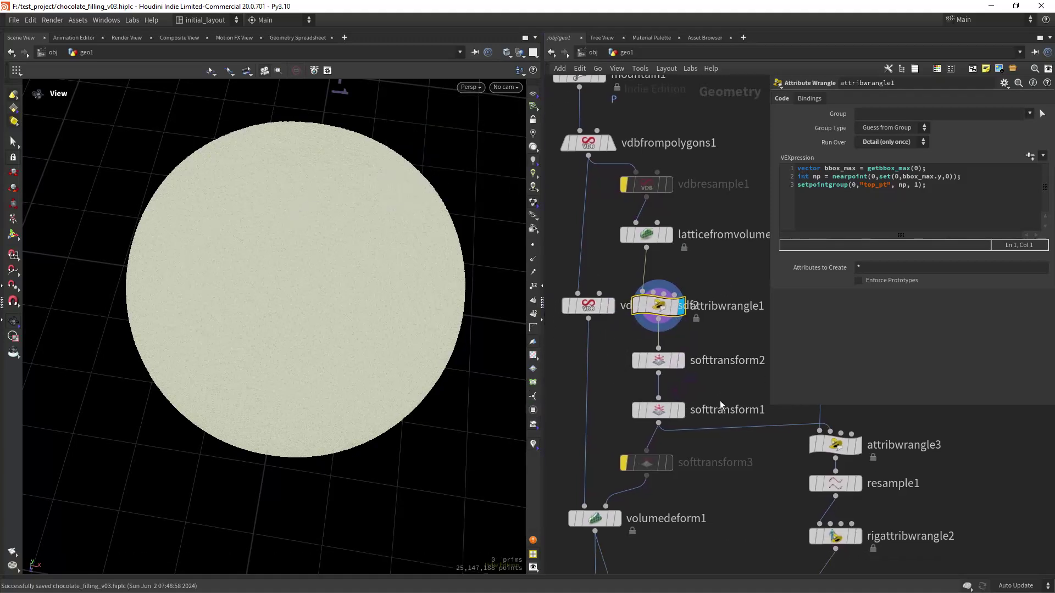
click(685, 340)
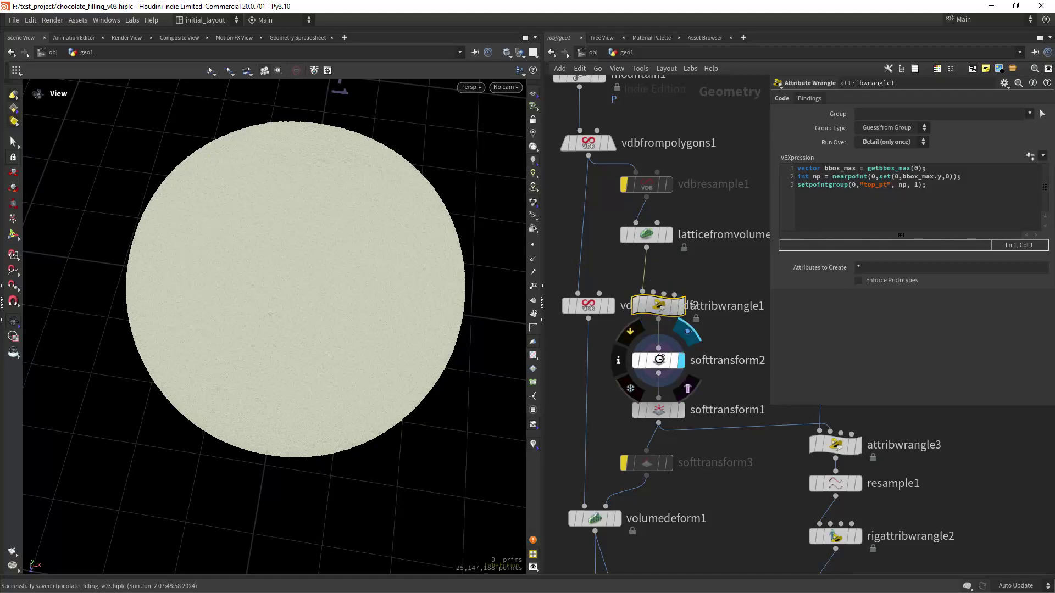
click(660, 362)
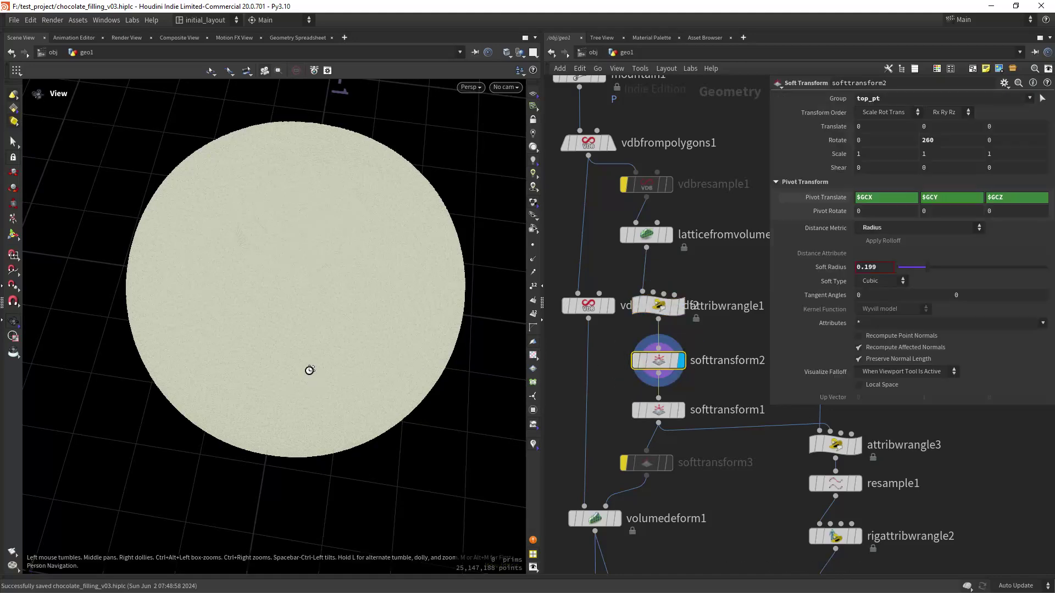
drag(306, 369, 368, 357)
- Bypass softtransform1 and display volumedeform1 to inspect the twist made by softtransform2 alone
mouse_move(655, 411)
click(631, 384)
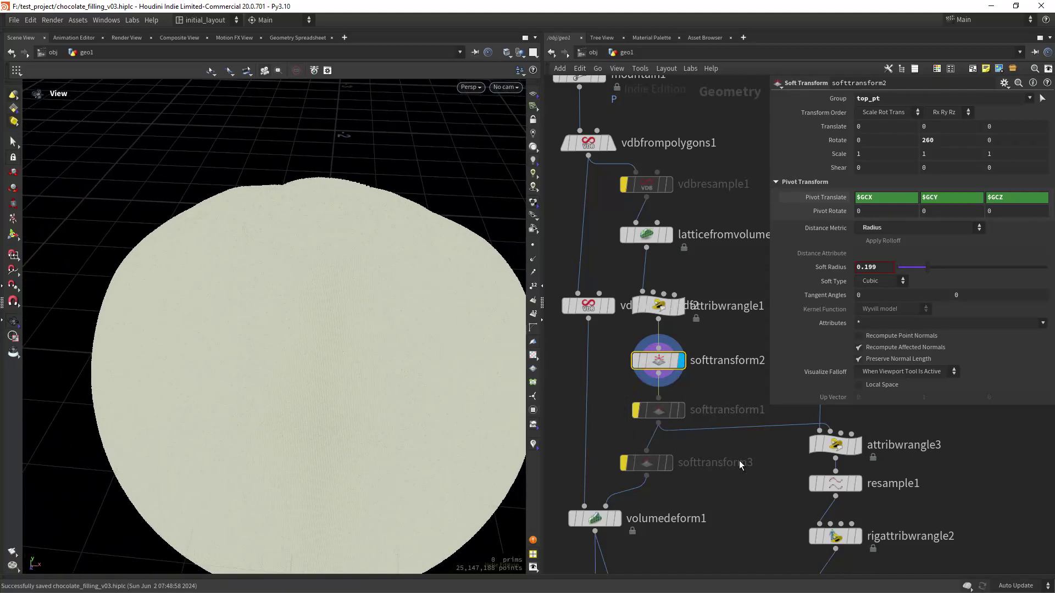
middle_drag(704, 517, 717, 400)
mouse_move(630, 392)
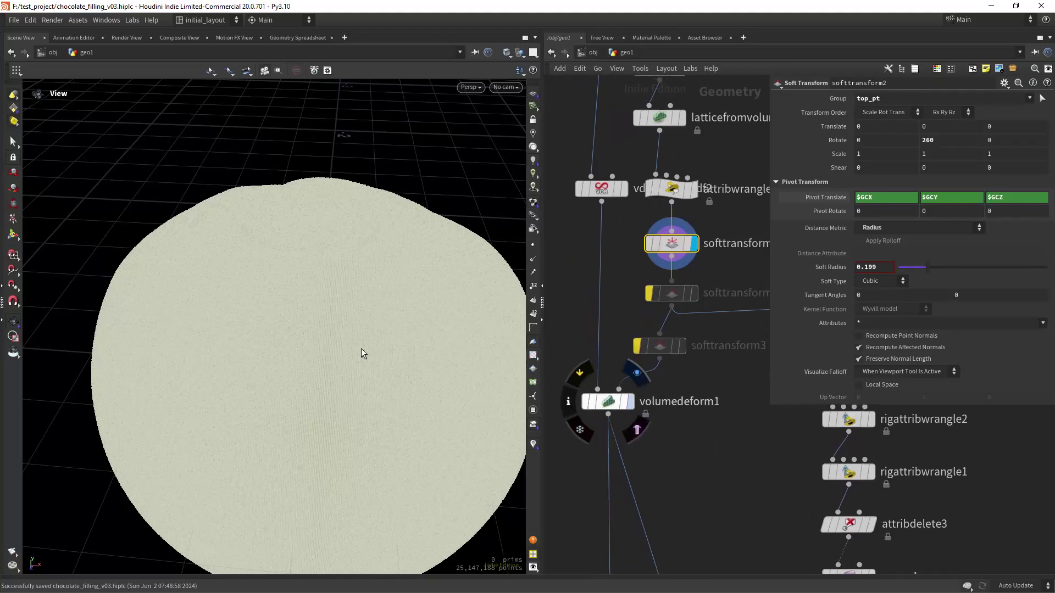
click(636, 373)
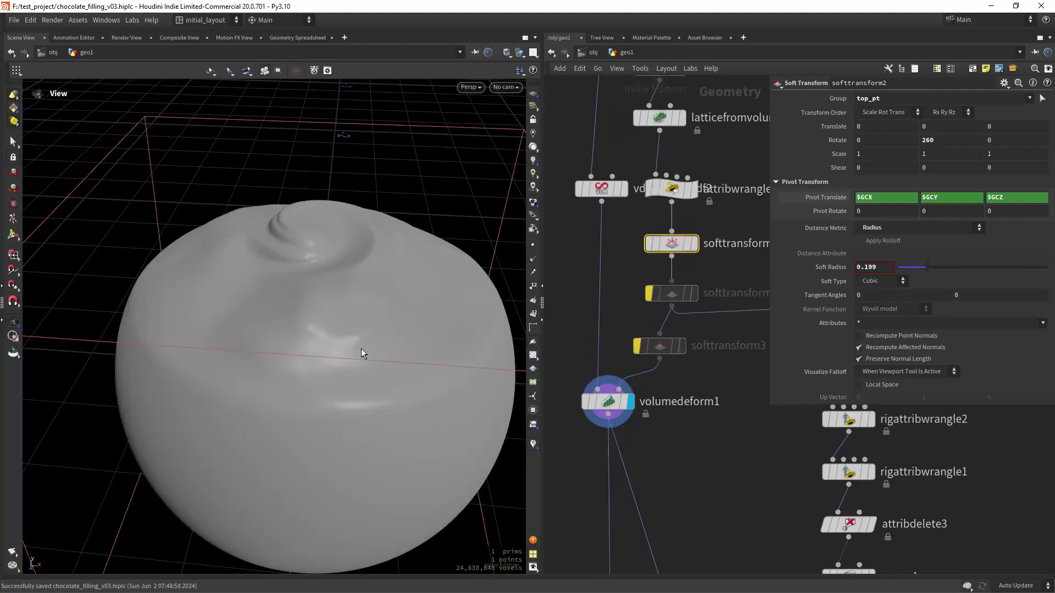
drag(470, 329, 393, 304)
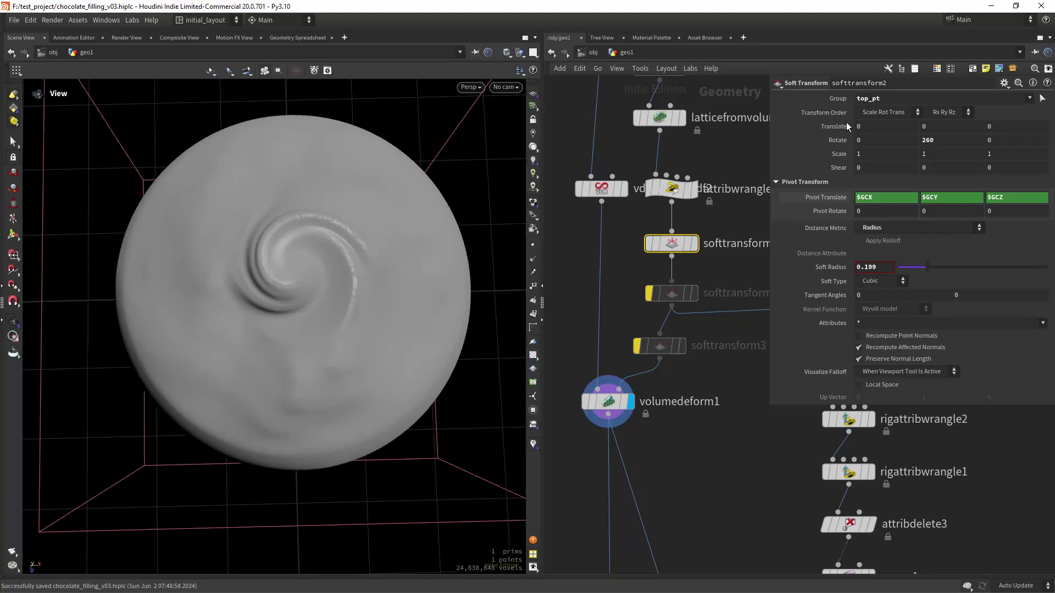
- Examine the Y rotation of softtransform2 and toggle its Pivot Translate between expressions and values
mouse_move(655, 184)
click(932, 142)
click(835, 197)
click(835, 196)
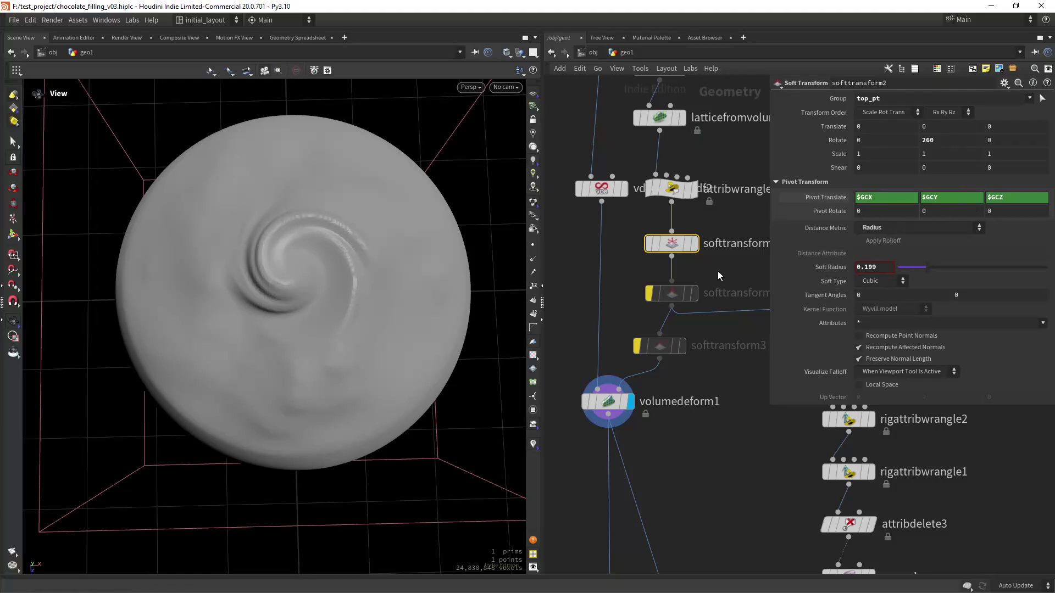
- Turn softtransform1 back on and inspect the full swirl on the deformed volume
mouse_move(663, 298)
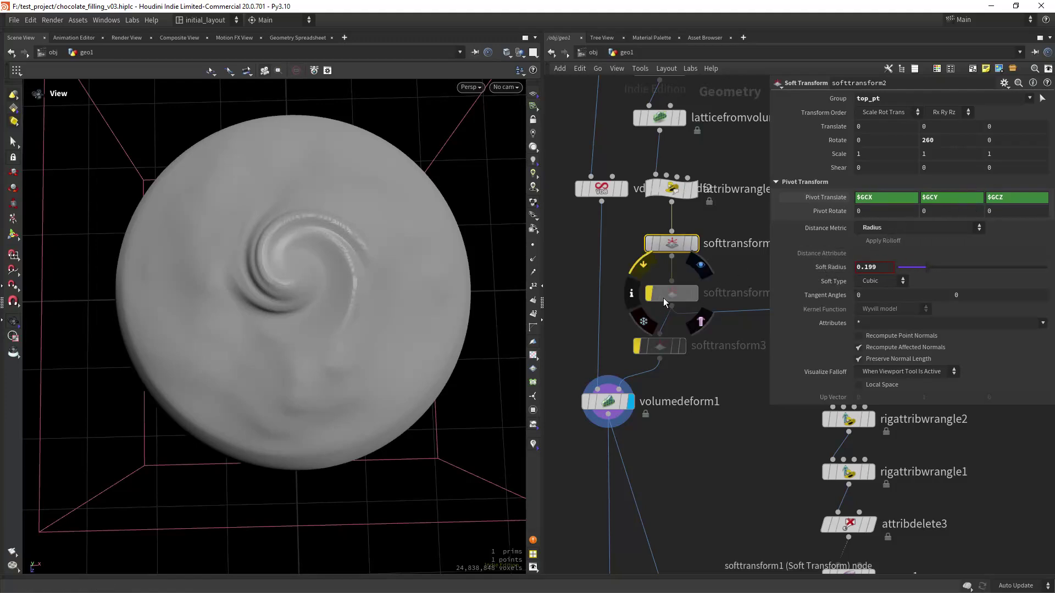
click(639, 278)
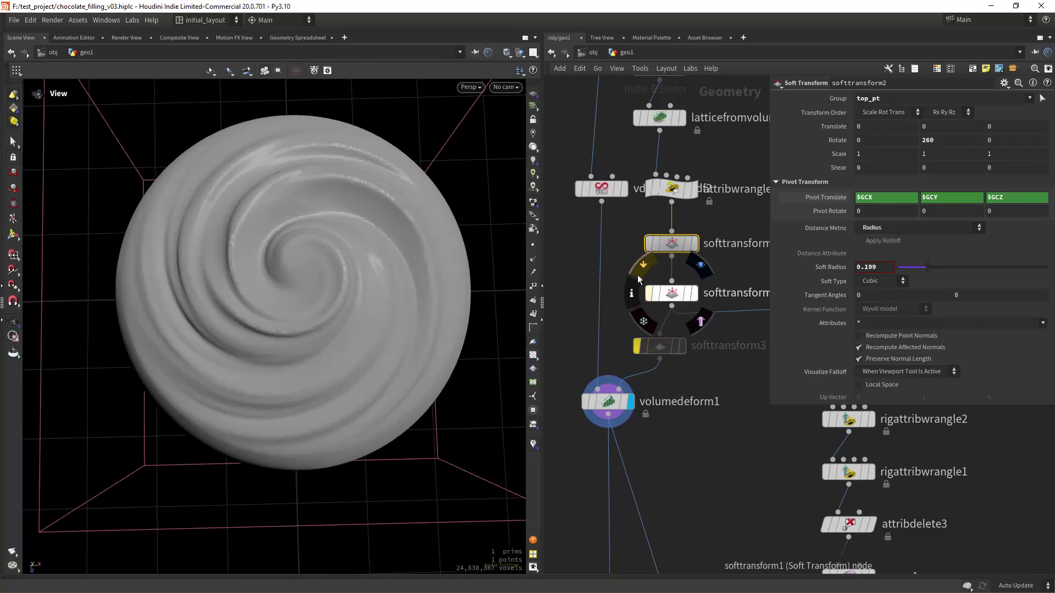
drag(365, 349, 353, 276)
right_drag(354, 275, 359, 268)
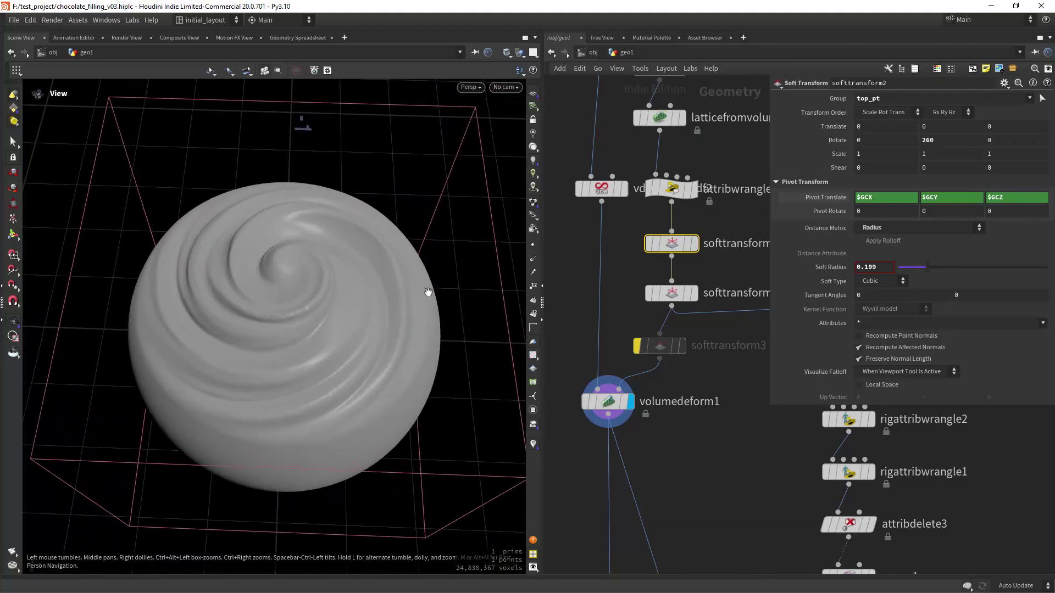
right_drag(428, 292, 456, 308)
- Display the output of line1, followed by attribwrangle3, to compare where the line sits
scroll(595, 276, down, 5)
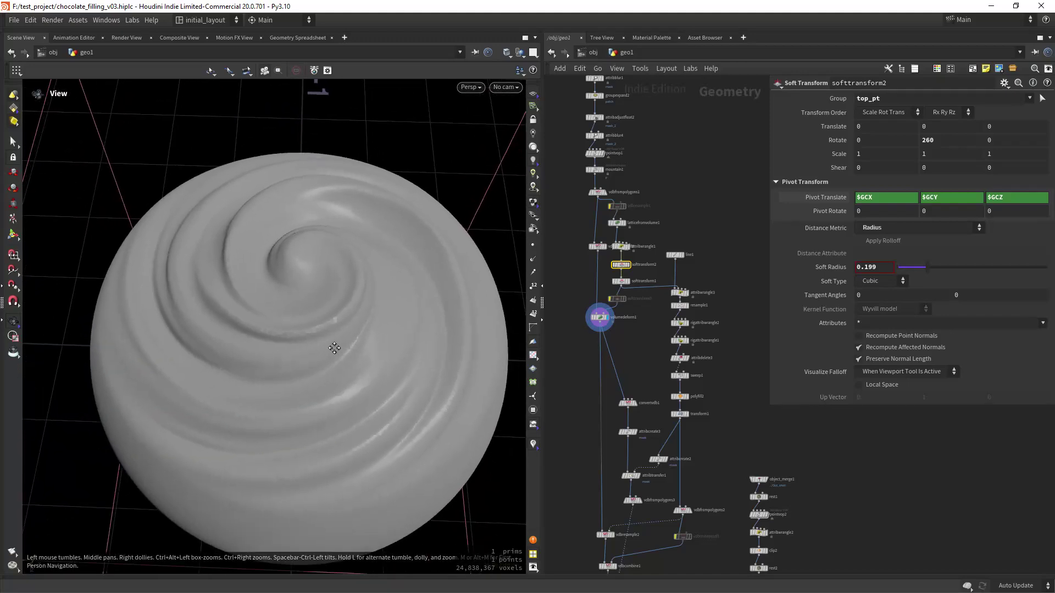
scroll(686, 274, up, 4)
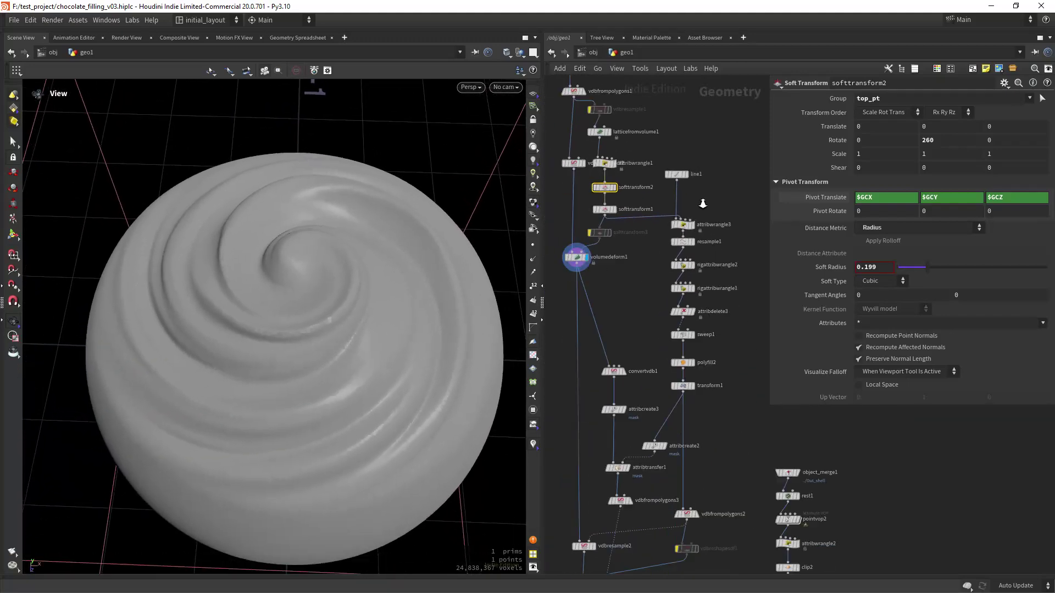
scroll(704, 204, up, 3)
click(679, 133)
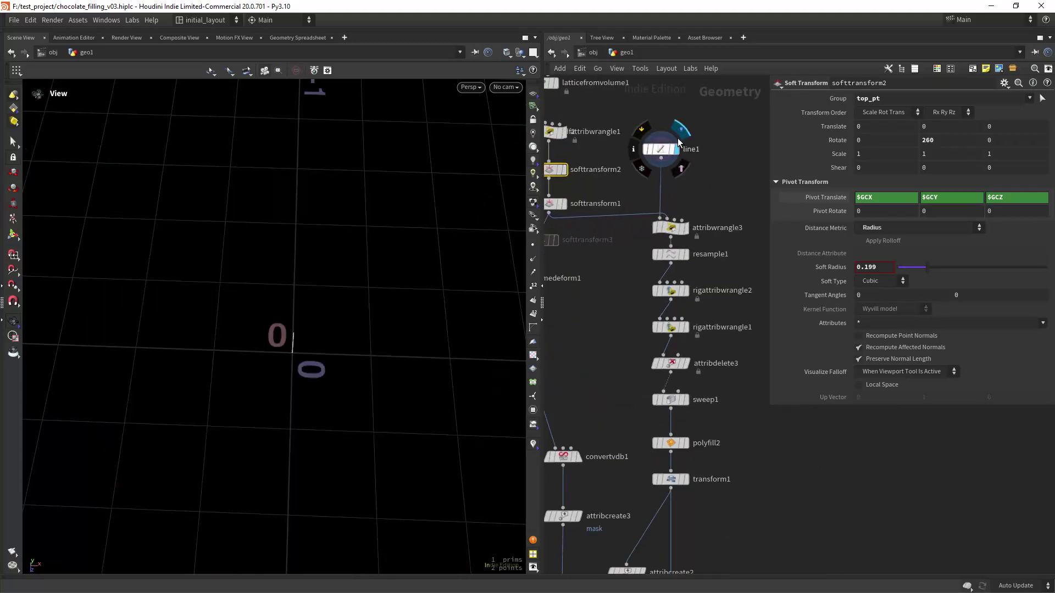
click(686, 227)
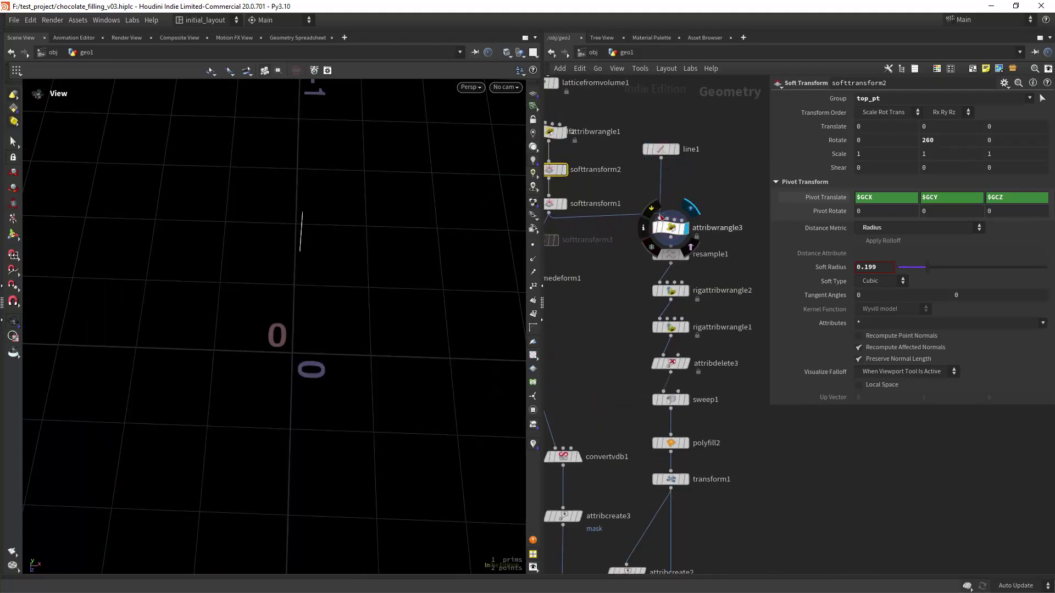
middle_drag(441, 306, 410, 346)
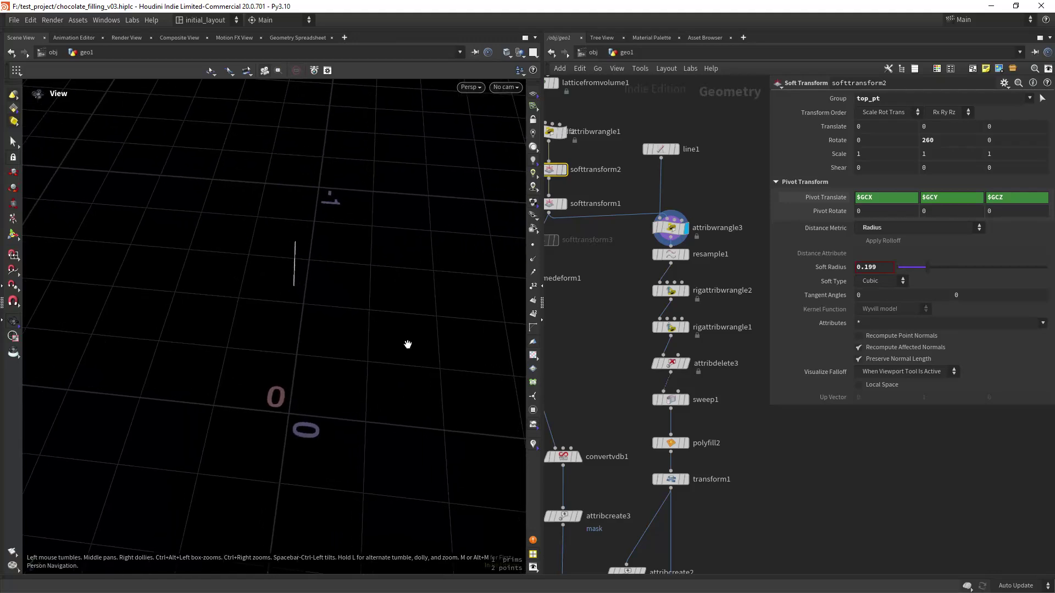
- Template softtransform1 to check the line against the lattice points, and turn the template off again
middle_drag(573, 251, 632, 288)
scroll(632, 288, up, 3)
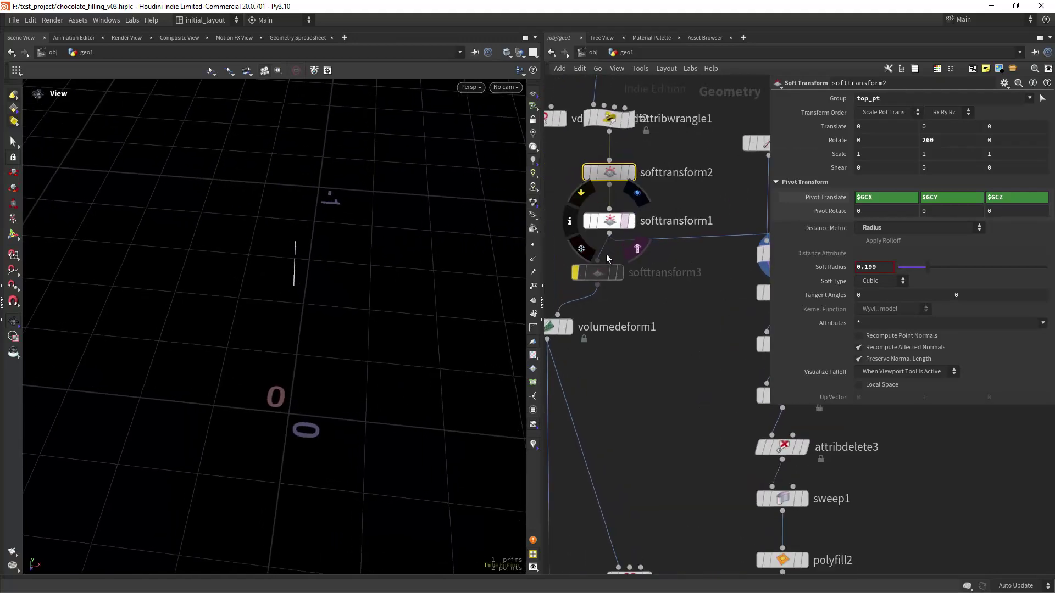
click(626, 225)
right_drag(352, 272, 306, 297)
drag(306, 297, 290, 259)
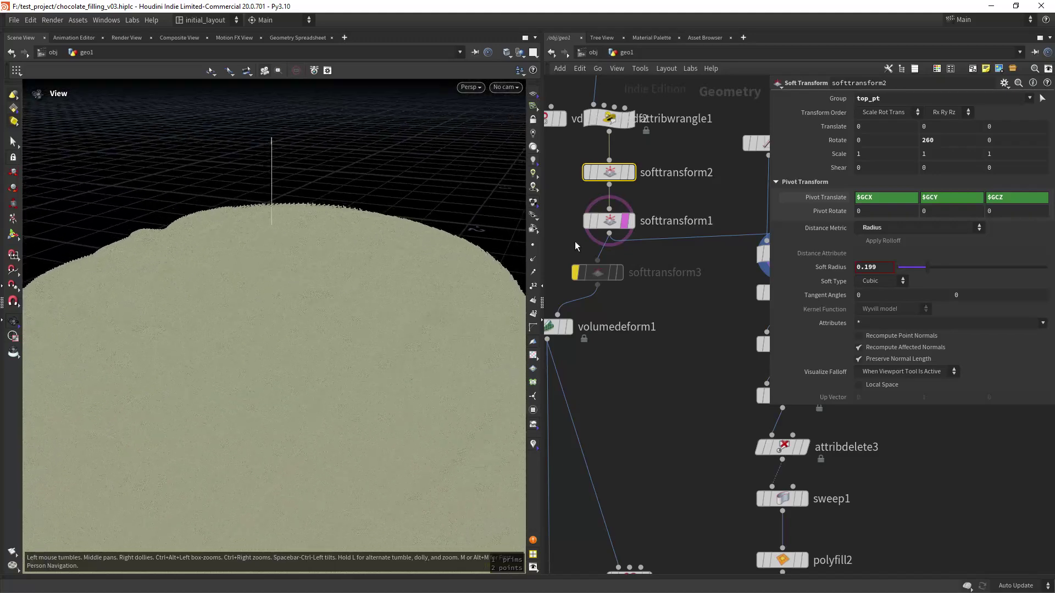
click(624, 221)
- Display the output of resample1 to inspect the resampled line
scroll(687, 333, down, 3)
middle_drag(682, 342, 618, 320)
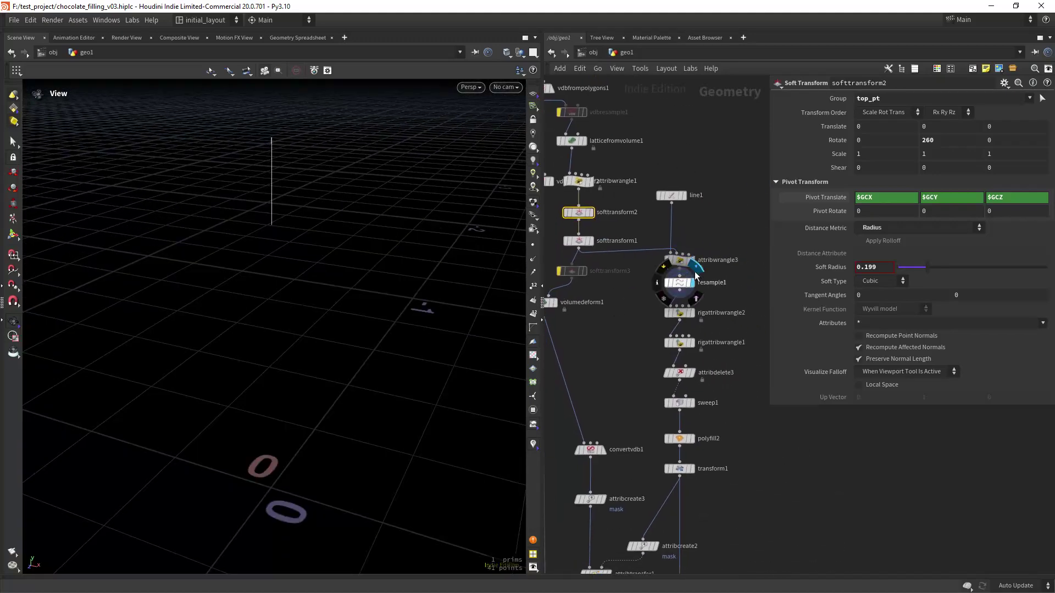
click(532, 249)
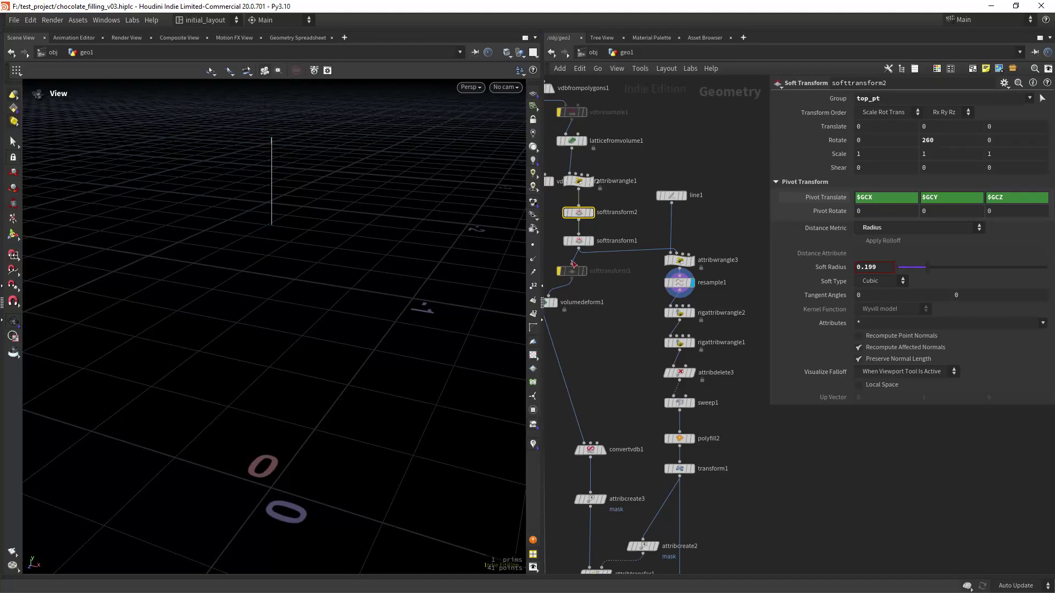
- Display rigattribwrangle2 with its parameters, frame the bent curve, and test a different Angle before undoing it
click(691, 313)
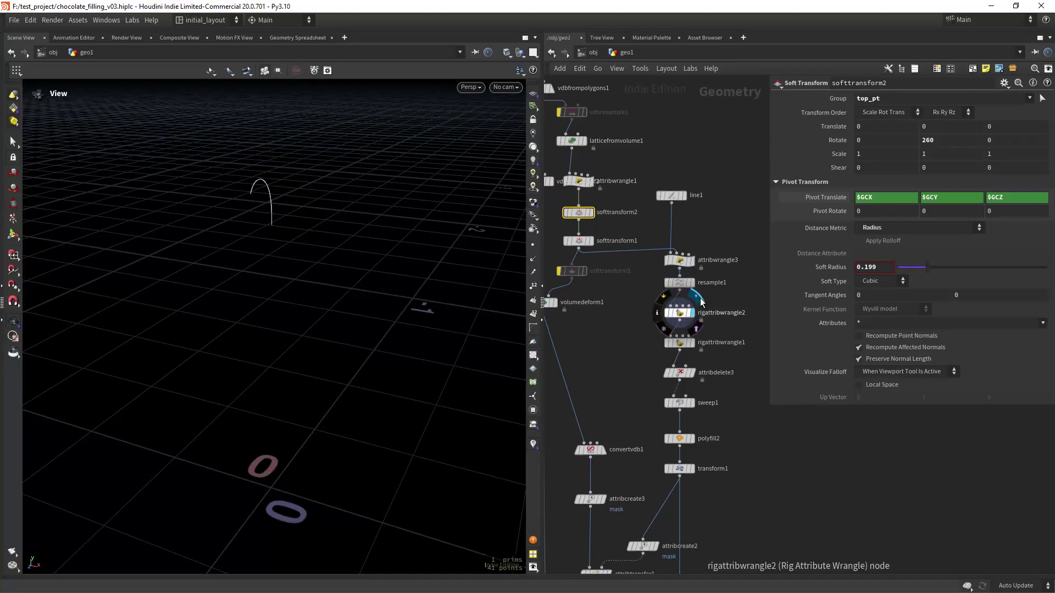
click(681, 313)
drag(454, 301, 396, 306)
key(f)
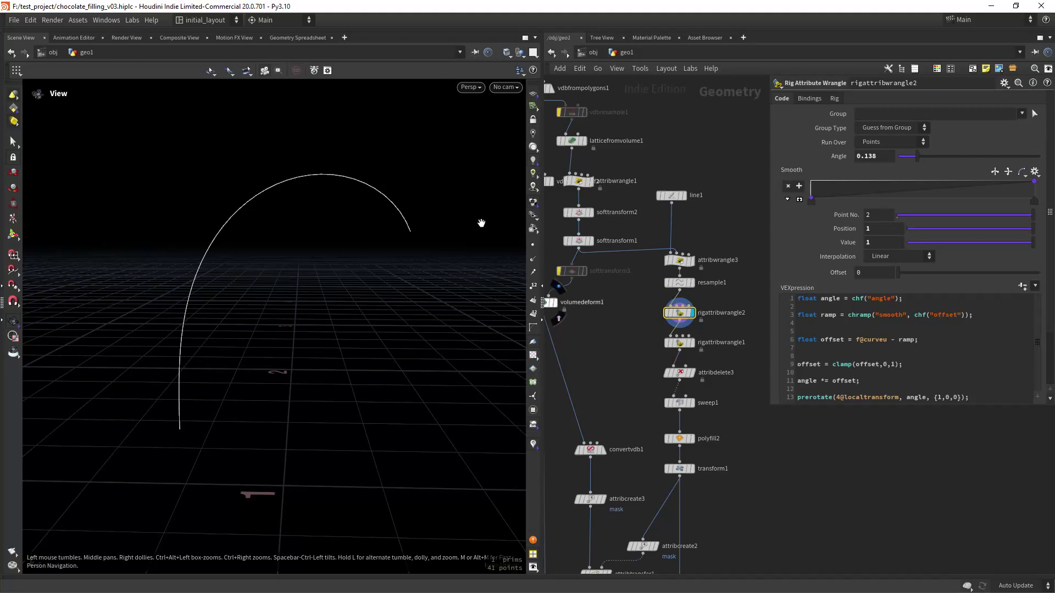
drag(925, 156, 957, 156)
key(ctrl+z)
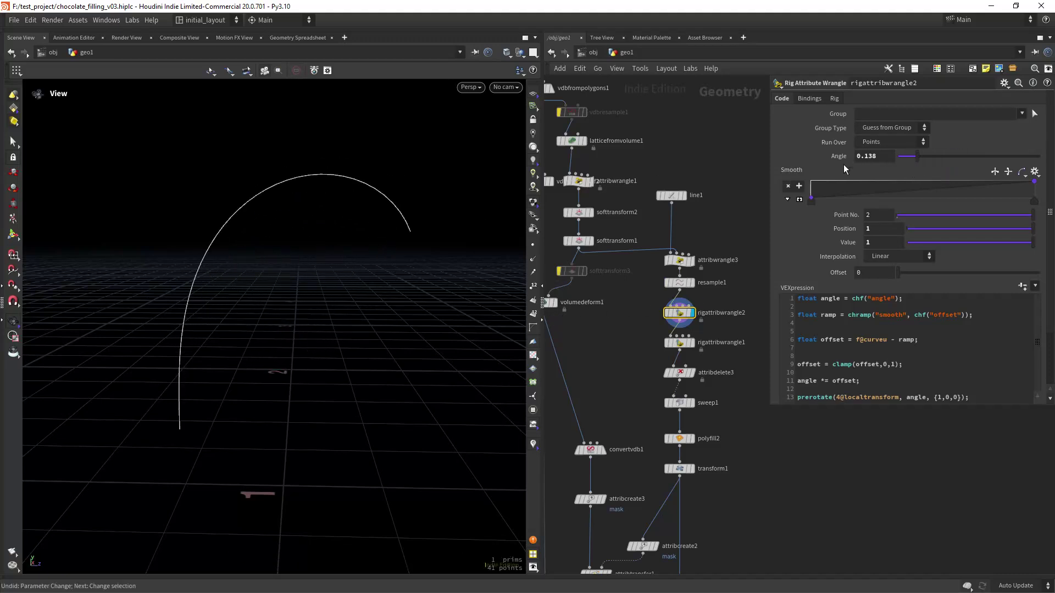
- Display rigattribwrangle1 with its parameters and inspect the curled tip of the curve and the nodes below it
click(690, 343)
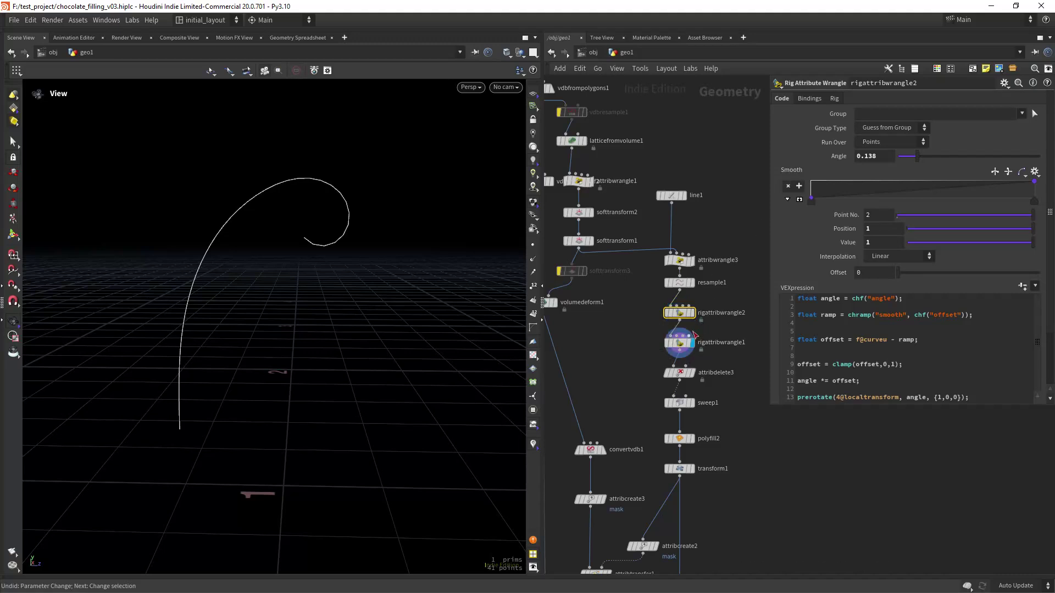
click(680, 347)
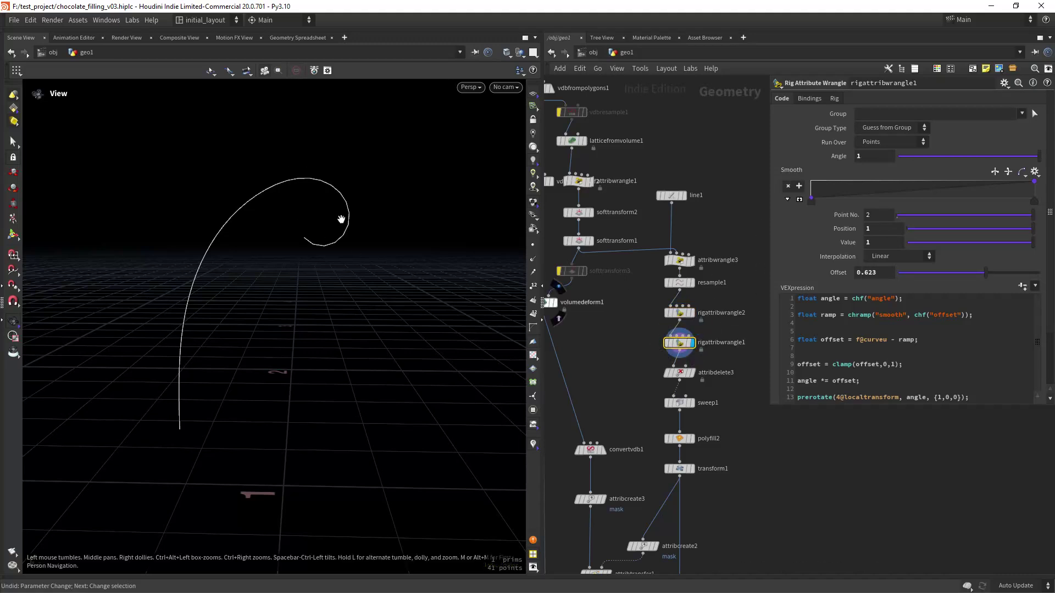
right_drag(720, 348, 742, 387)
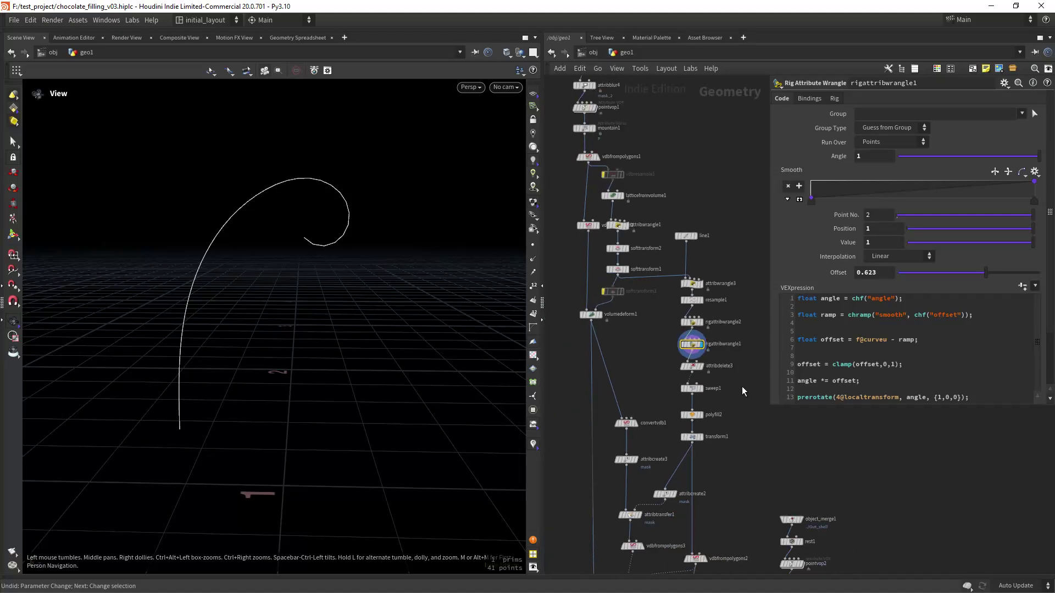
middle_drag(742, 387, 728, 362)
right_drag(717, 355, 714, 331)
scroll(700, 350, down, 2)
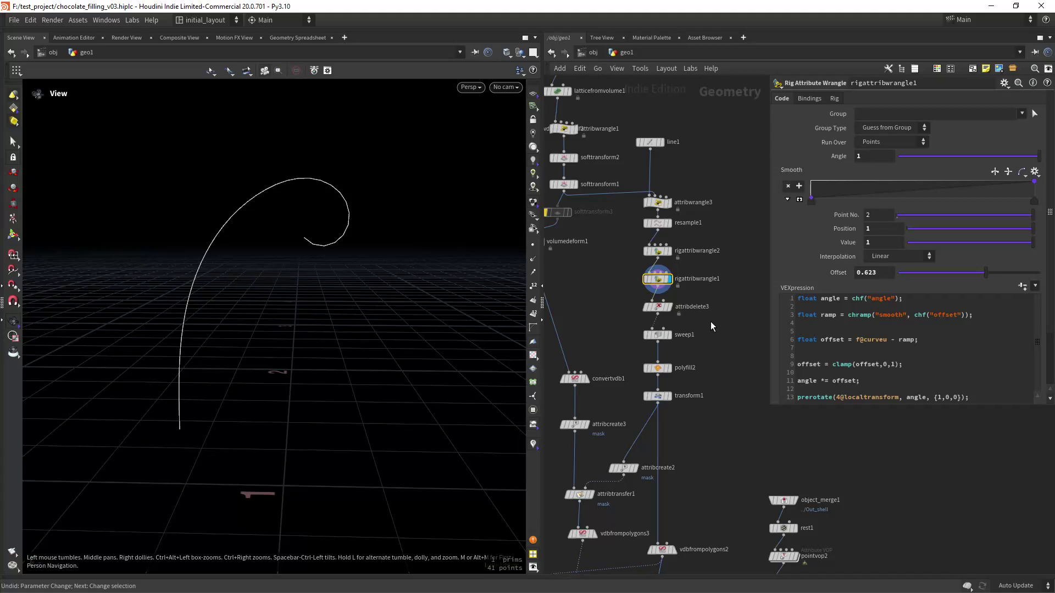
right_drag(400, 275, 372, 321)
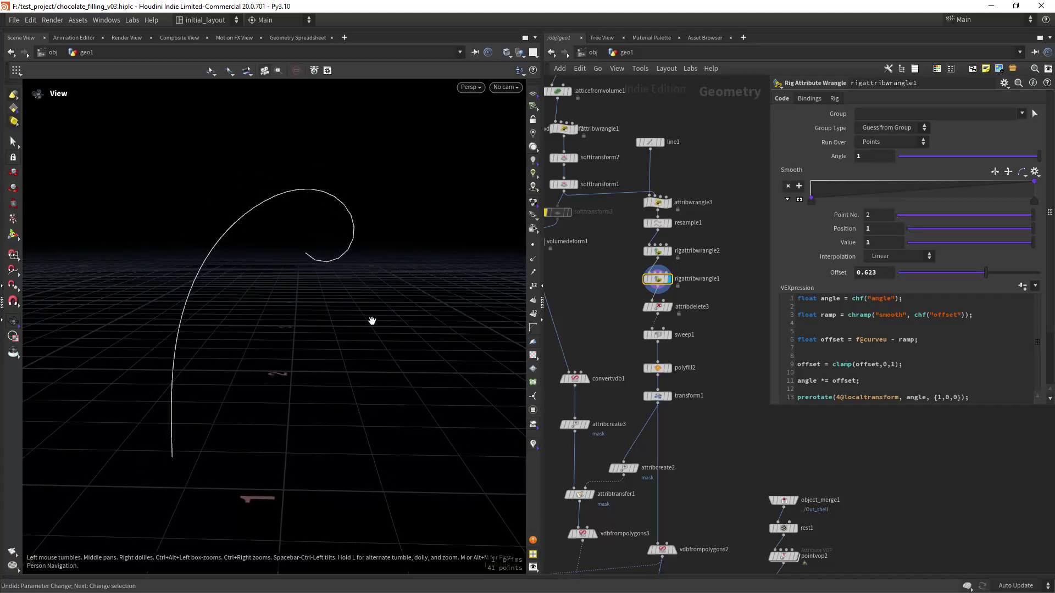
drag(372, 320, 161, 285)
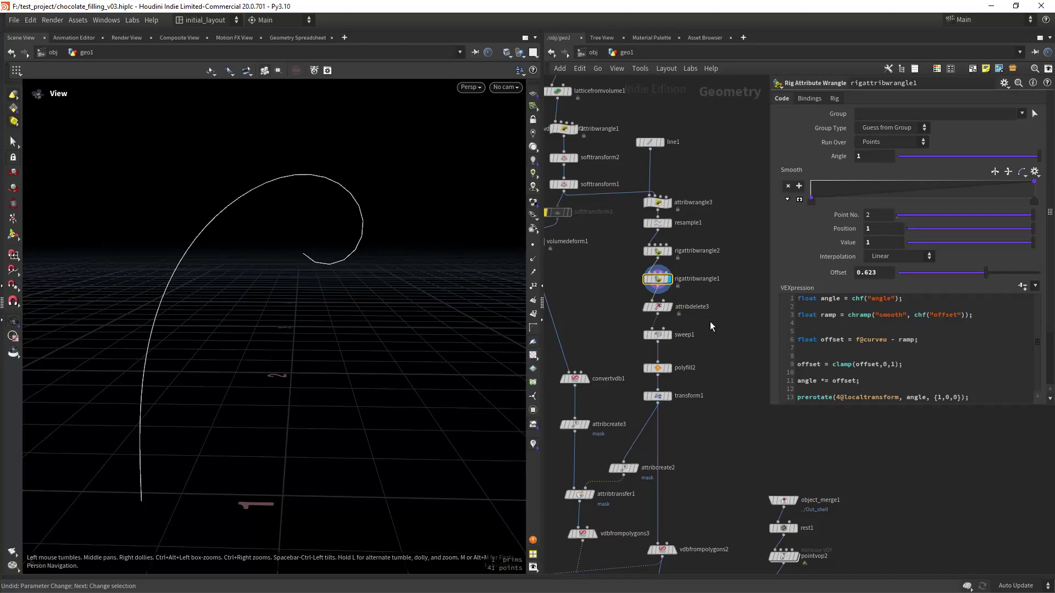
scroll(709, 324, down, 3)
scroll(714, 313, up, 5)
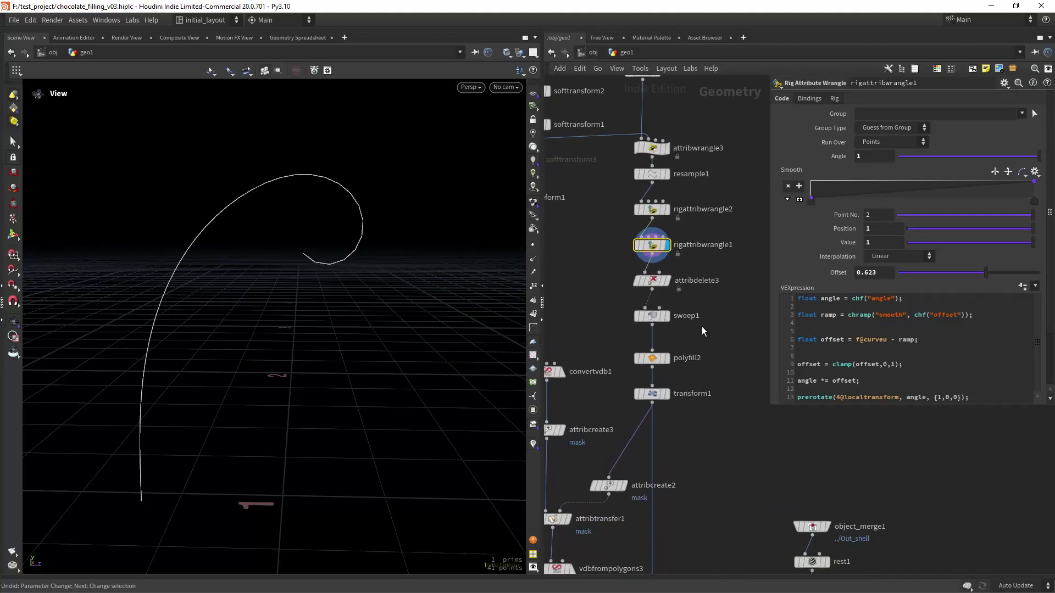
- Display attribdelete3 with its parameters and inspect its node information
scroll(704, 324, up, 2)
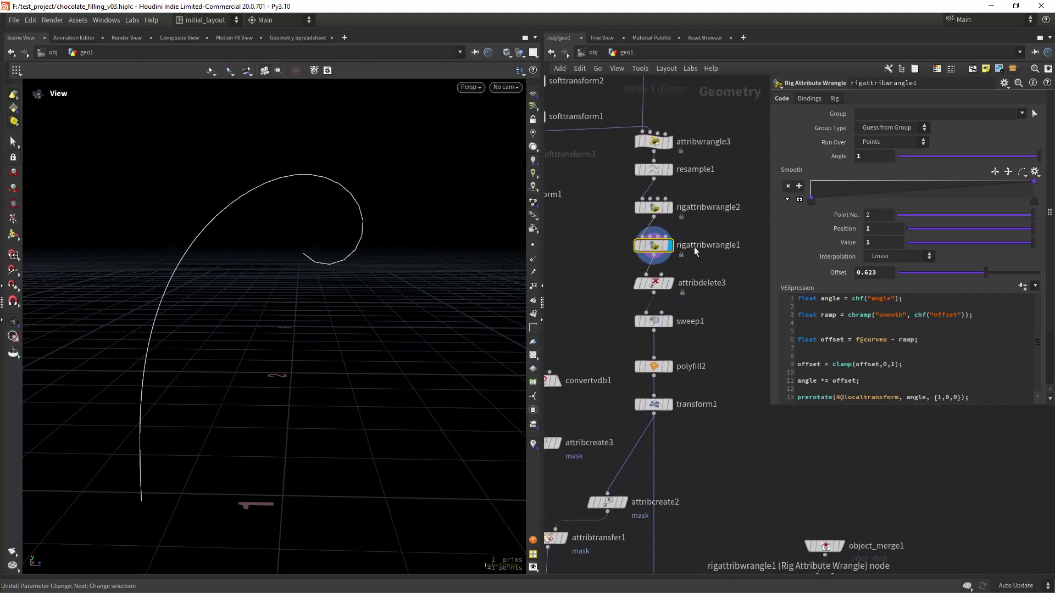
scroll(698, 268, up, 1)
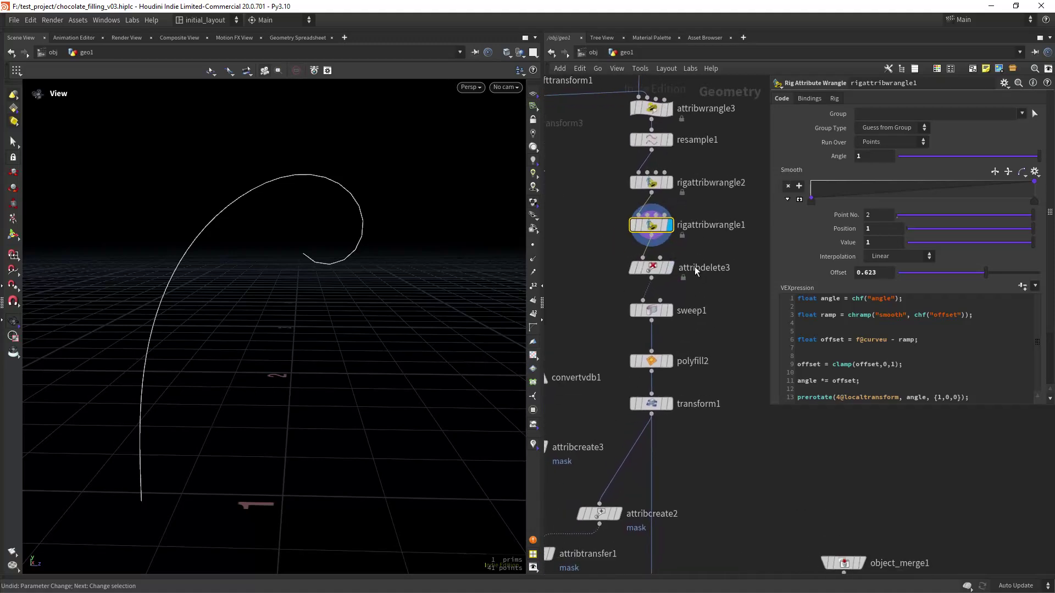
click(653, 275)
middle_click(658, 243)
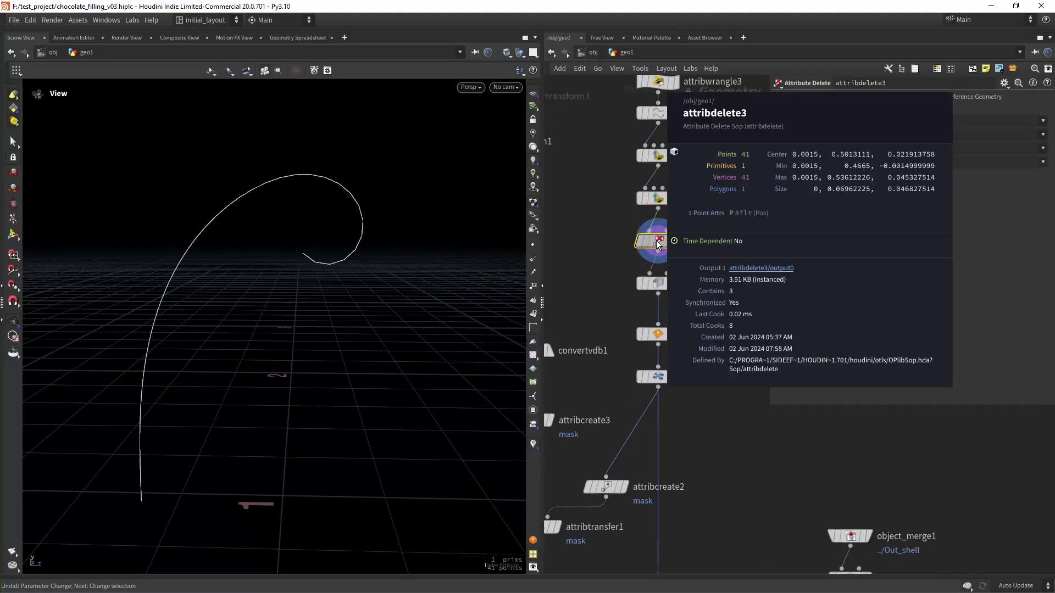
- Display the output of sweep1 and inspect the whole swept cone with its curled tip
click(676, 283)
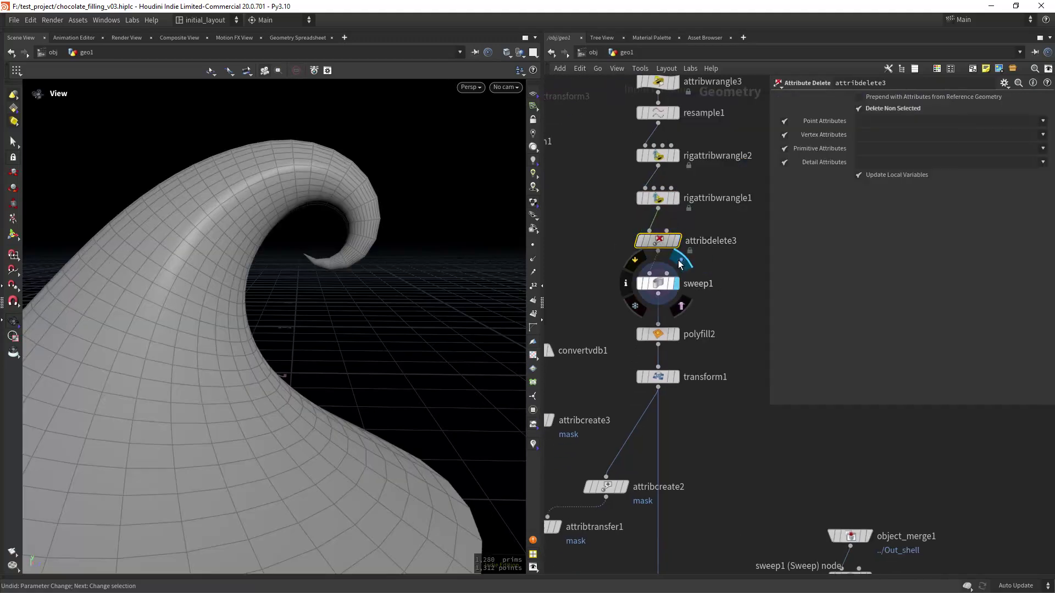
right_drag(445, 338, 407, 275)
mouse_move(407, 276)
mouse_down()
mouse_move(403, 318)
mouse_move(368, 349)
mouse_move(323, 290)
mouse_move(231, 332)
mouse_move(351, 308)
mouse_move(424, 313)
mouse_move(398, 278)
mouse_up()
scroll(383, 306, down, 3)
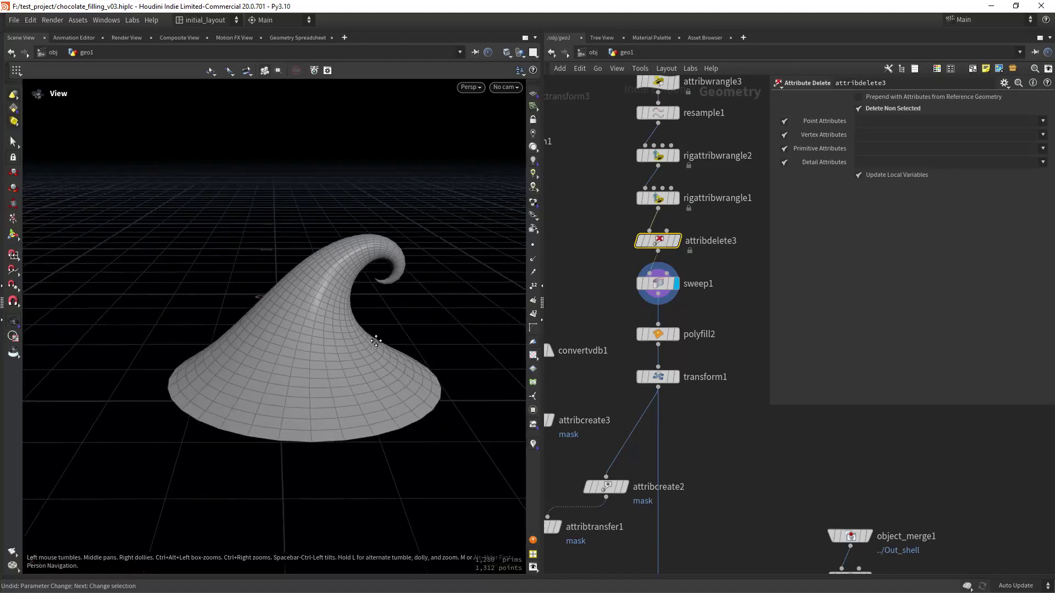
scroll(714, 303, down, 2)
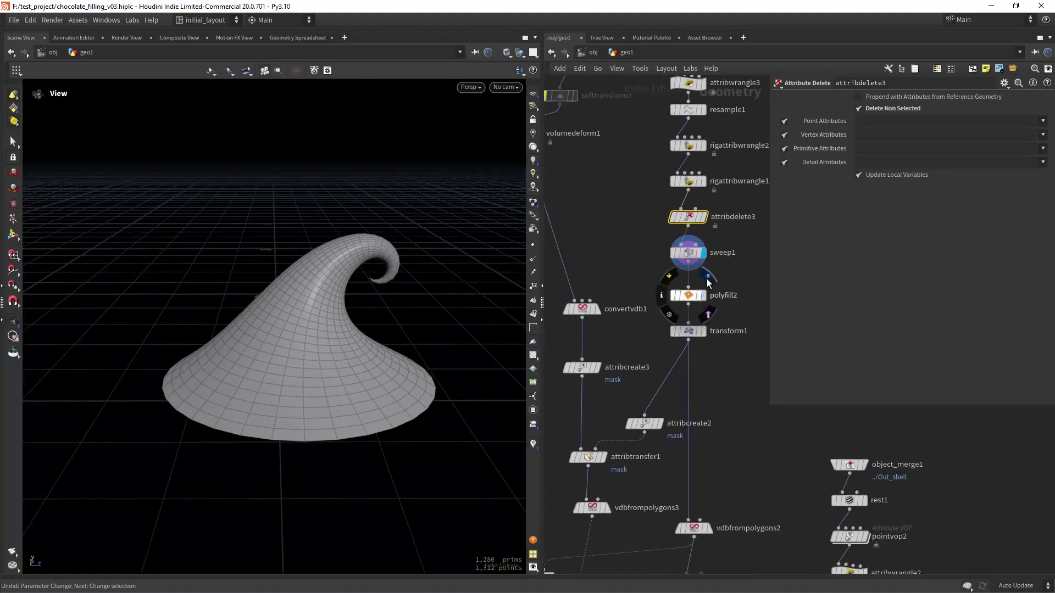
- Display polyfill2 and transform1 in turn to compare the capped base with the repositioned cone
click(707, 279)
drag(409, 393, 403, 367)
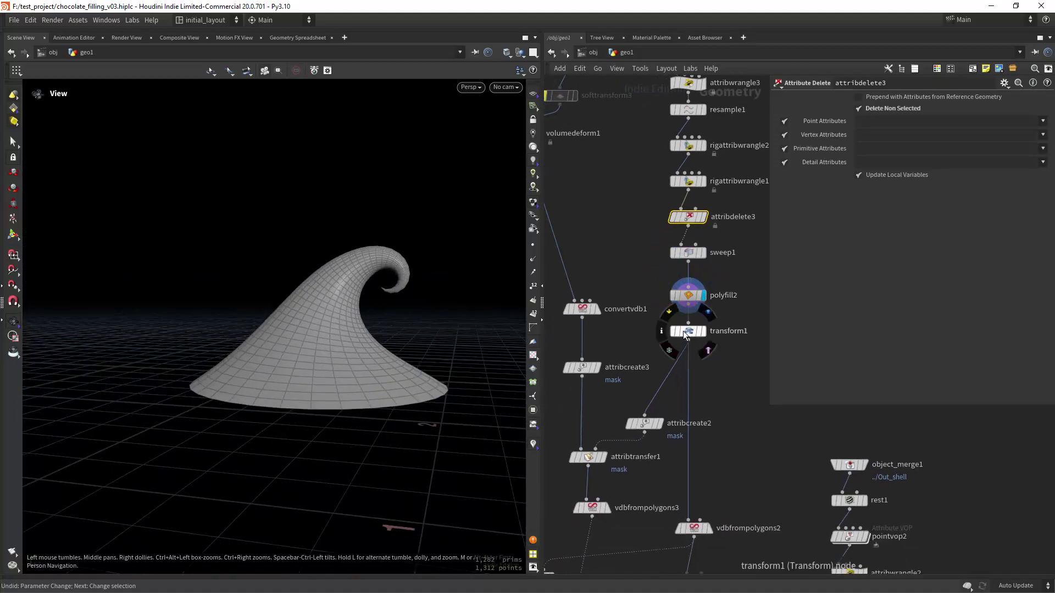
click(704, 331)
middle_drag(625, 323, 670, 311)
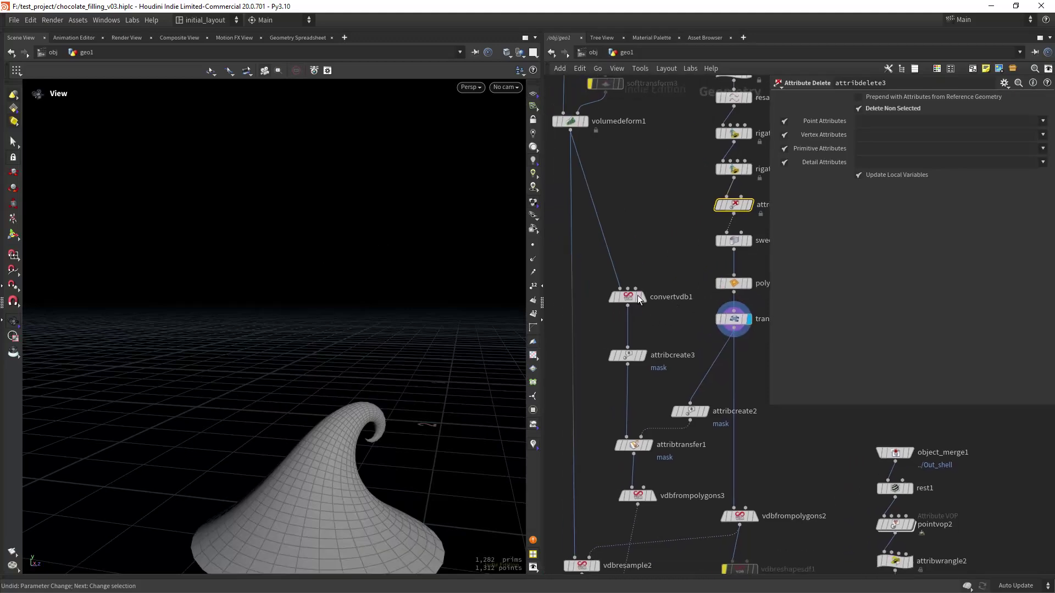
- Template convertvdb1 and examine from above how the curled tip sits on the swirled filling
click(642, 296)
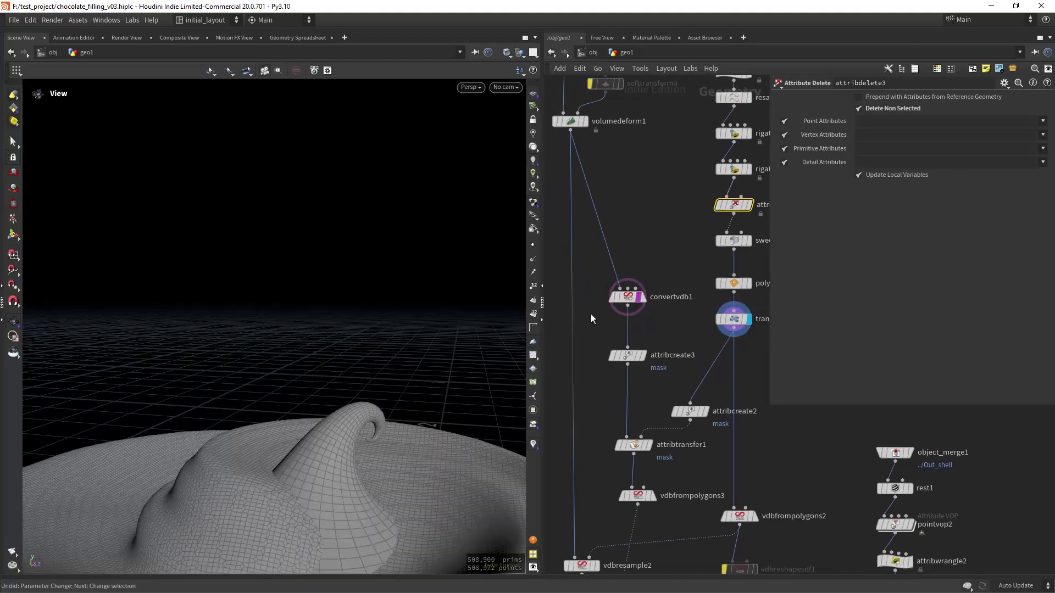
drag(393, 443, 355, 339)
middle_drag(766, 340, 717, 316)
- Show the parameters of transform1 and color the node red
click(680, 296)
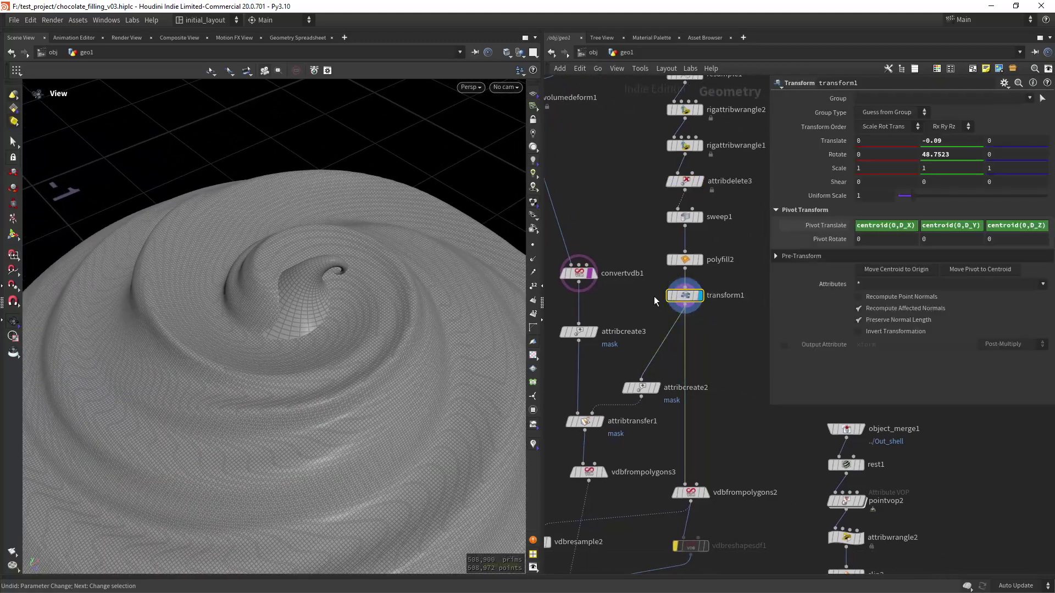
key(c)
click(1001, 501)
key(c)
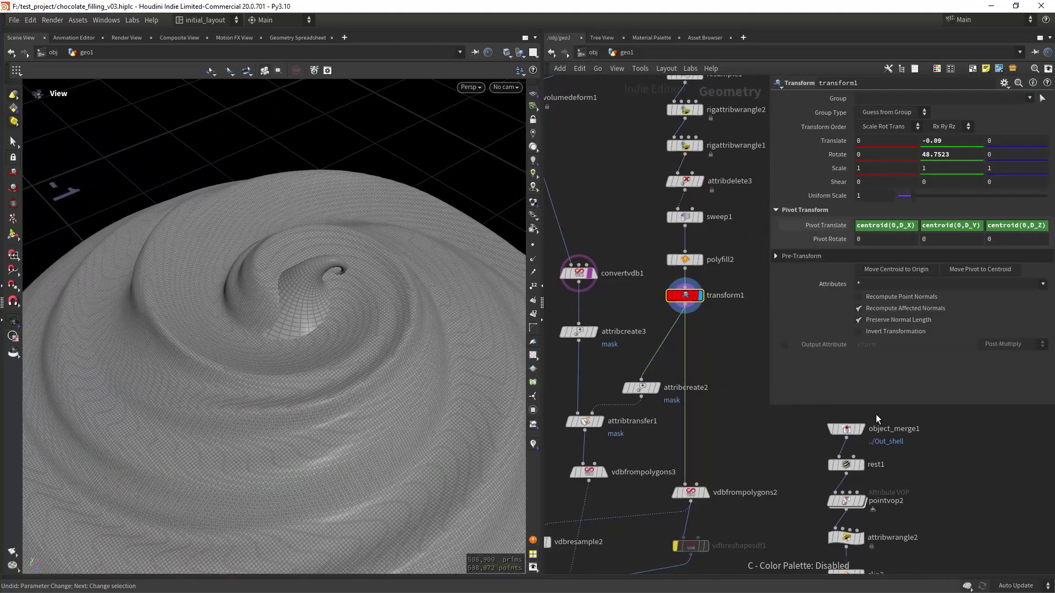
- Display attribtransfer1 and review its node information for the transferred attributes
scroll(649, 296, down, 3)
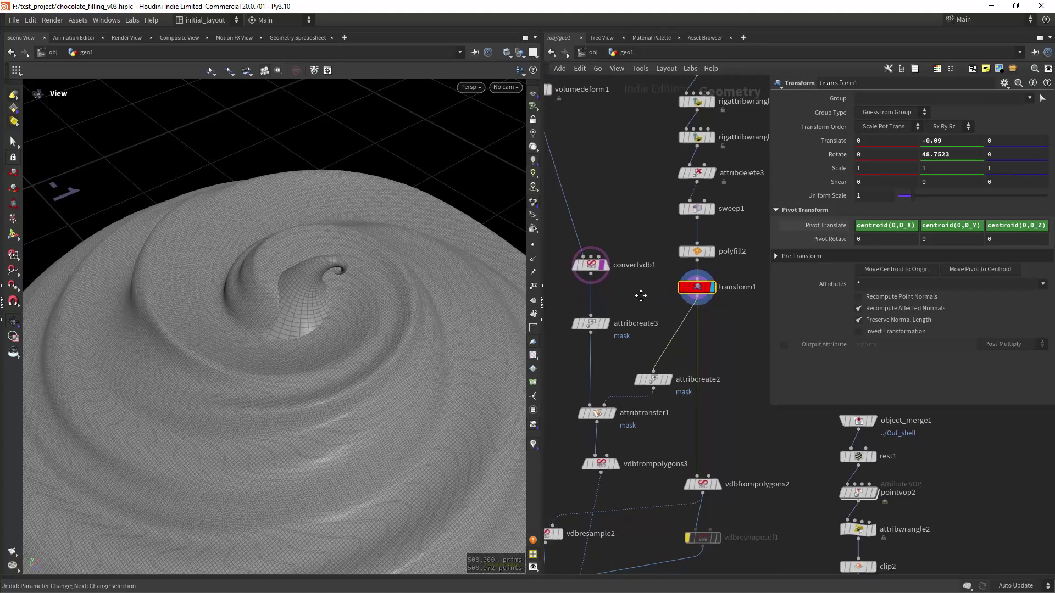
scroll(648, 269, up, 3)
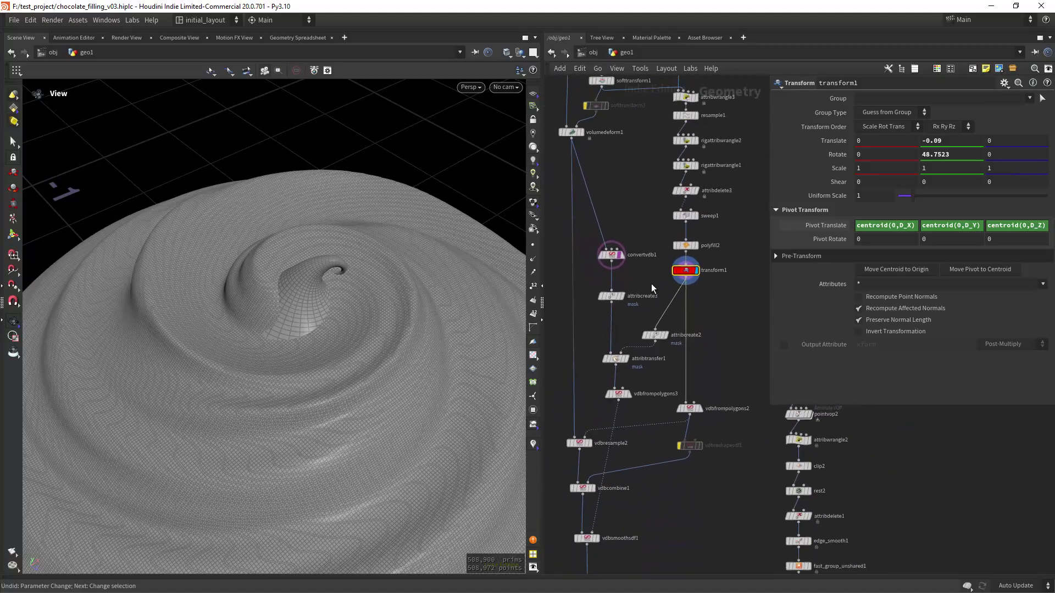
scroll(647, 263, up, 1)
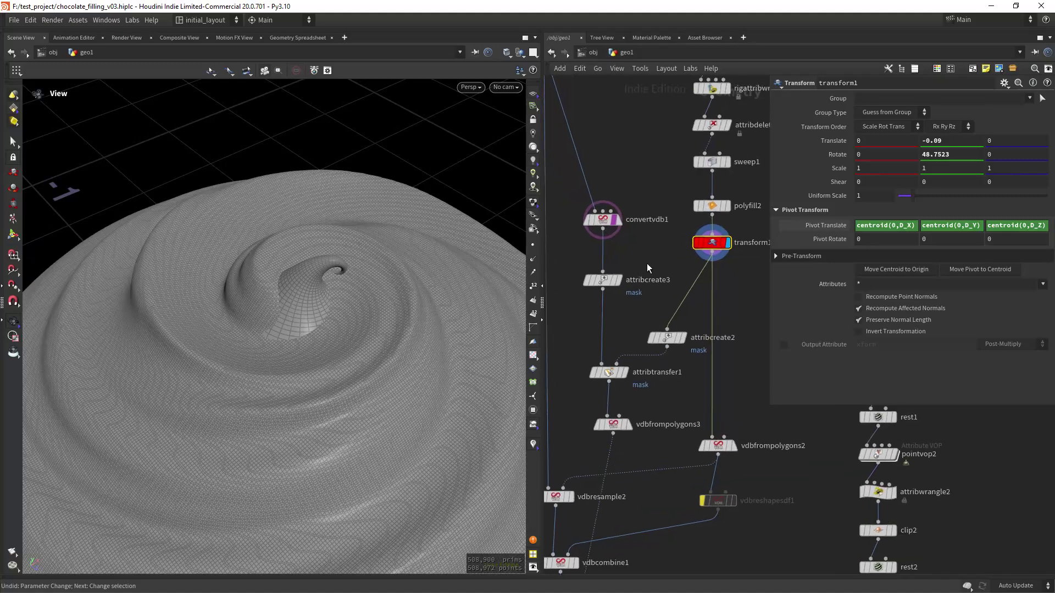
click(625, 373)
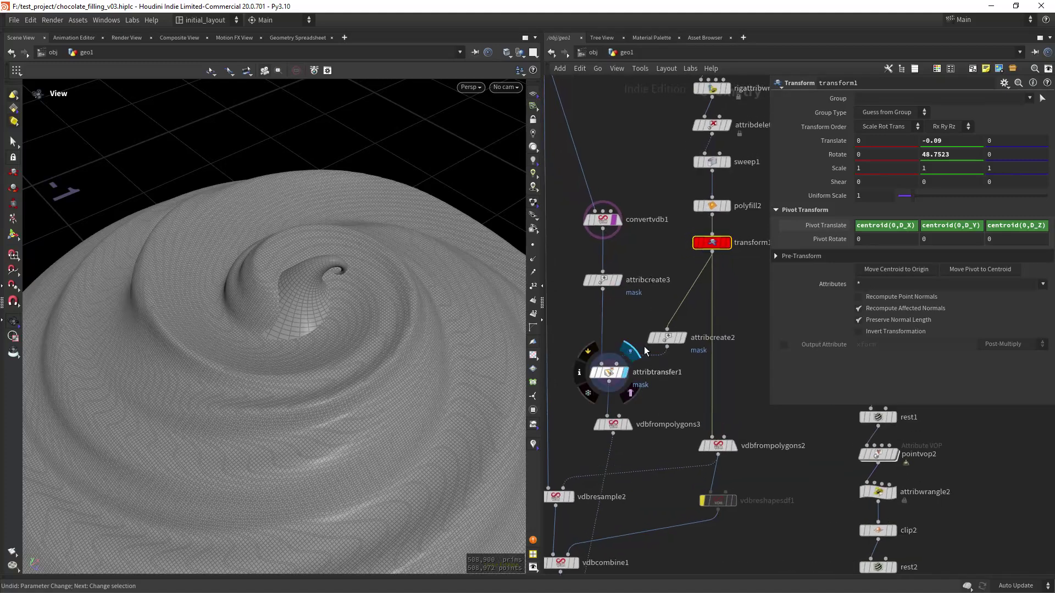
middle_drag(649, 384, 659, 376)
middle_click(624, 360)
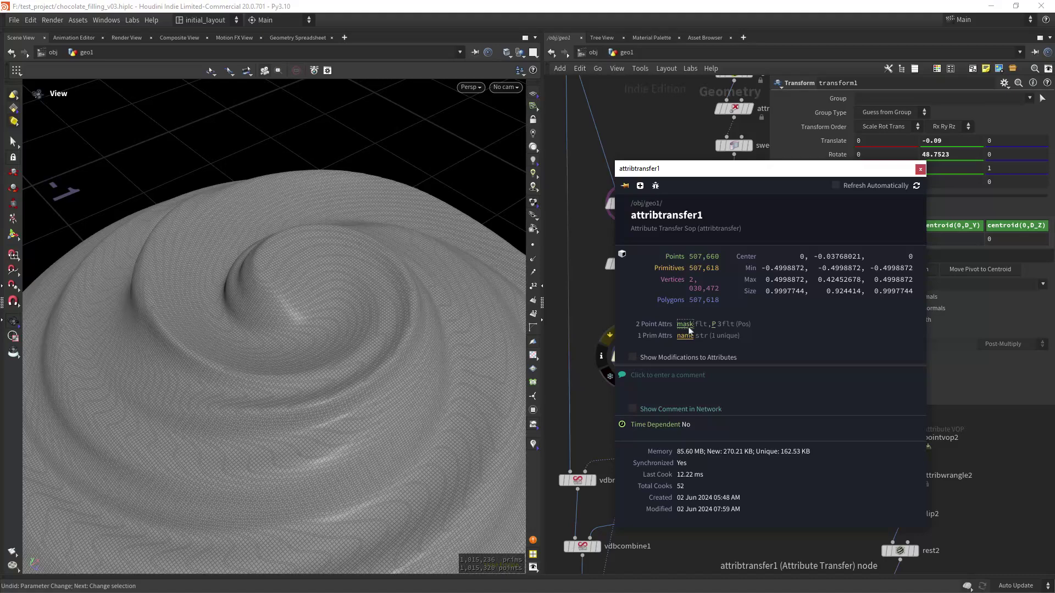
click(920, 169)
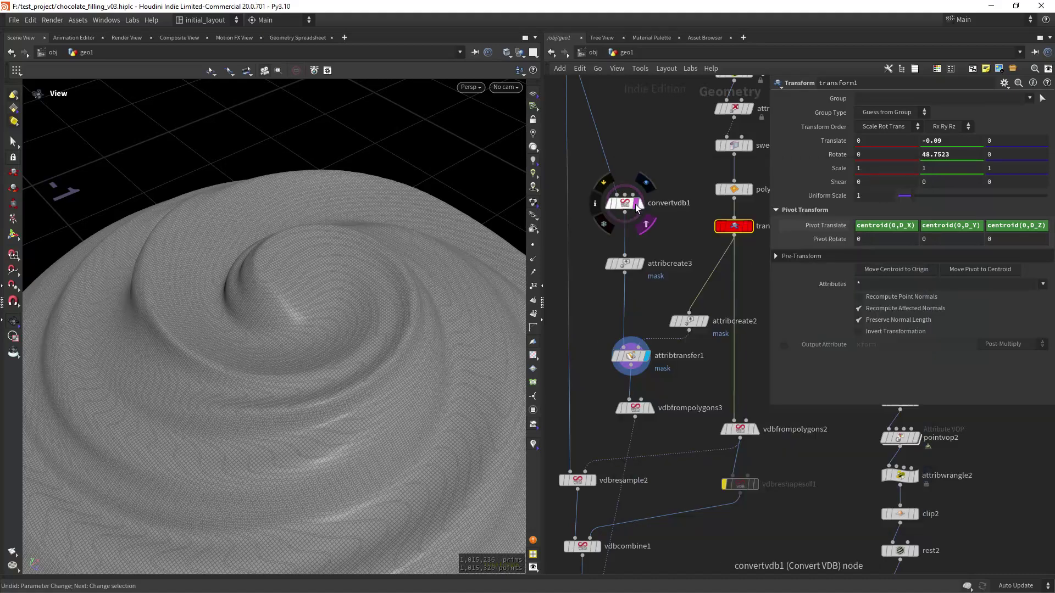
- With the convertvdb1 template off, visualize the mask point attribute of attribtransfer1 on the swirl
click(604, 355)
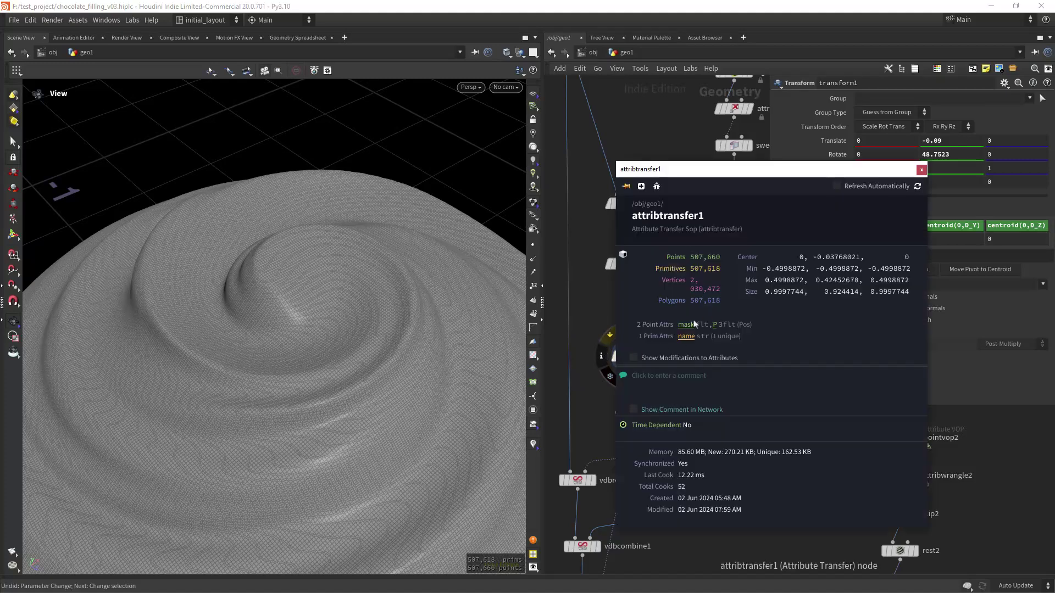
click(686, 326)
click(921, 170)
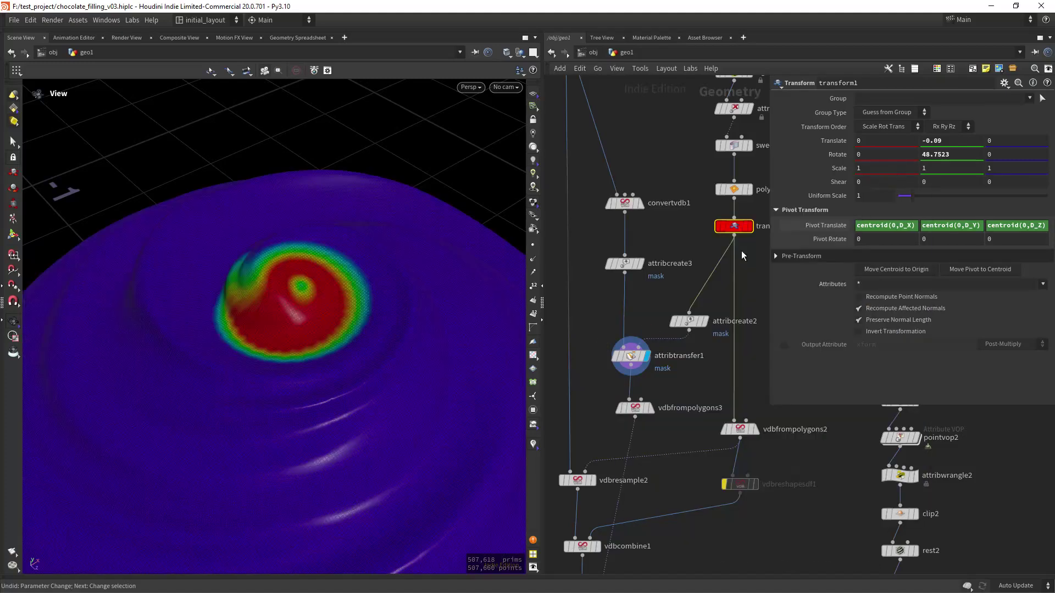
- Display vdbfrompolygons3 with its parameters to inspect the surface attribute settings for the mask
scroll(709, 285, down, 3)
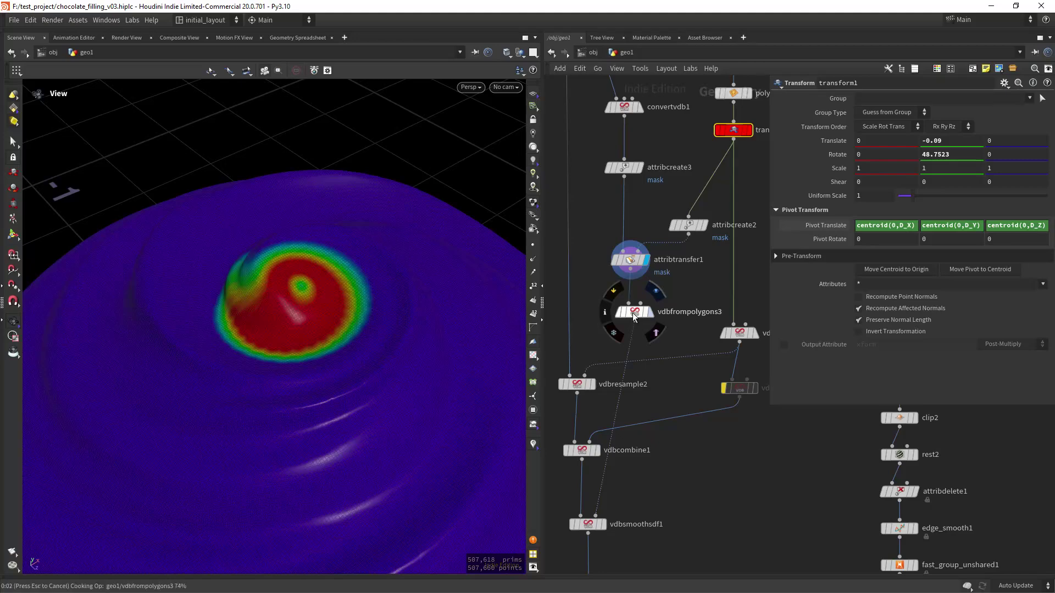
click(633, 313)
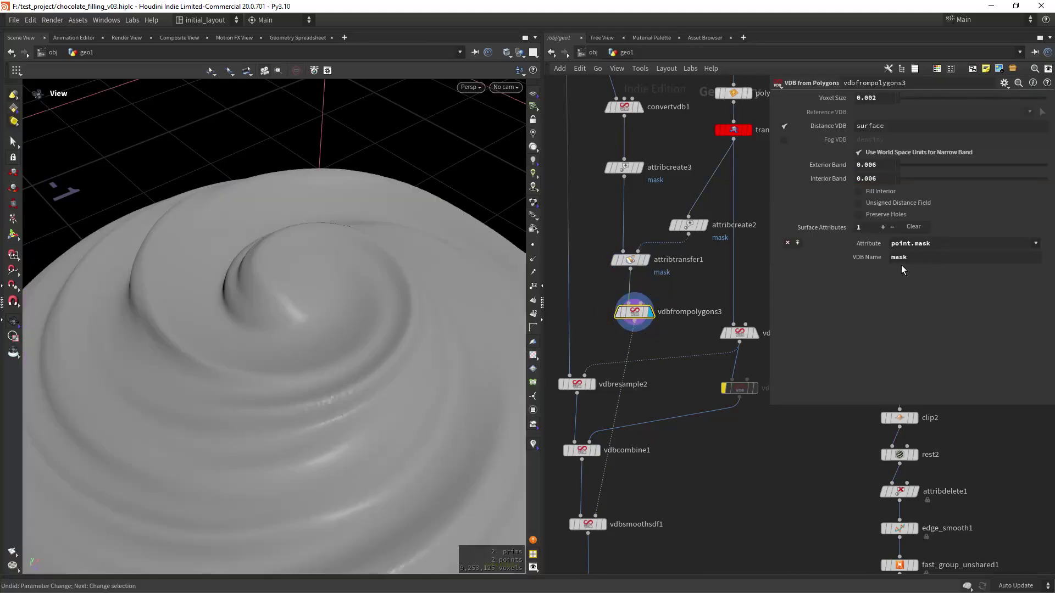
scroll(666, 390, down, 2)
- Show the parameters of vdbsmoothsdf1 to inspect its alpha mask and smoothing settings
middle_drag(667, 389, 685, 318)
scroll(674, 385, up, 4)
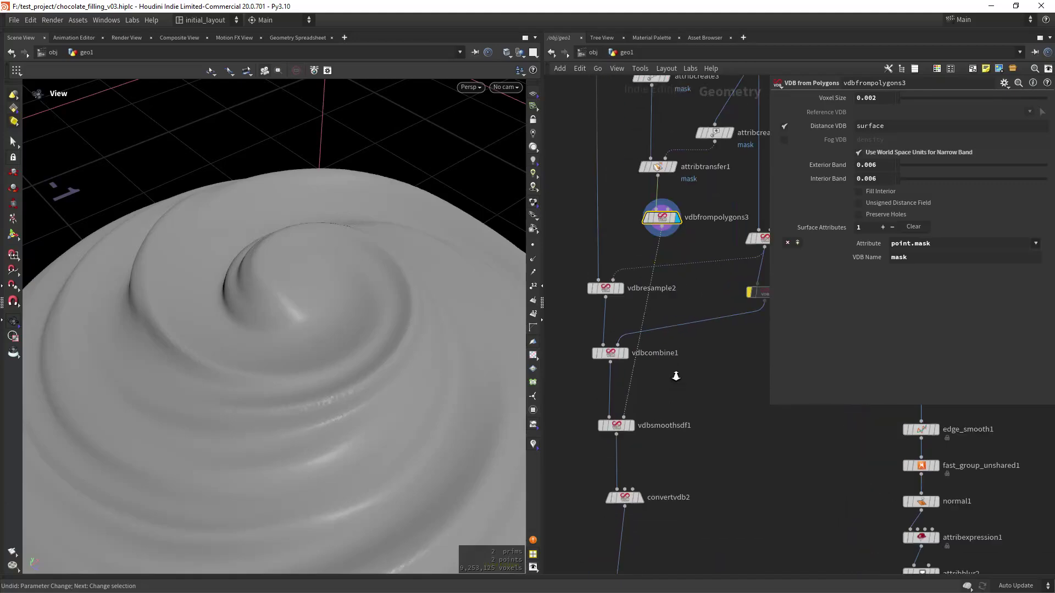
middle_drag(675, 379, 701, 332)
drag(610, 364, 626, 372)
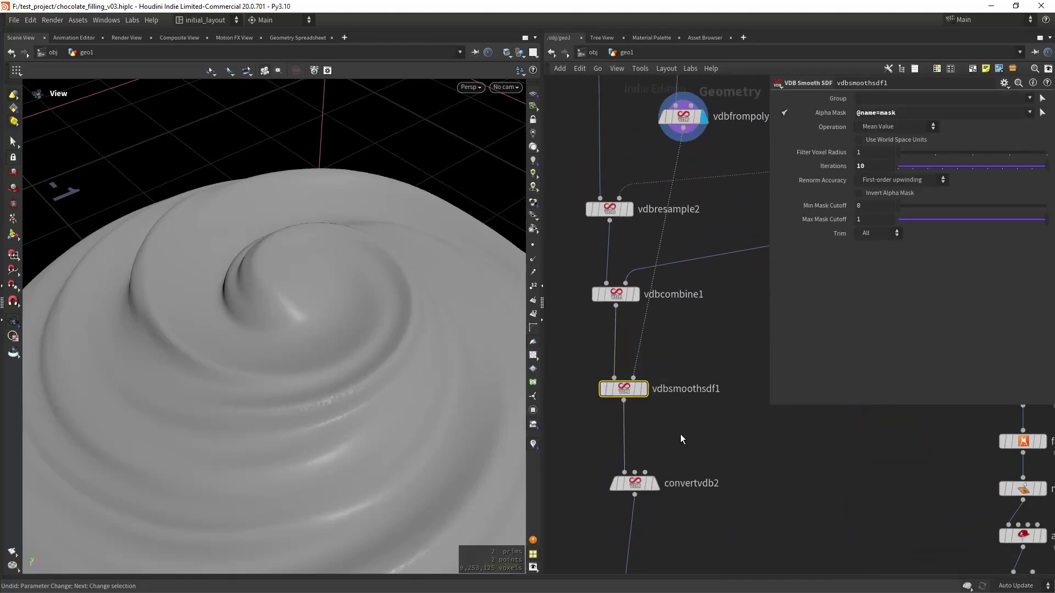
drag(681, 435, 576, 354)
- Display transform1 and vdbfrompolygons2 in turn to compare the tip mesh with its VDB conversion
scroll(713, 328, down, 2)
middle_drag(712, 321, 626, 434)
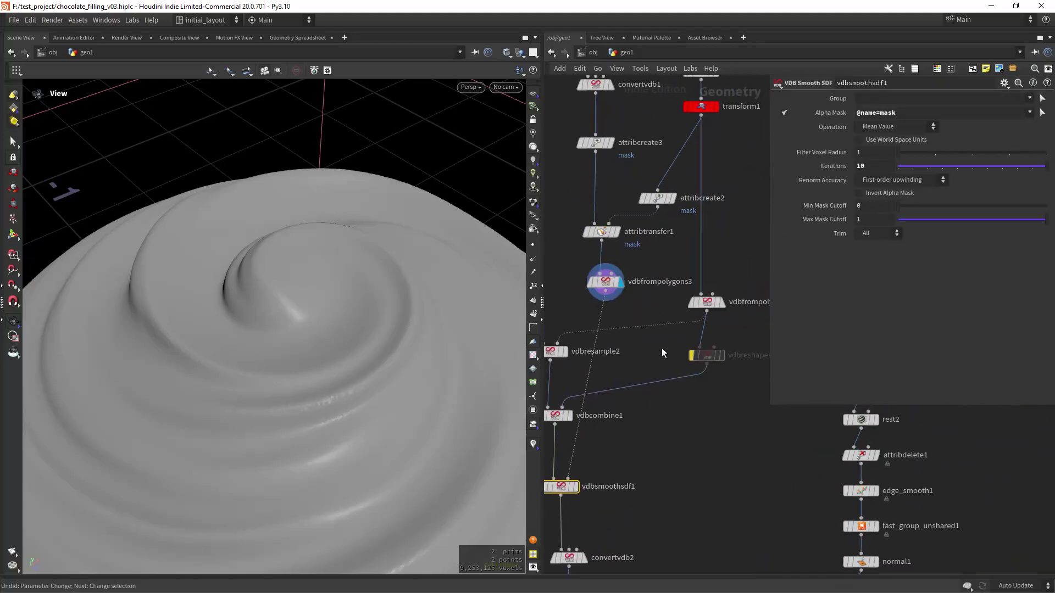
scroll(662, 352, down, 3)
middle_drag(662, 352, 641, 356)
middle_drag(702, 283, 674, 299)
scroll(675, 309, up, 3)
click(636, 264)
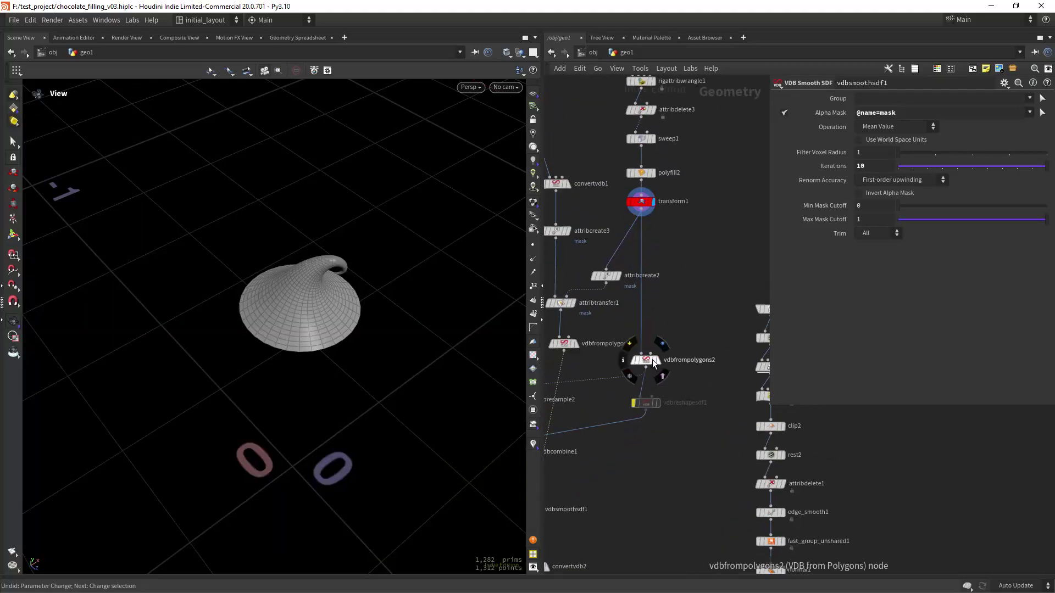
click(652, 361)
- Display vdbcombine1 and inspect closely where the curled tip joins the swirled filling
middle_drag(681, 373, 766, 333)
middle_drag(624, 361, 661, 347)
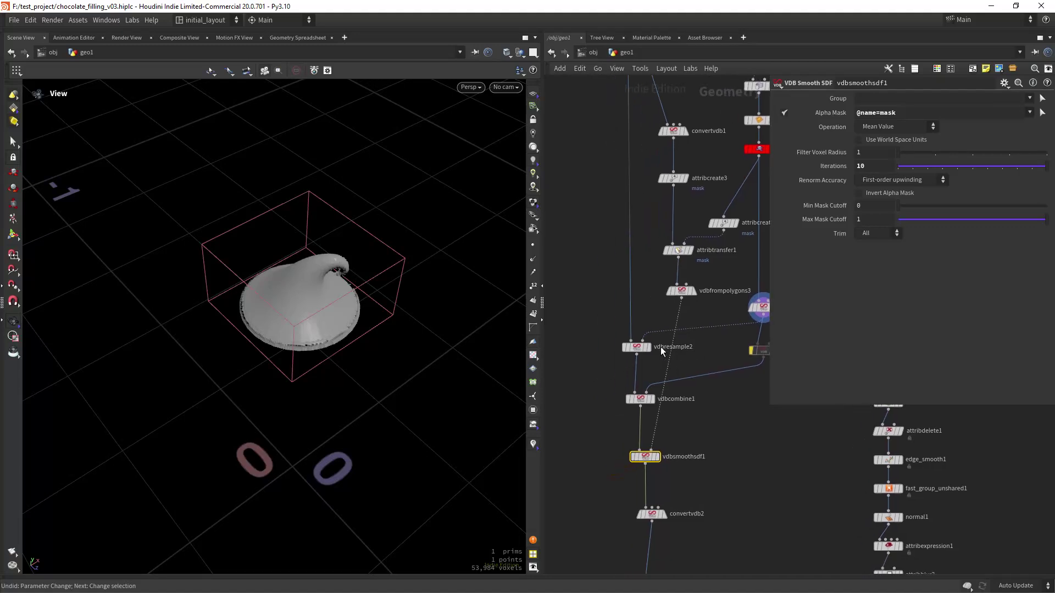
mouse_move(654, 332)
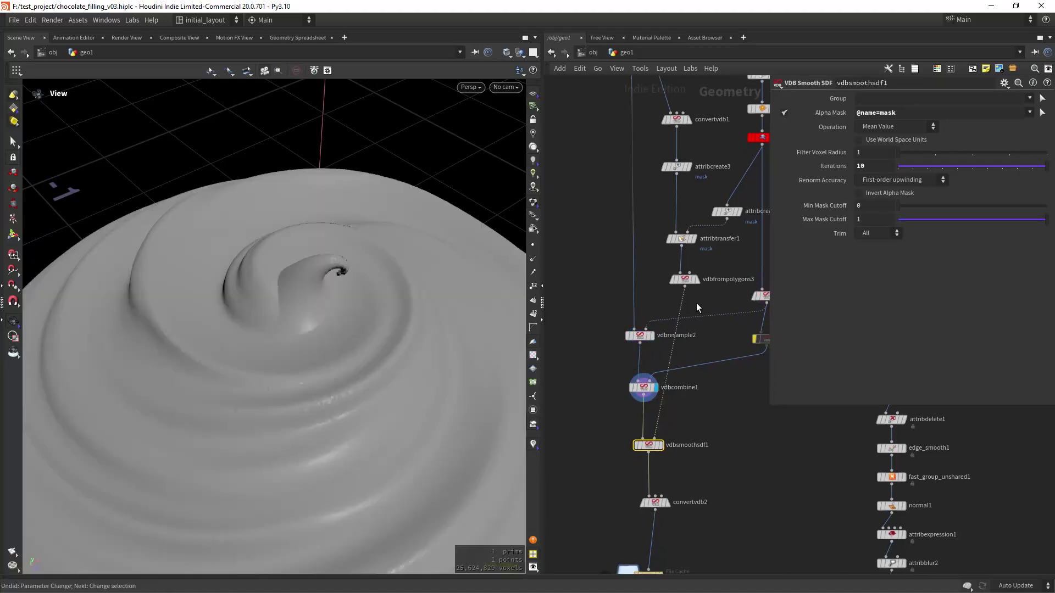
drag(439, 338, 317, 330)
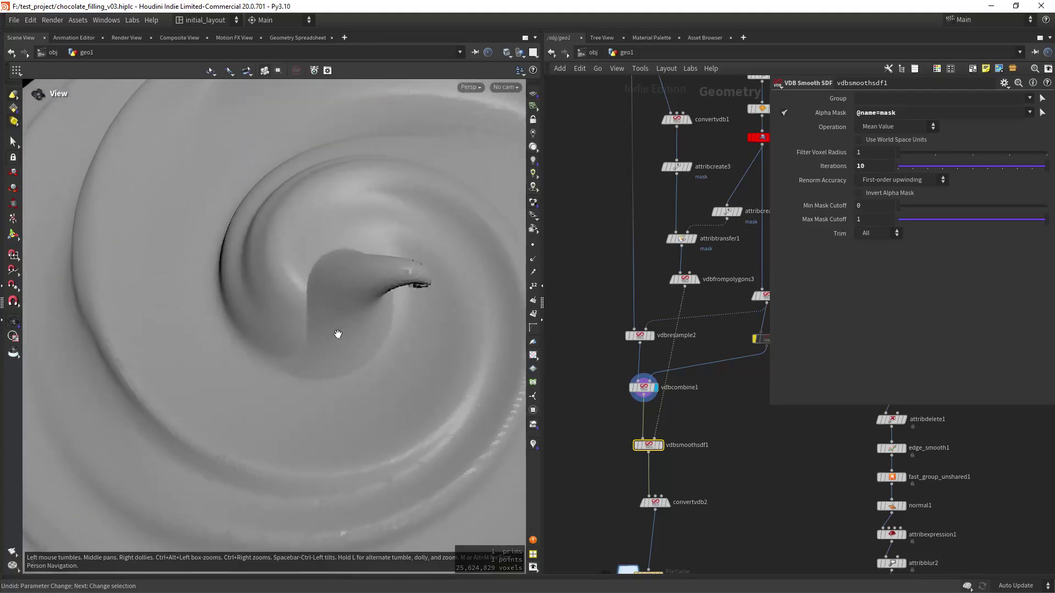
right_drag(404, 332, 439, 371)
- Display vdbsmoothsdf1 and examine the blend around the base of the curled tip
middle_drag(716, 394, 700, 313)
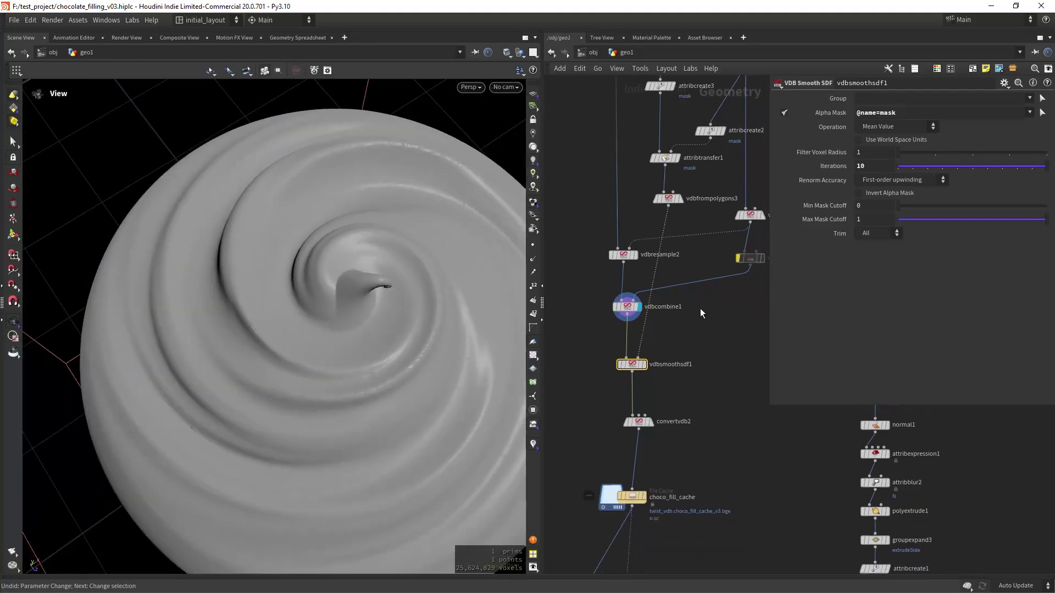
scroll(671, 332, up, 2)
mouse_move(642, 355)
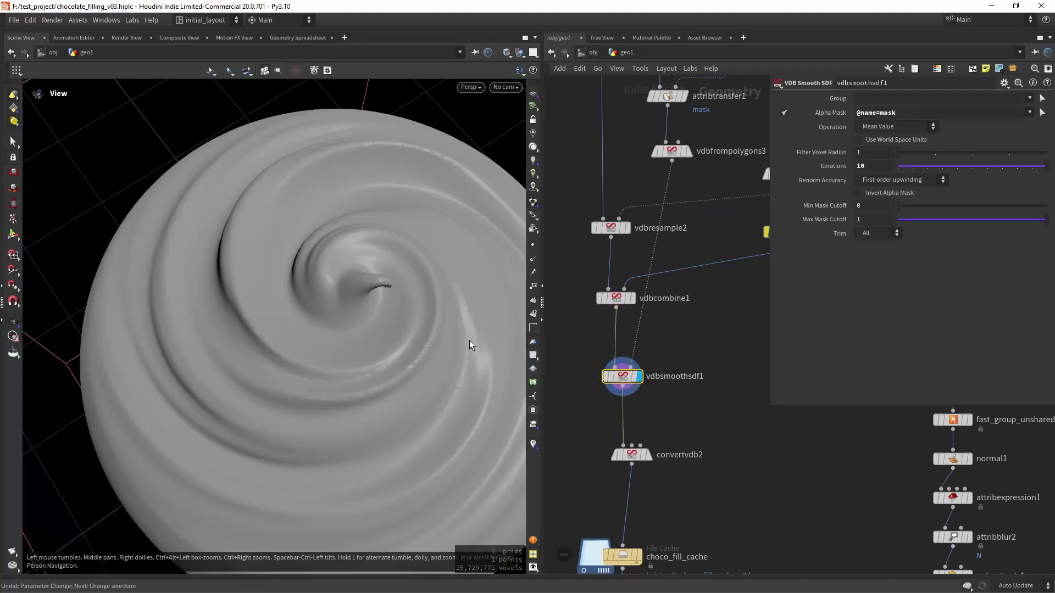
mouse_move(435, 343)
mouse_down()
mouse_move(431, 308)
mouse_move(428, 361)
mouse_move(405, 286)
mouse_move(414, 346)
mouse_move(388, 370)
mouse_move(400, 277)
mouse_move(417, 297)
mouse_move(506, 299)
mouse_move(468, 381)
mouse_move(405, 385)
mouse_move(433, 356)
mouse_up()
- Display the choco_fill_cache file cache to inspect the converted filling mesh
scroll(657, 434, down, 3)
middle_drag(658, 434, 680, 338)
click(648, 360)
scroll(695, 390, down, 1)
click(638, 366)
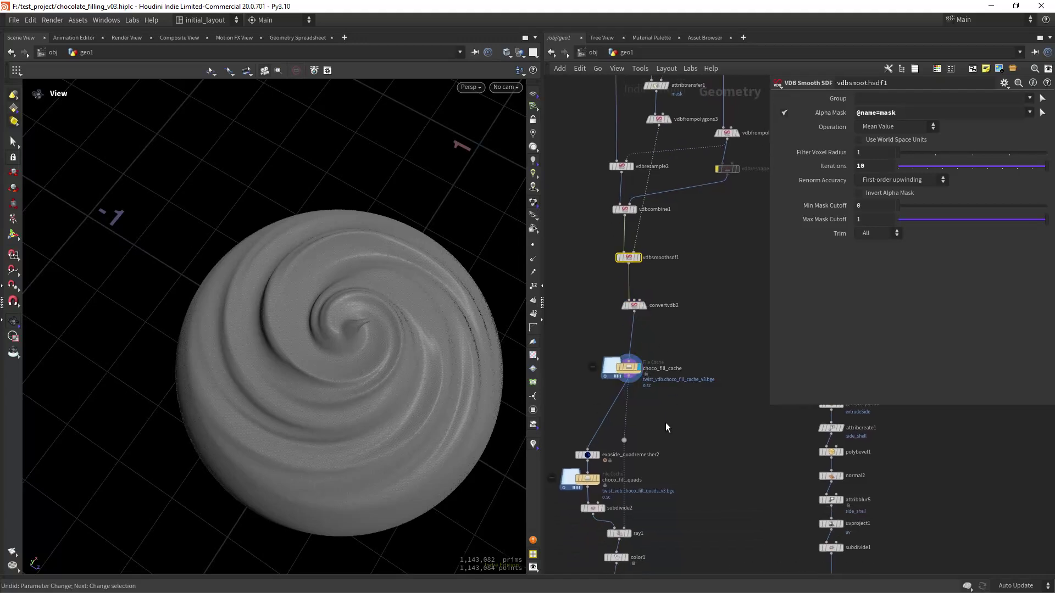
- Display the choco_fill_quads file cache and inspect the quad topology of the remeshed filling
middle_drag(658, 449, 670, 310)
scroll(667, 375, up, 2)
middle_drag(664, 375, 697, 347)
scroll(672, 339, up, 2)
click(617, 301)
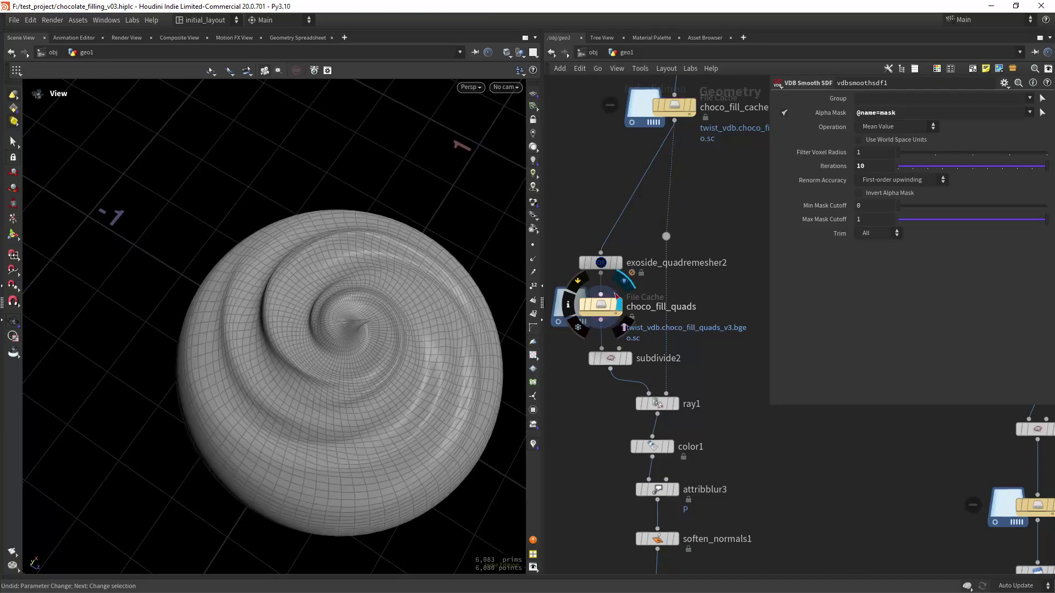
right_drag(471, 363, 412, 327)
drag(412, 327, 387, 356)
scroll(392, 332, up, 2)
- Display subdivide2 and ray1 in turn, and inspect the ray1 result in shaded view without the wireframe
click(639, 332)
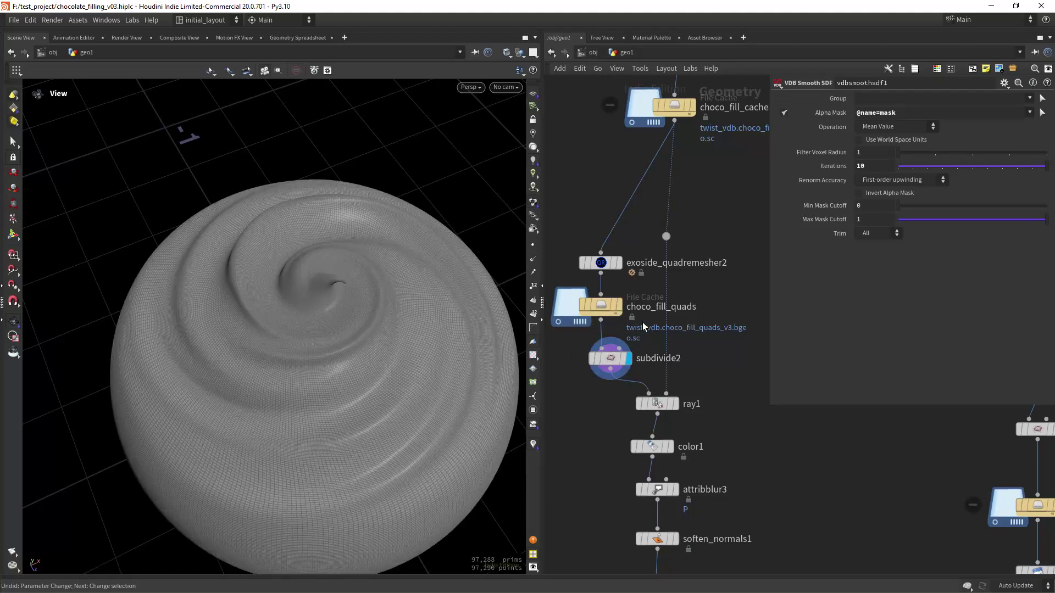
click(683, 379)
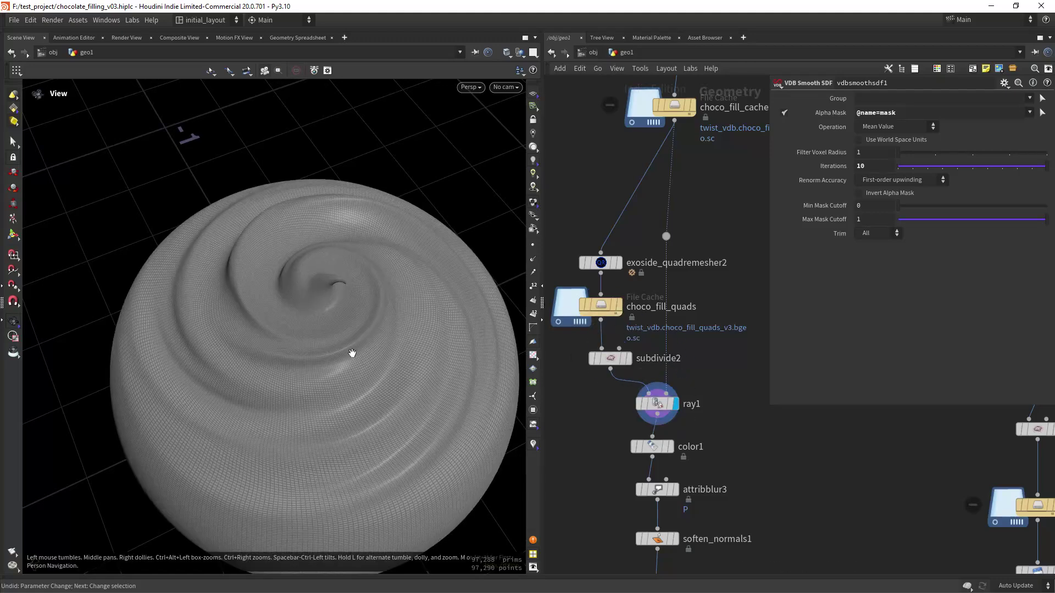
right_drag(352, 354, 402, 323)
key(w)
drag(396, 322, 366, 352)
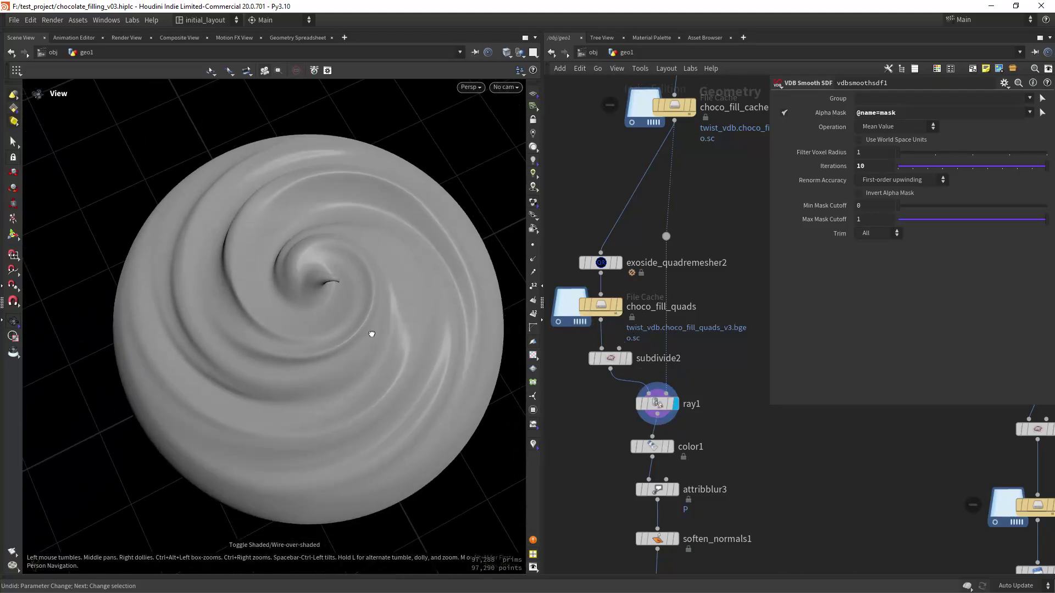
- Display choco_fill_cache and then ray1 to compare the cached filling surface with the detail projected onto the quad mesh
middle_drag(690, 125, 688, 218)
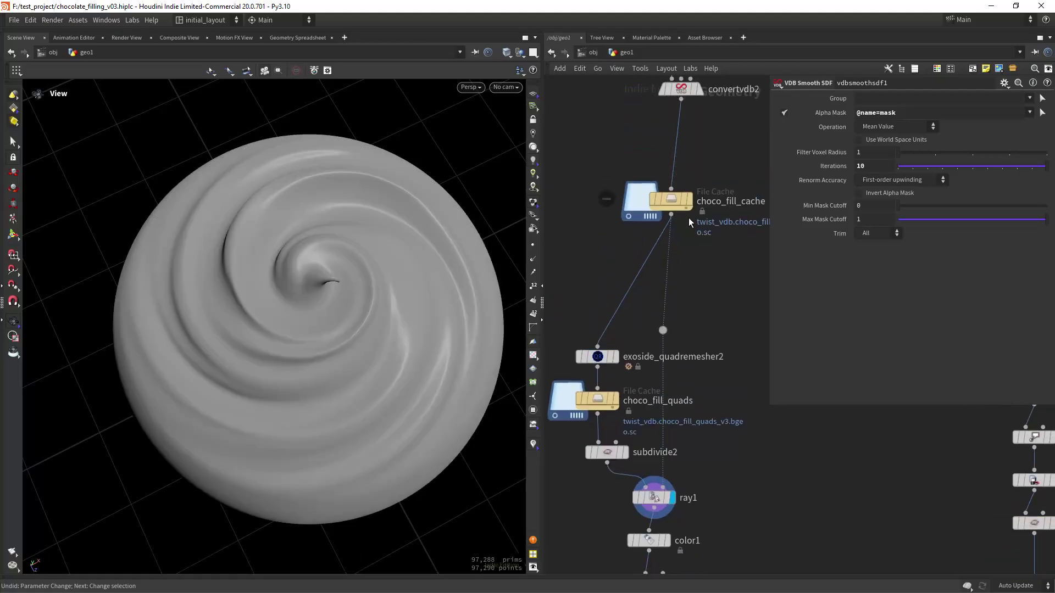
click(694, 175)
middle_drag(709, 297, 712, 274)
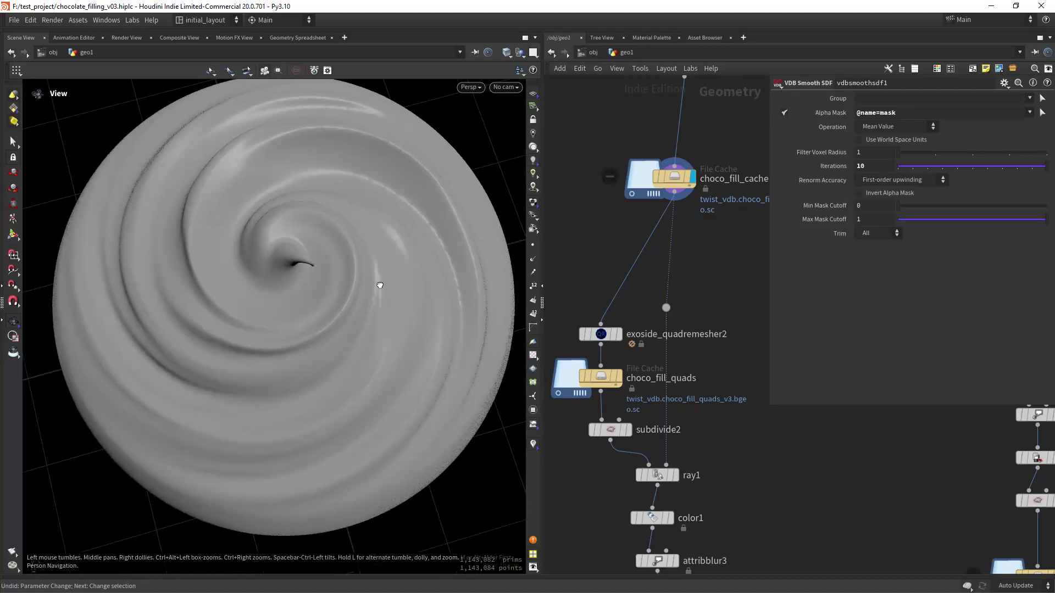
drag(380, 285, 451, 333)
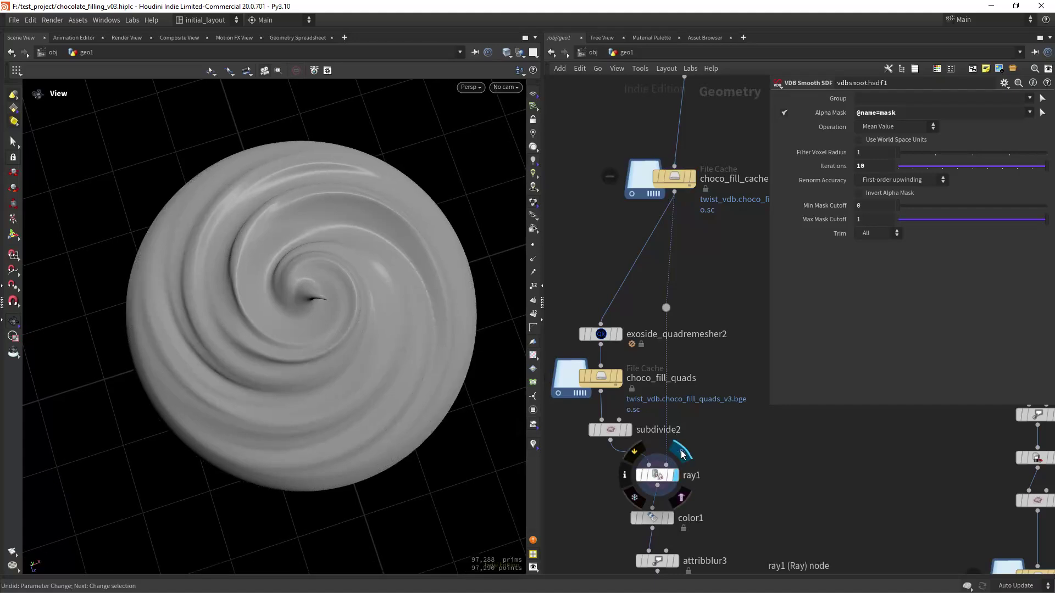
click(675, 476)
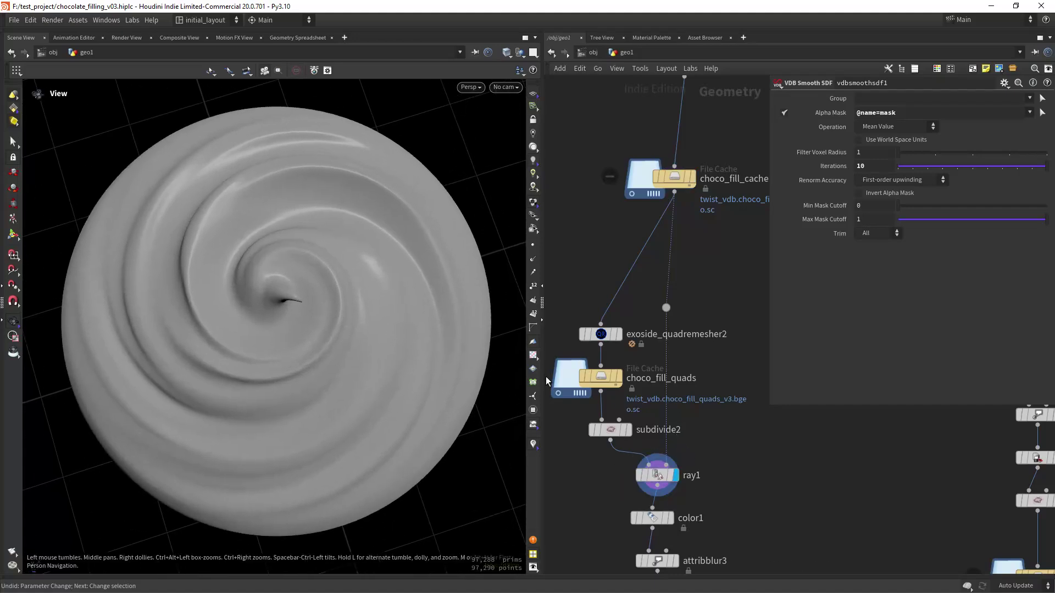
drag(417, 385, 365, 313)
- Display color1 and inspect the brown-colored filling from above and from a lower angle
middle_drag(713, 425, 709, 264)
click(662, 353)
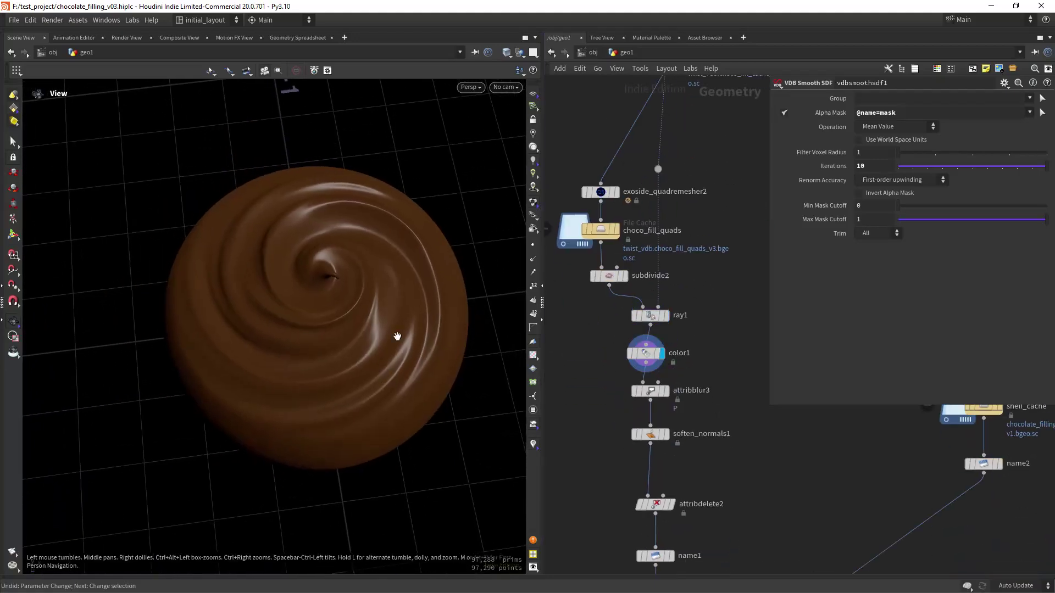
scroll(397, 336, up, 8)
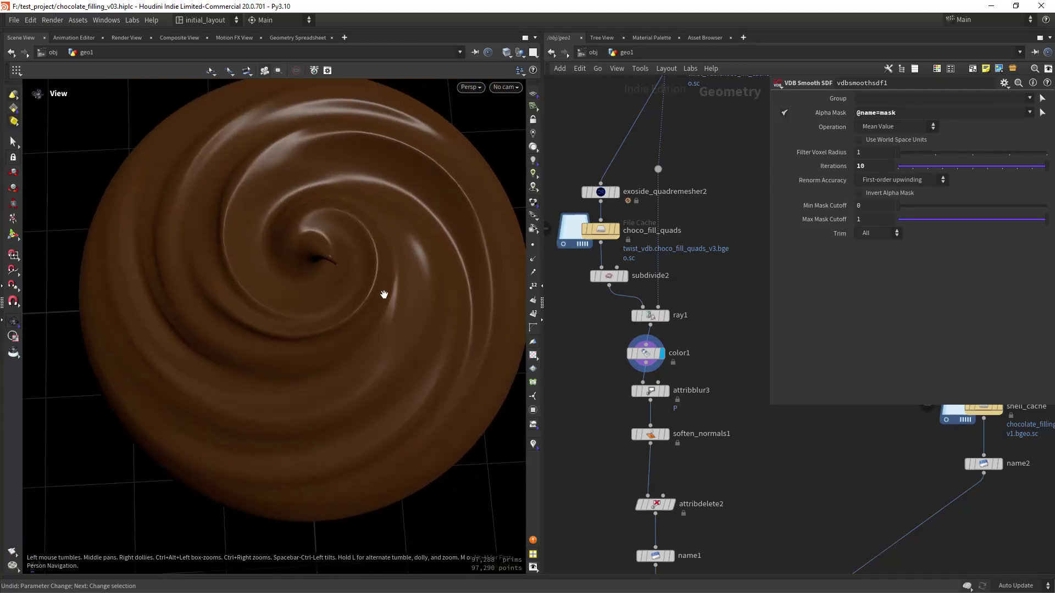
drag(384, 294, 363, 334)
scroll(708, 375, down, 1)
- Display attribblur3 and soften_normals1 in turn to inspect the smoothed filling swirls
middle_drag(709, 383, 708, 347)
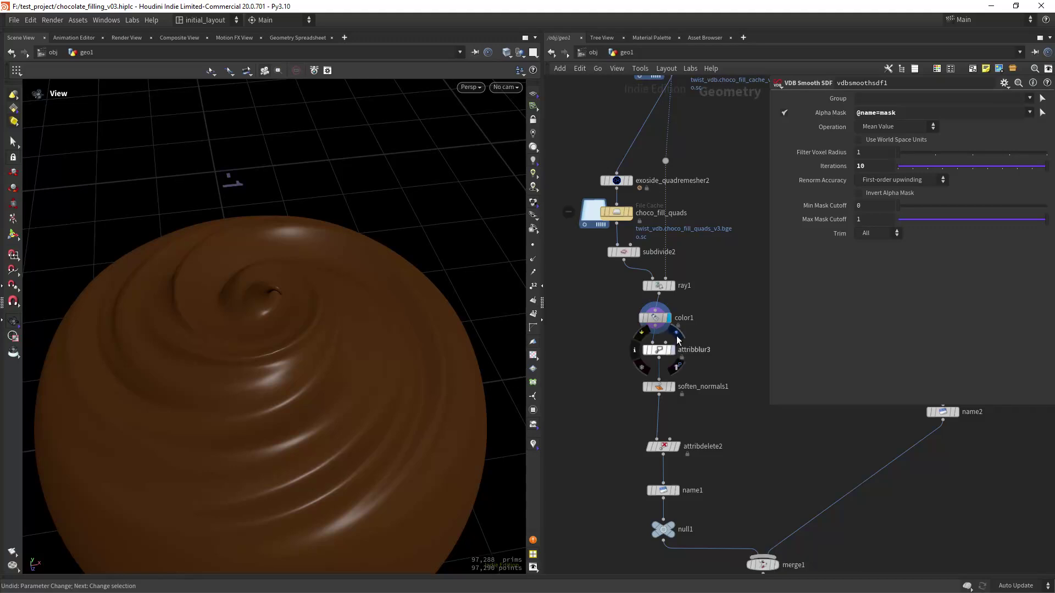
click(676, 334)
drag(326, 348, 519, 373)
middle_drag(708, 367, 703, 347)
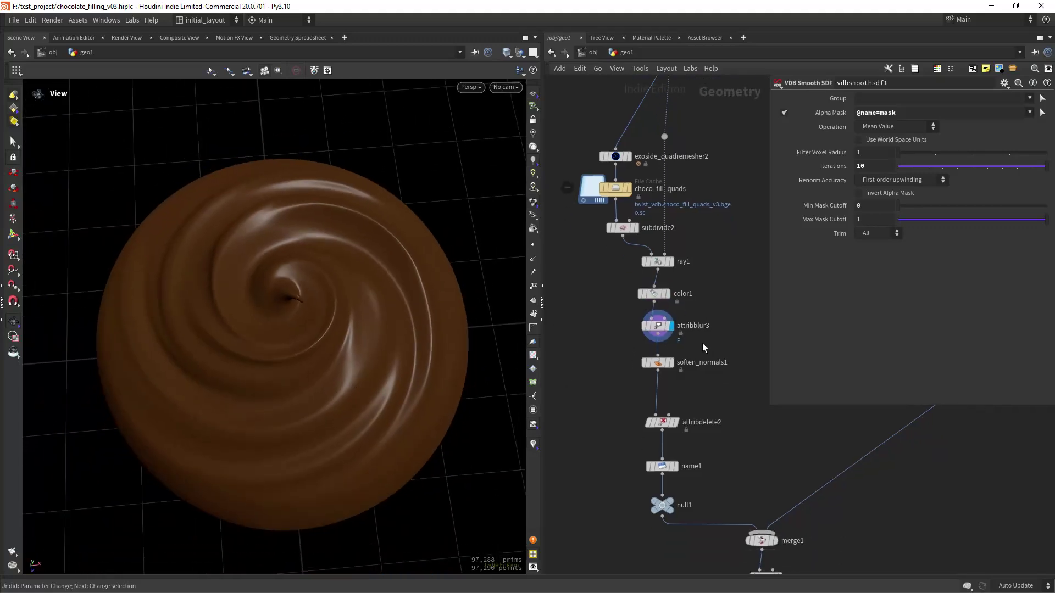
click(679, 348)
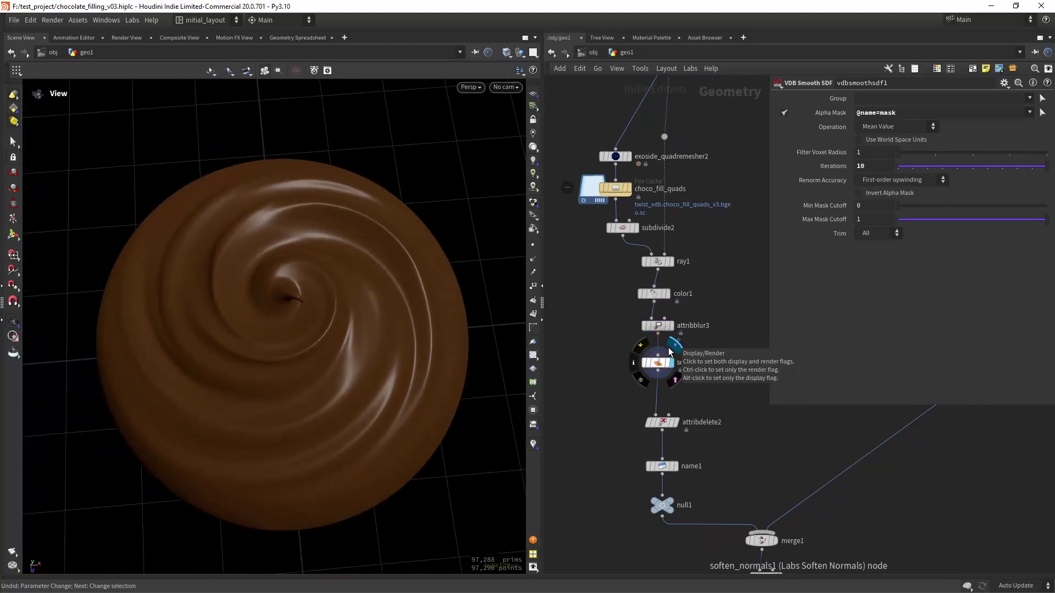
- Display name1 and null1 in turn to view the end of the filling branch
click(674, 465)
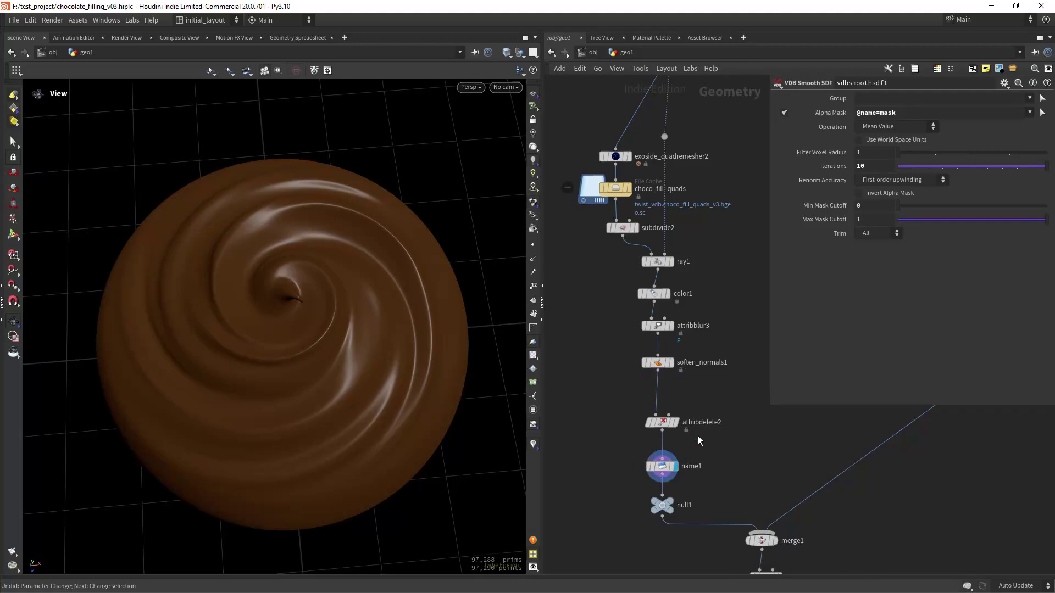
click(674, 510)
drag(434, 414, 473, 393)
- Examine the shell branch of the network from object_merge1 down to shell_cache
key(h)
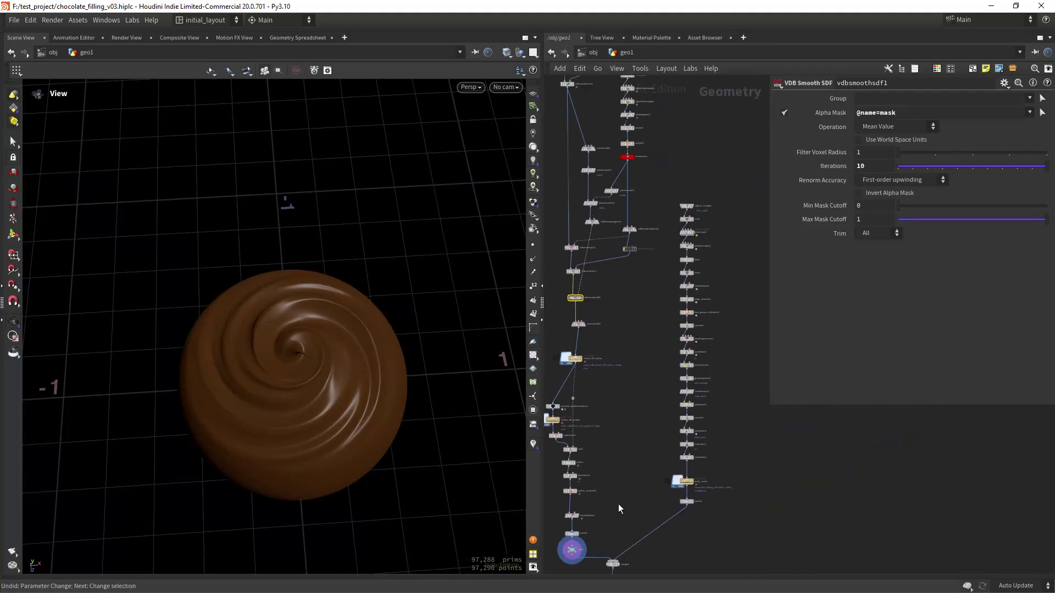
scroll(645, 409, down, 2)
middle_drag(704, 394, 685, 379)
scroll(688, 362, up, 5)
middle_drag(694, 308, 698, 470)
scroll(684, 270, up, 3)
middle_drag(659, 245, 691, 316)
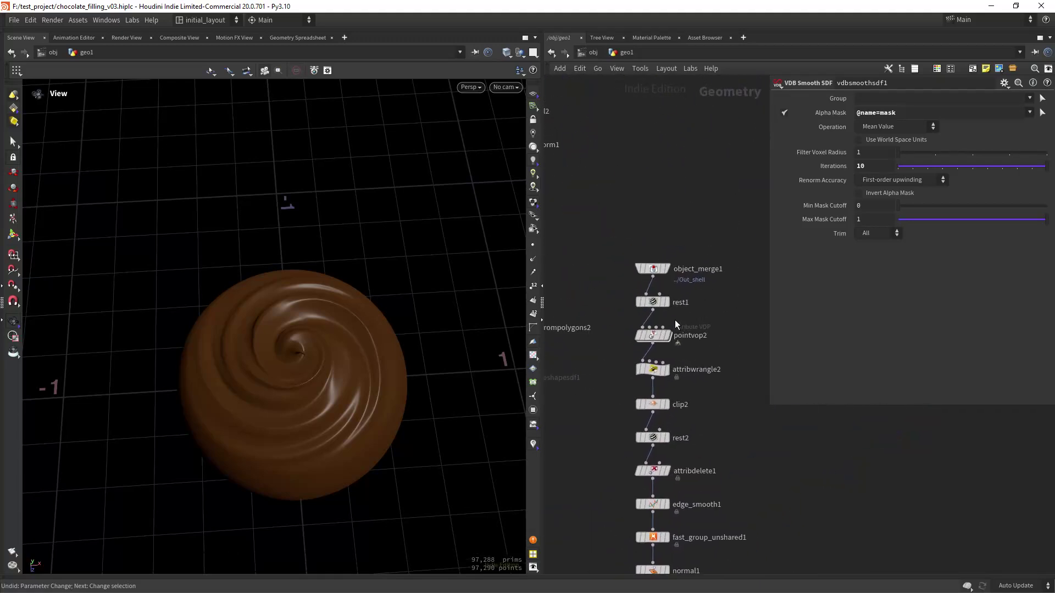
middle_drag(719, 494, 726, 133)
middle_drag(683, 547, 671, 248)
- Display the shell_cache file cache and inspect the hollow chocolate shell with its wavy rim
mouse_move(659, 316)
click(664, 289)
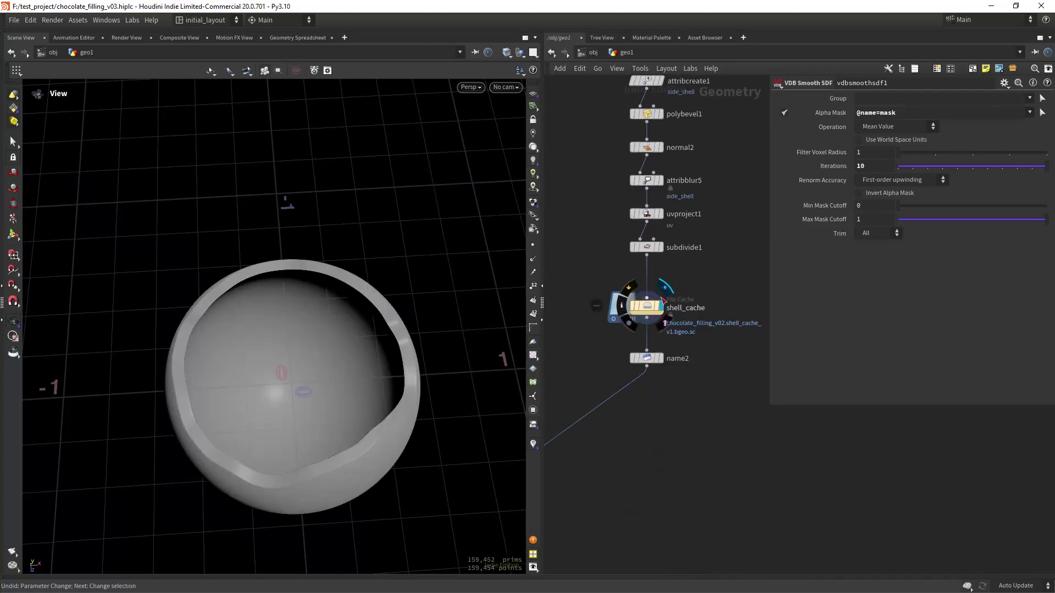
drag(315, 401, 417, 371)
scroll(368, 406, down, 5)
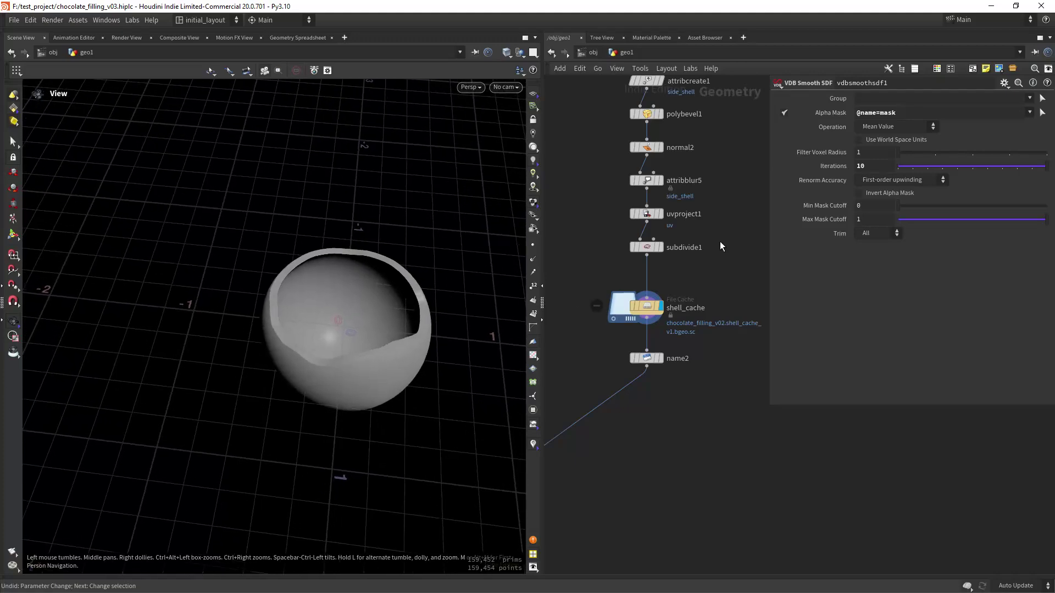
- Display attribblur5 and turn on the visualization of its side_shell attribute
scroll(704, 342, up, 3)
scroll(681, 306, up, 2)
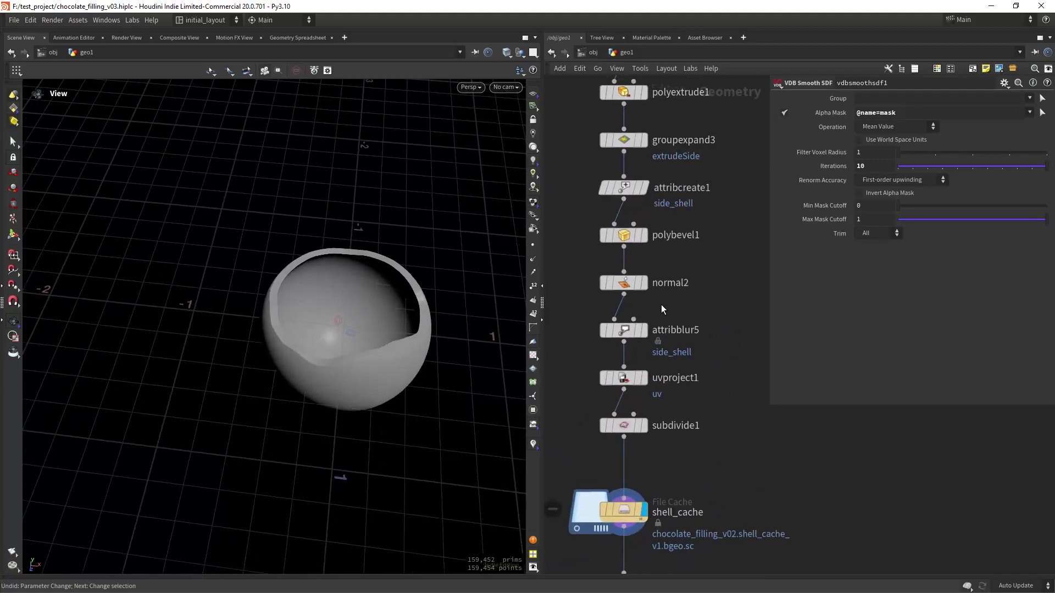
scroll(660, 310, up, 3)
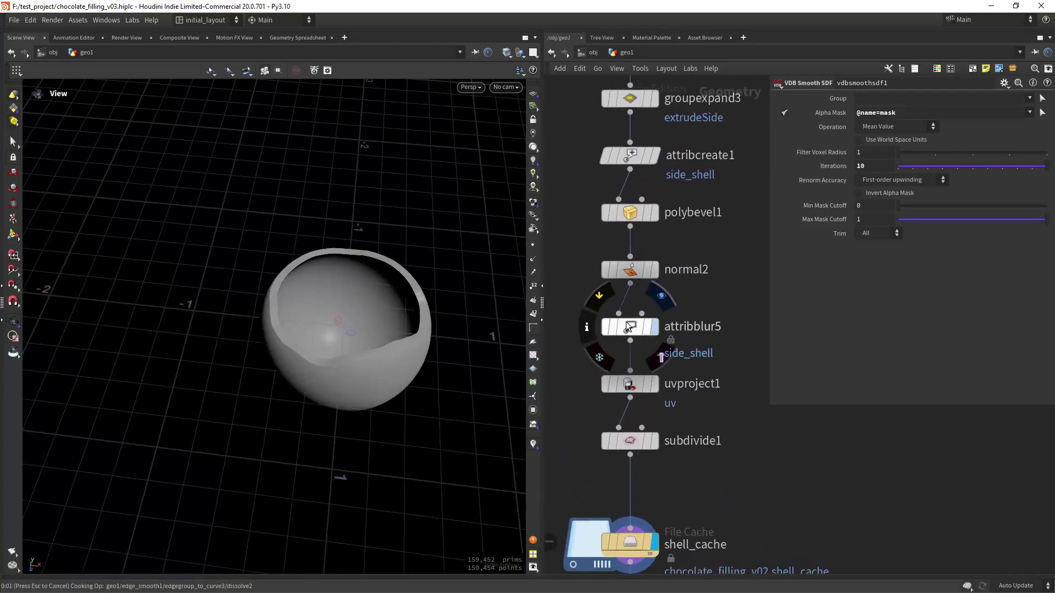
key(r)
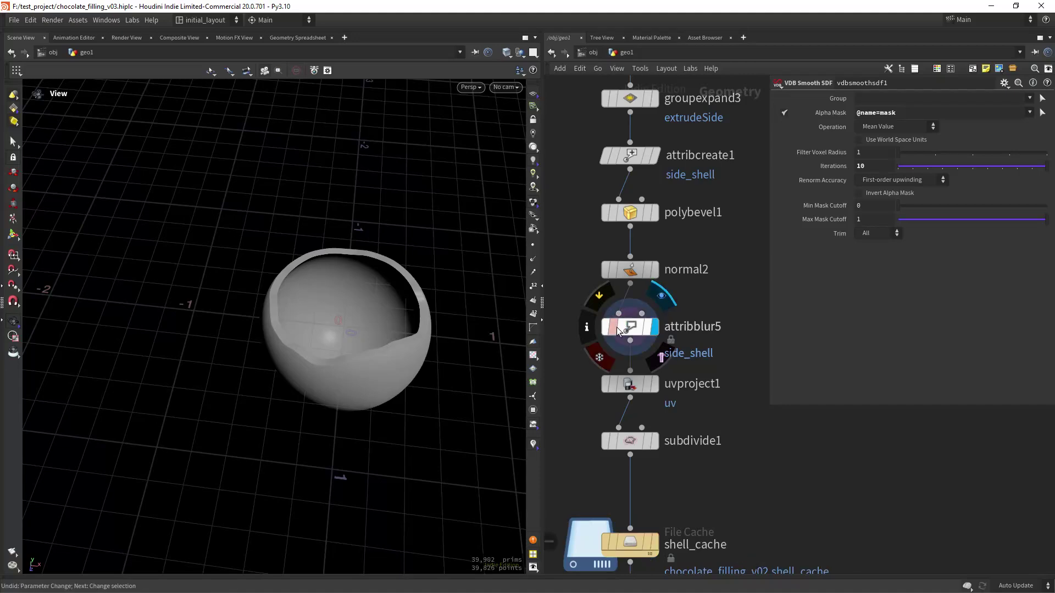
click(586, 326)
click(717, 256)
- Examine the blurred side_shell mask around the shell's rim
scroll(441, 291, up, 3)
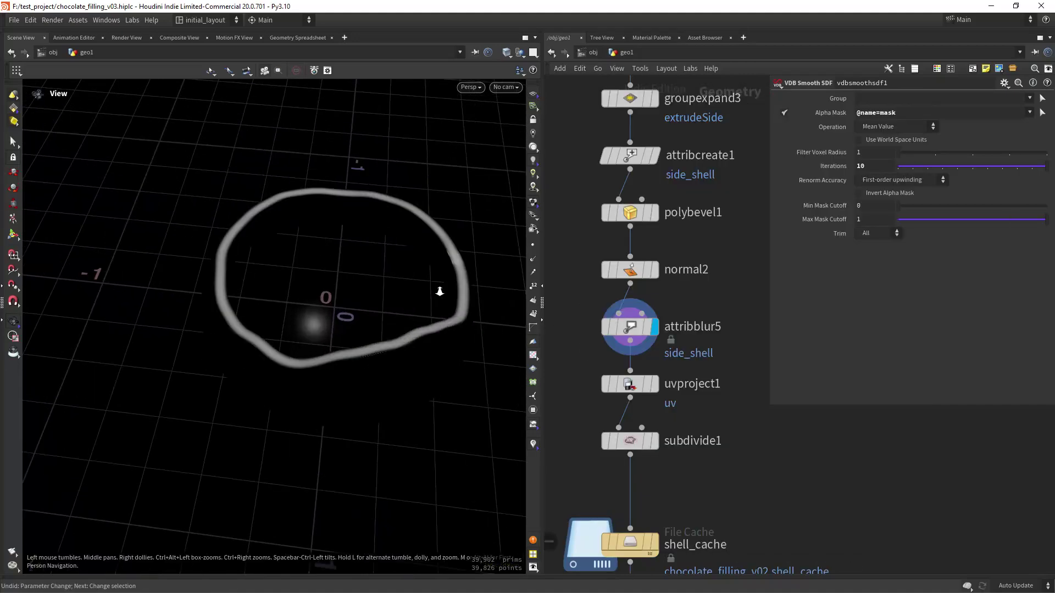
middle_drag(440, 291, 427, 320)
scroll(428, 320, up, 2)
drag(429, 319, 428, 359)
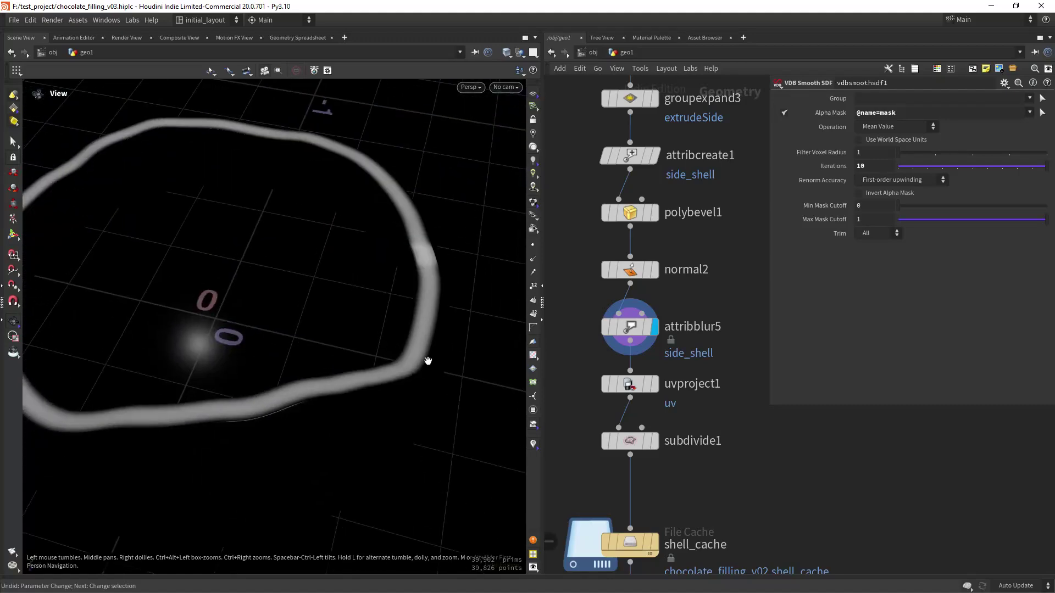
scroll(426, 359, down, 2)
- Display uvproject1, show its Polar projection parameters and turn on the UV checker texture in the viewport
mouse_move(631, 395)
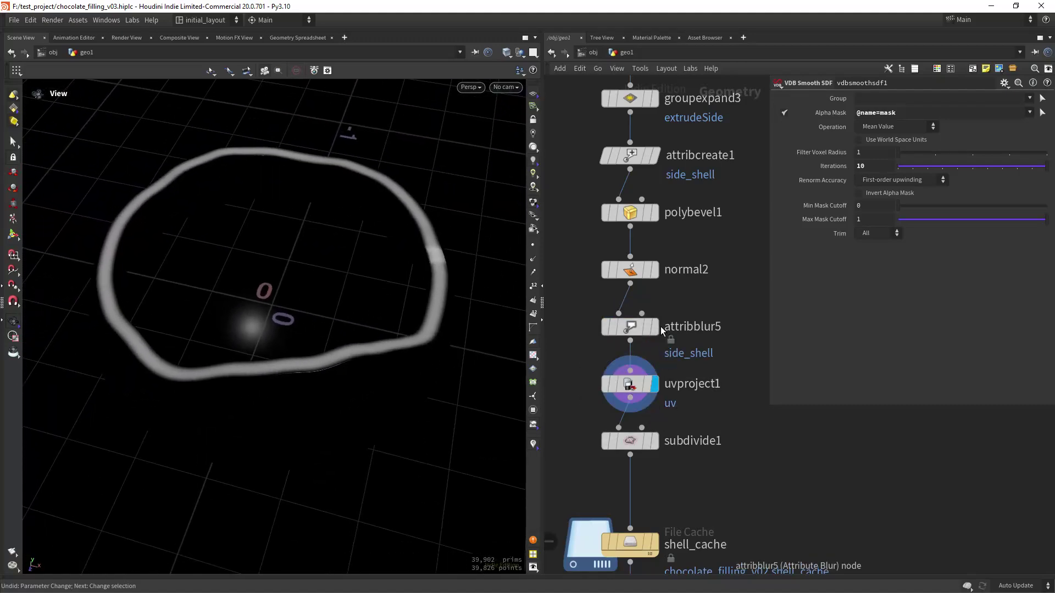
click(628, 386)
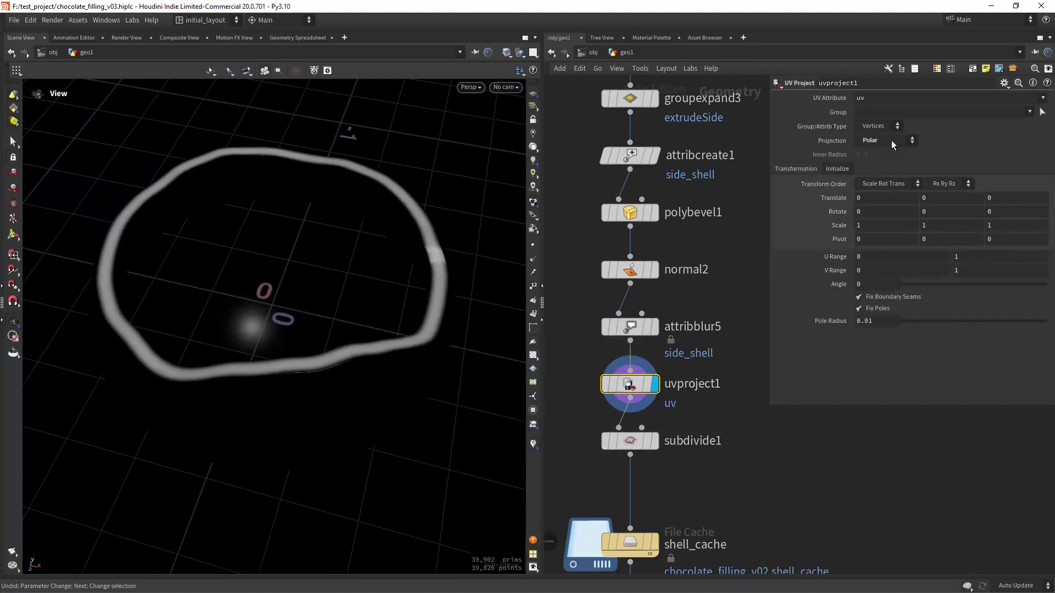
click(533, 355)
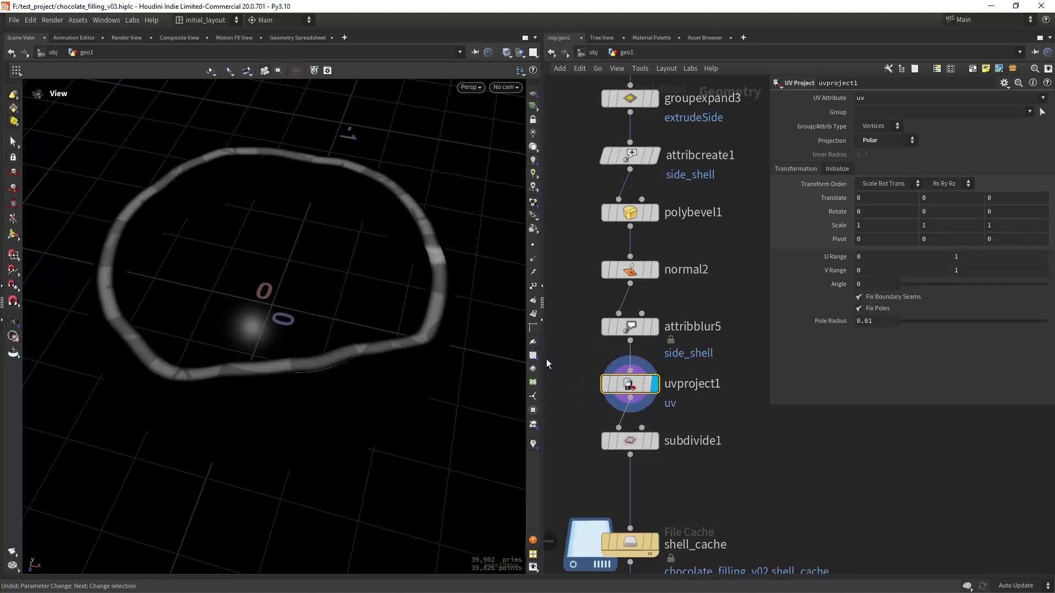
- Turn off the side_shell attribute visualization of attribblur5 and view the checker-textured shell
mouse_move(642, 332)
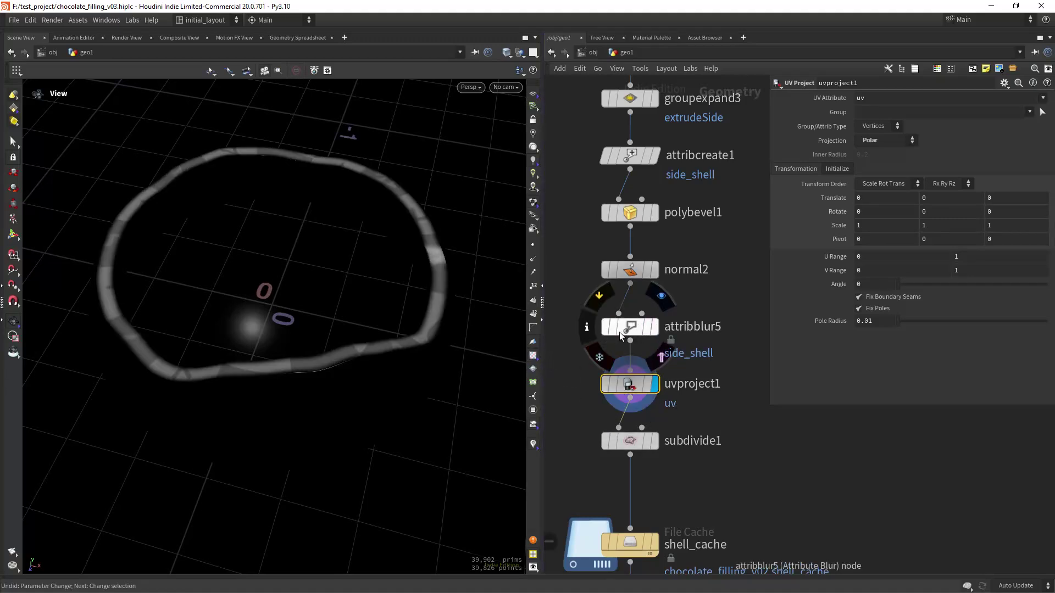
click(586, 326)
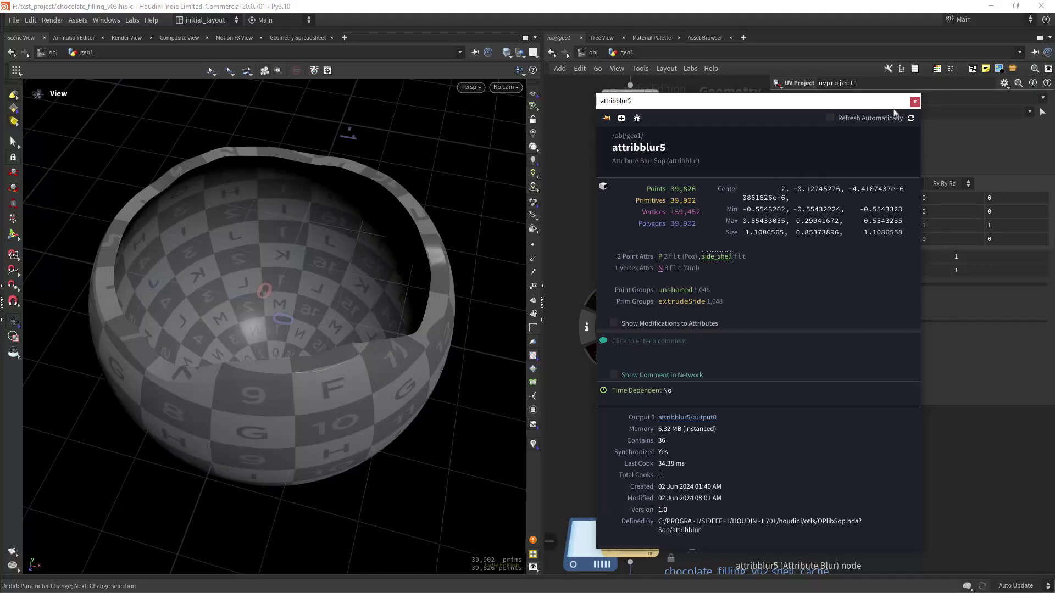
click(915, 101)
drag(412, 377, 412, 352)
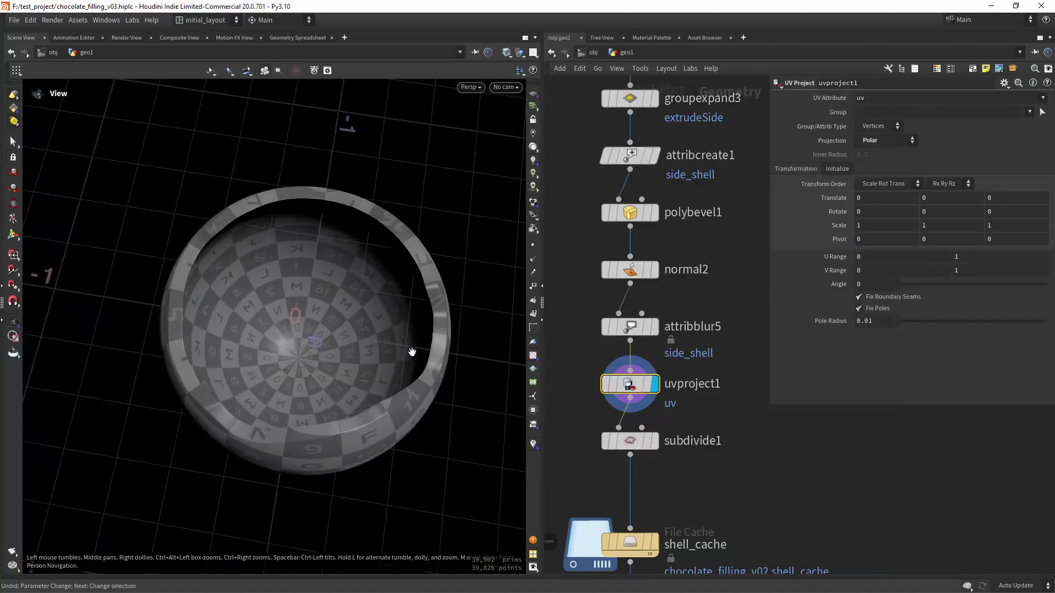
- Switch to the UV view and examine the shell's UV layout along its wavy edge
key(space+5)
right_drag(443, 341, 391, 379)
middle_drag(461, 271, 431, 291)
right_drag(370, 282, 461, 265)
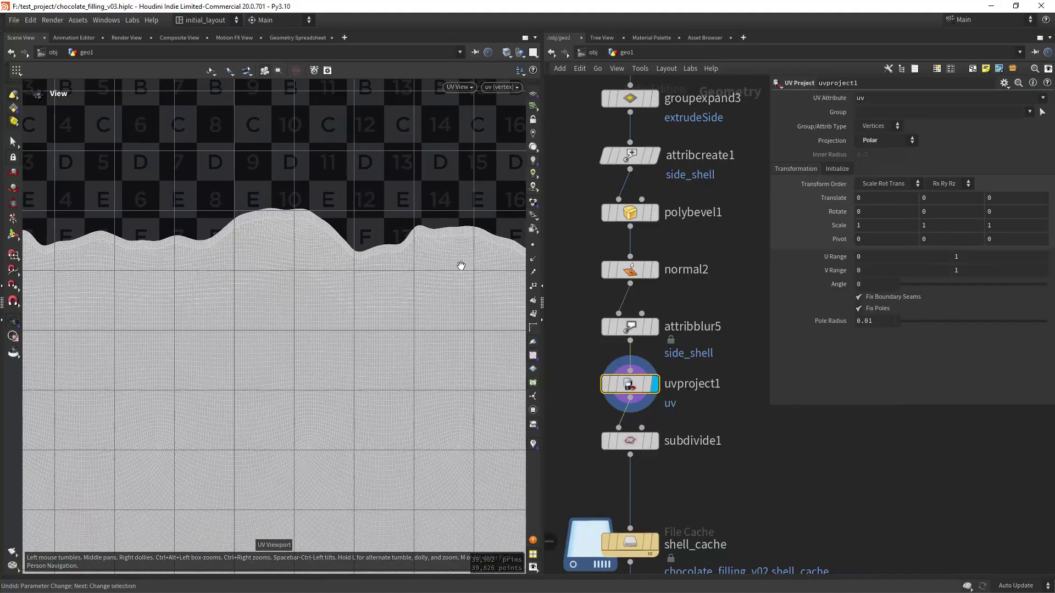
scroll(461, 266, up, 6)
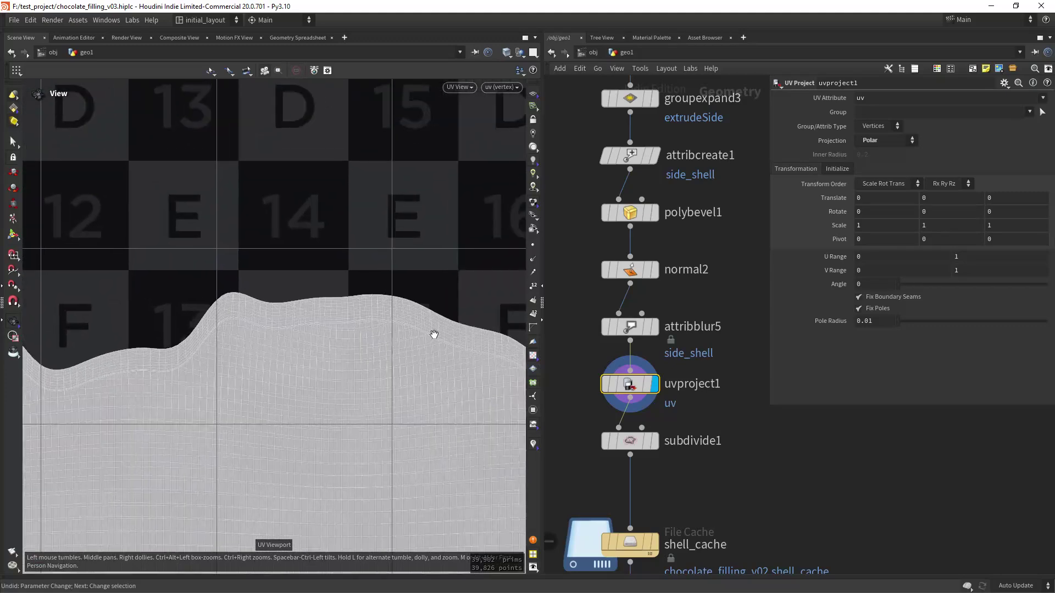
right_drag(434, 335, 337, 404)
- Return to the perspective view and examine how the checker texture runs across the shell's rim and interior
key(space+1)
drag(413, 346, 406, 360)
right_drag(424, 350, 443, 321)
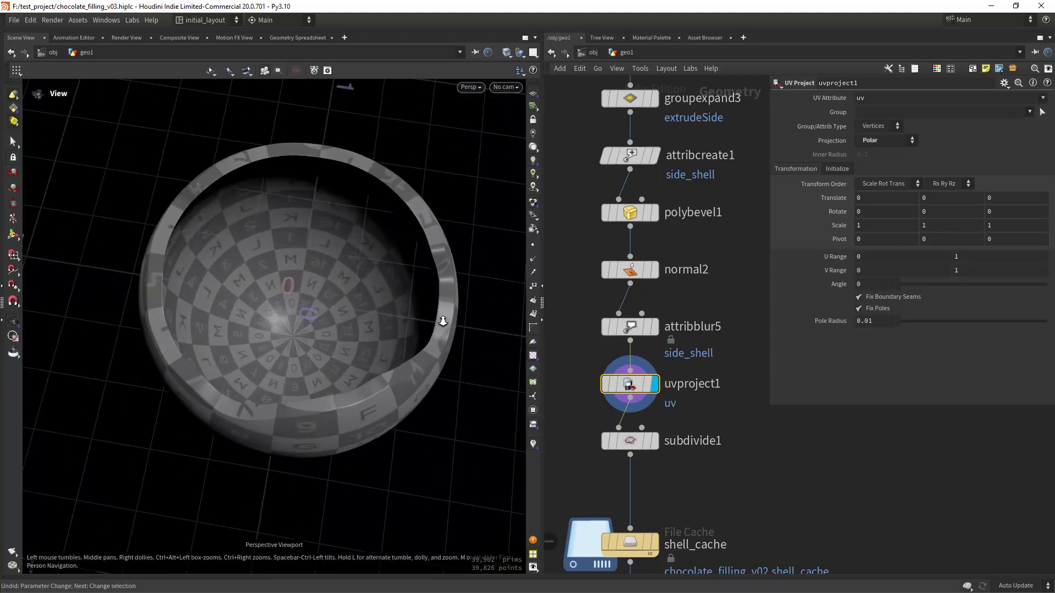
drag(443, 321, 412, 330)
scroll(441, 342, up, 3)
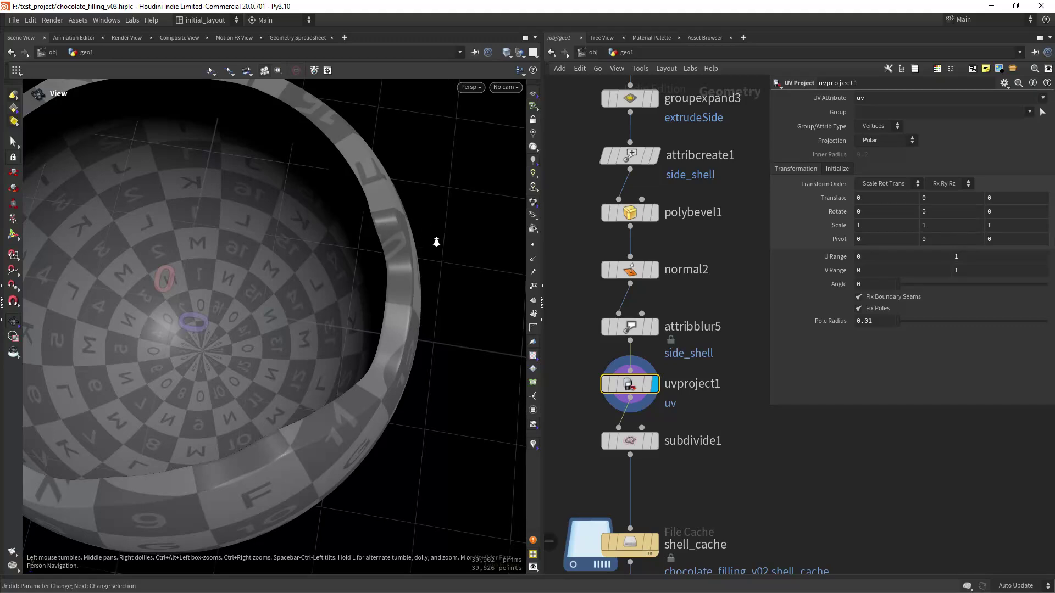
scroll(436, 308, down, 4)
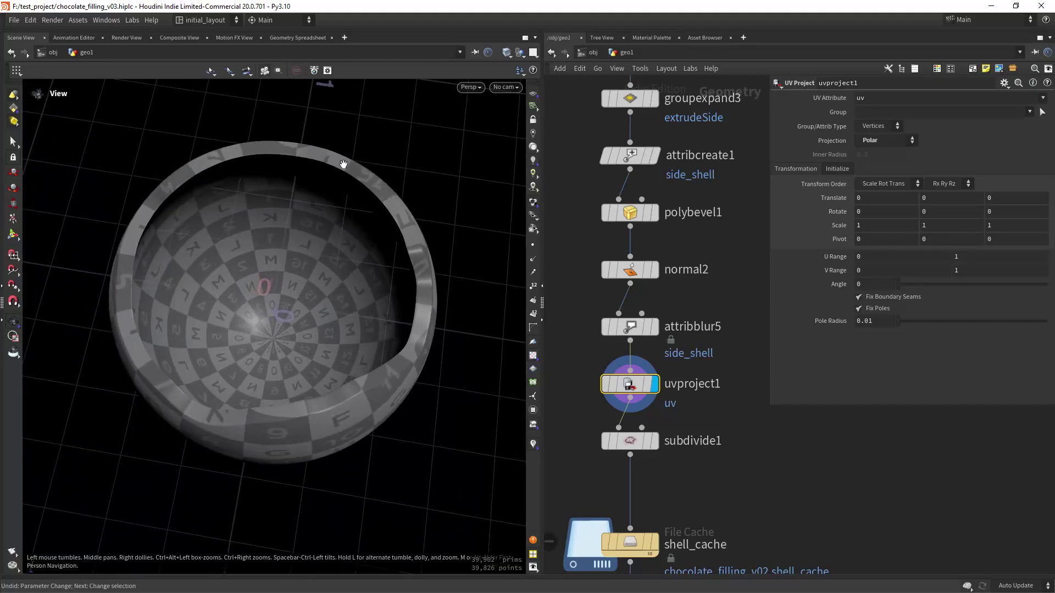
right_drag(483, 308, 476, 335)
- Display the shell_cache file cache to view the subdivided shell with its UVs
middle_drag(703, 440, 711, 349)
right_drag(711, 350, 691, 418)
middle_drag(690, 418, 687, 383)
click(679, 363)
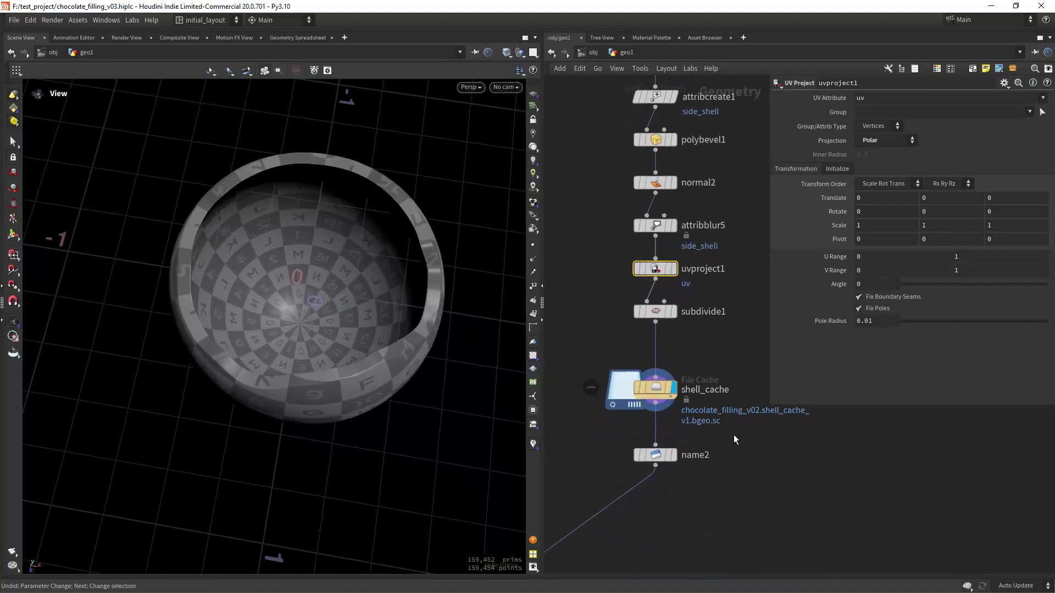
- Display the OUT null with the merged shell and filling, and save the scene file
right_drag(735, 439, 697, 511)
middle_drag(696, 511, 697, 492)
scroll(697, 472, down, 3)
scroll(660, 434, up, 4)
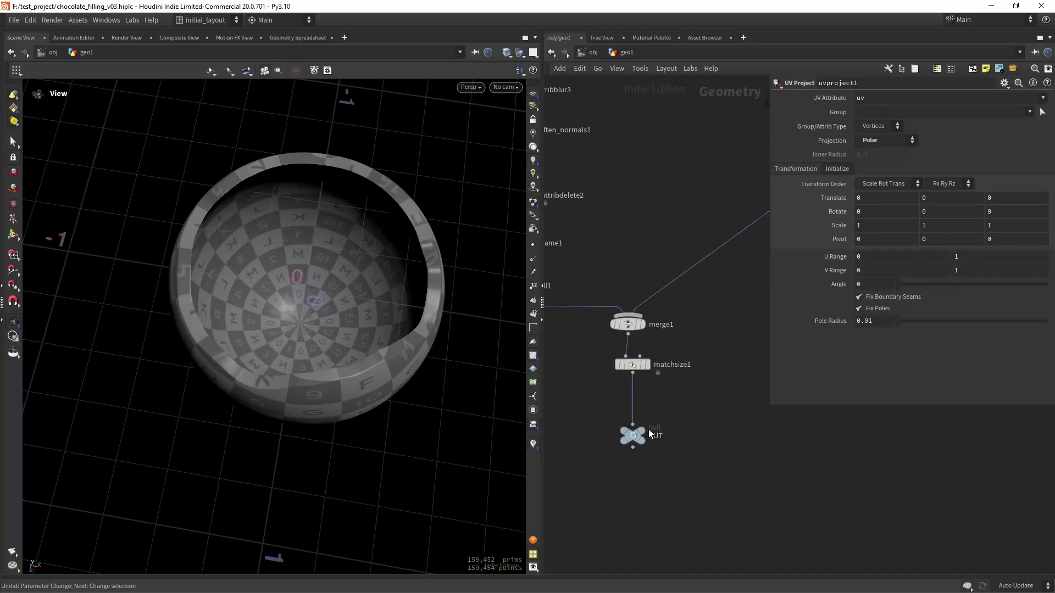
click(647, 429)
drag(404, 276, 361, 311)
key(ctrl+s)
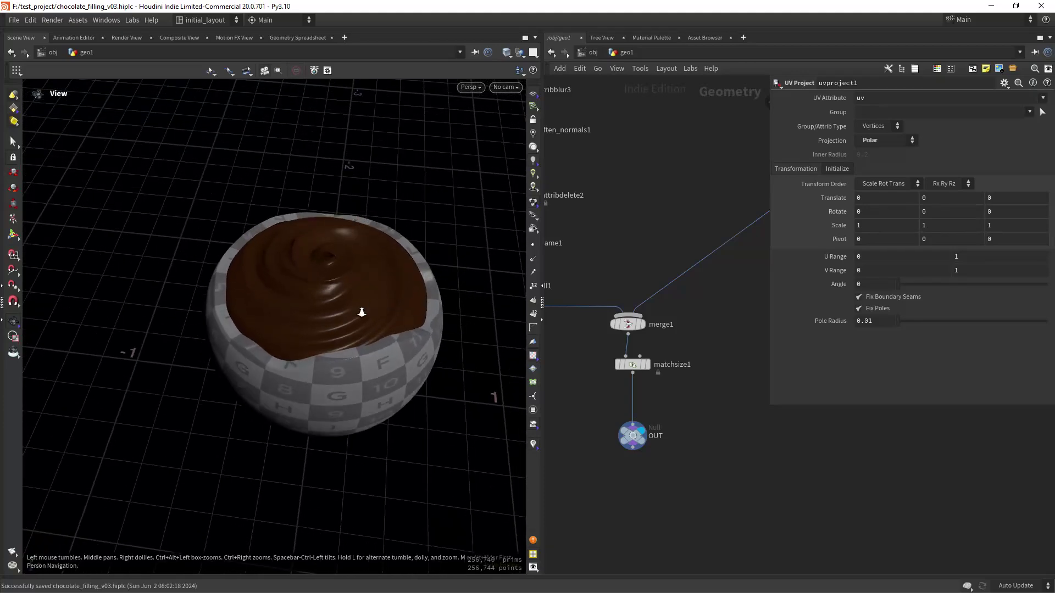
scroll(366, 319, up, 2)
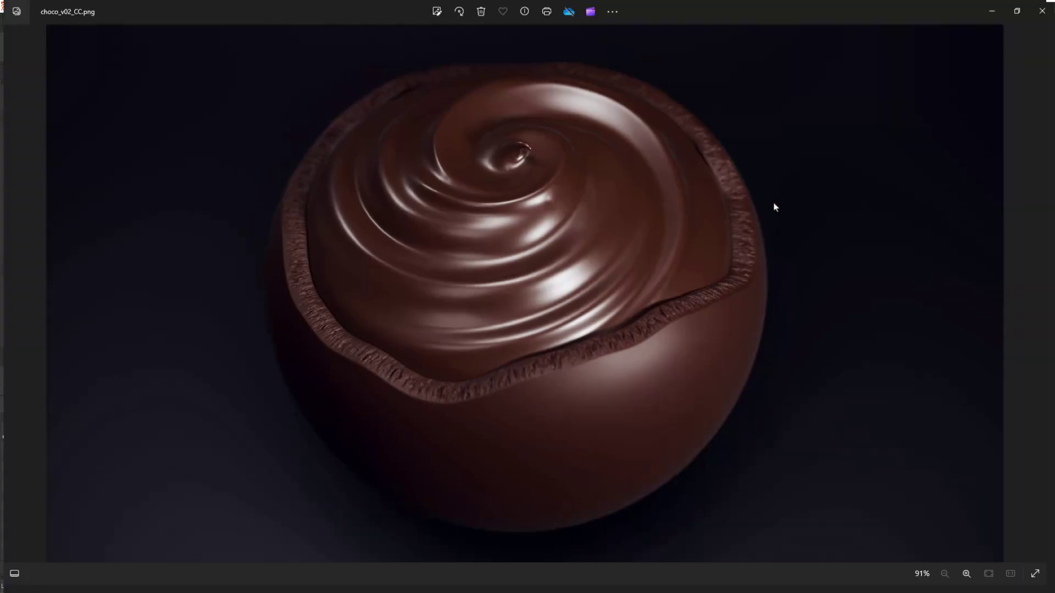
- Minimize the choco_v02_CC.png render to return to the Solaris stage in Houdini
click(992, 15)
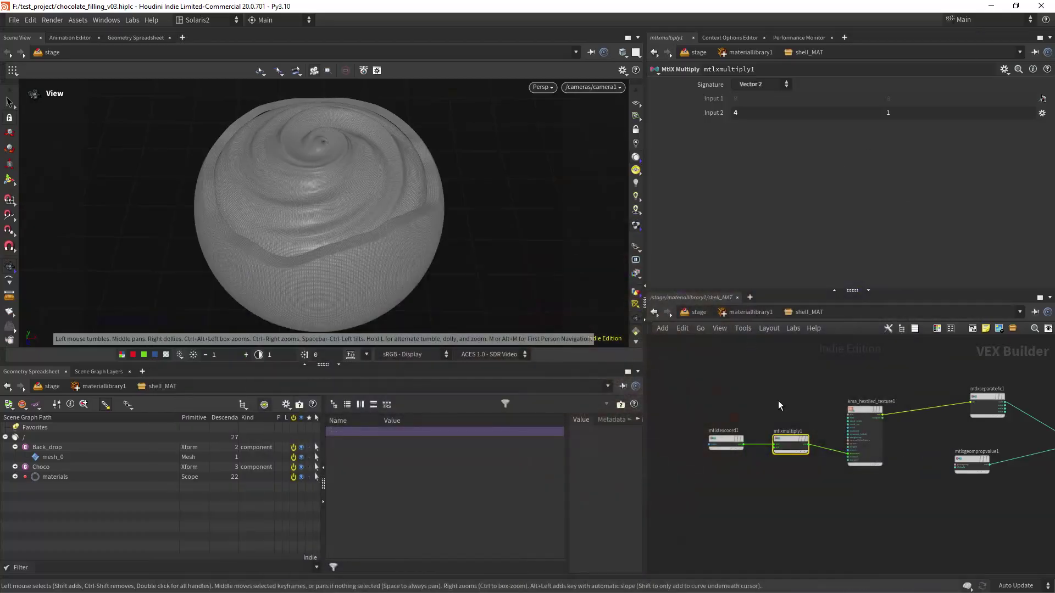
- Select the kma_hextiled_texture1 node and review its displacement file, size, rotation and blending parameters
scroll(778, 400, up, 5)
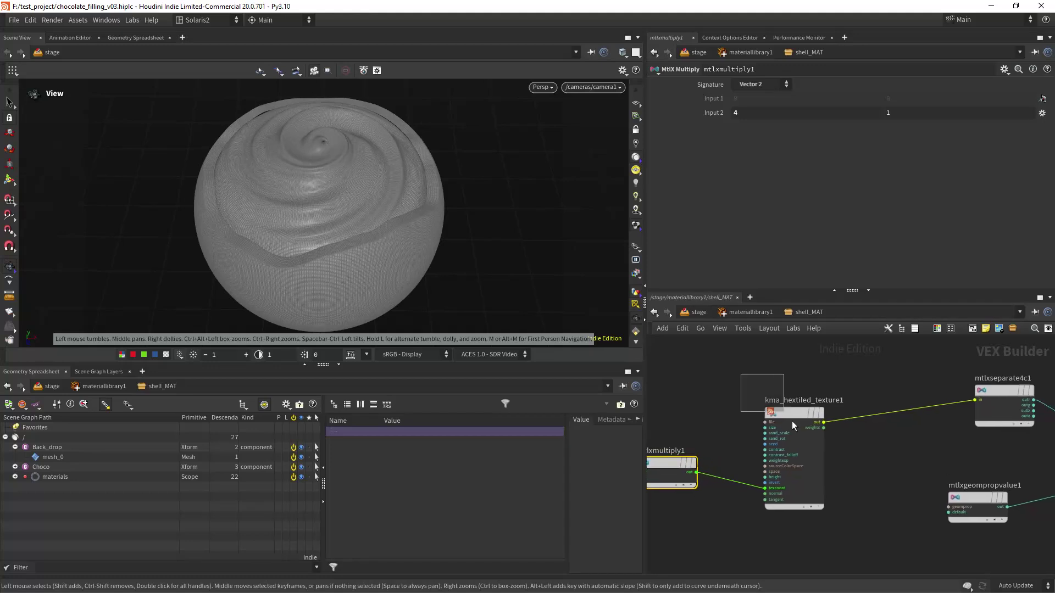
drag(792, 421, 854, 554)
scroll(849, 460, up, 3)
drag(726, 360, 892, 491)
scroll(873, 484, down, 2)
drag(806, 436, 893, 575)
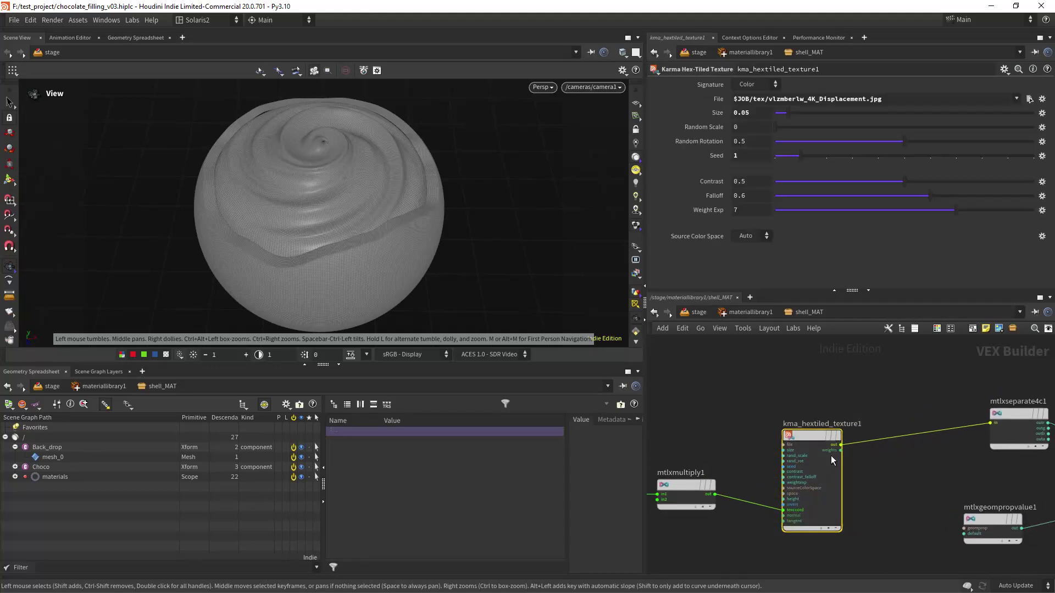
middle_drag(733, 401, 775, 395)
scroll(774, 397, down, 2)
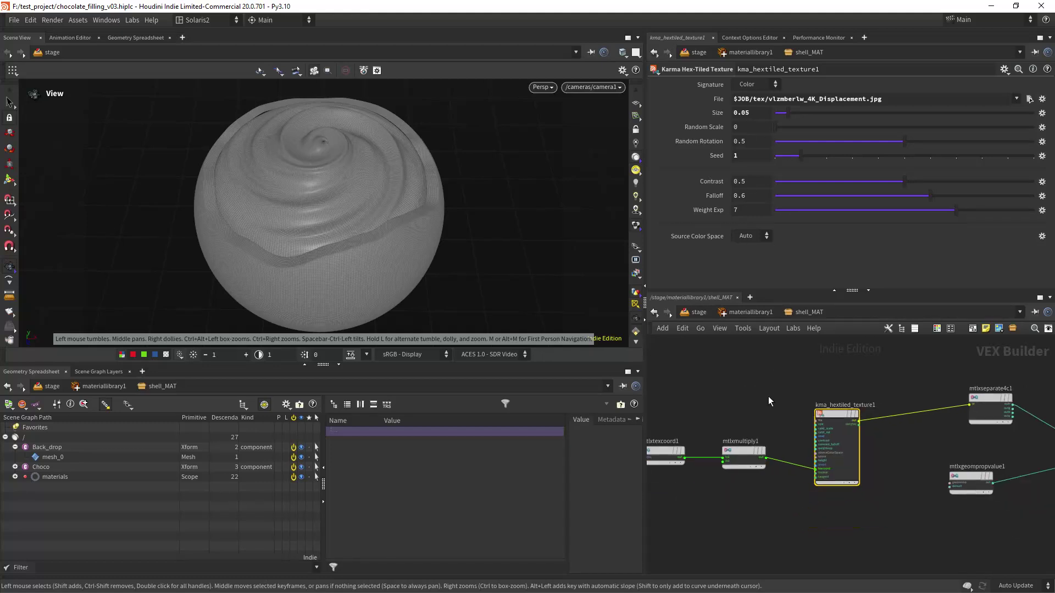
- Review the texture coordinate node and the Input 2 vector of the mtlxmultiply1 node feeding the hex-tiled texture
middle_drag(691, 426, 744, 393)
scroll(731, 401, up, 3)
drag(722, 371, 737, 486)
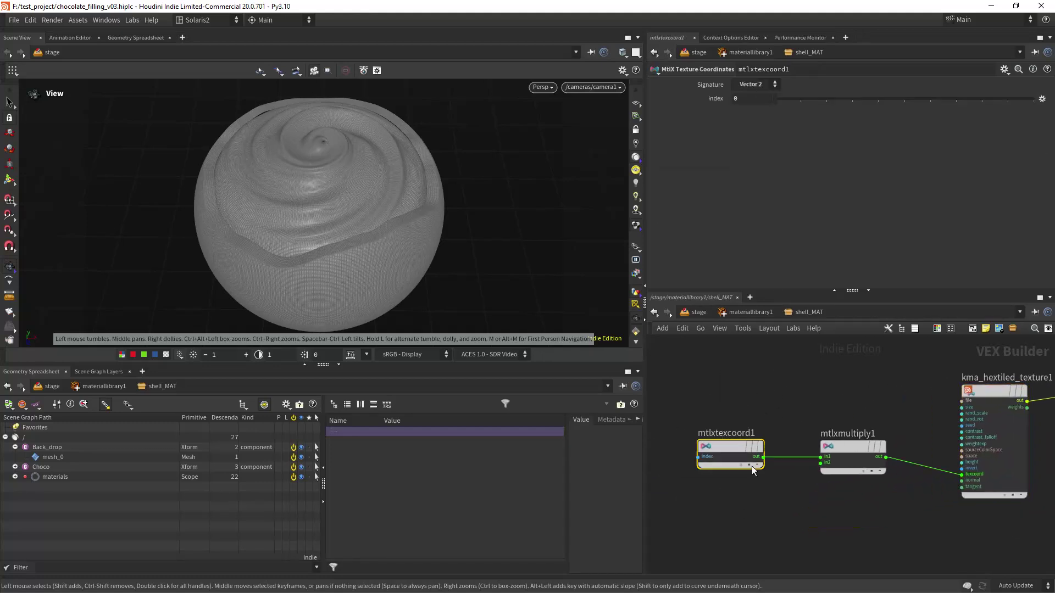
scroll(756, 391, up, 2)
middle_drag(856, 416, 791, 393)
drag(797, 381, 819, 512)
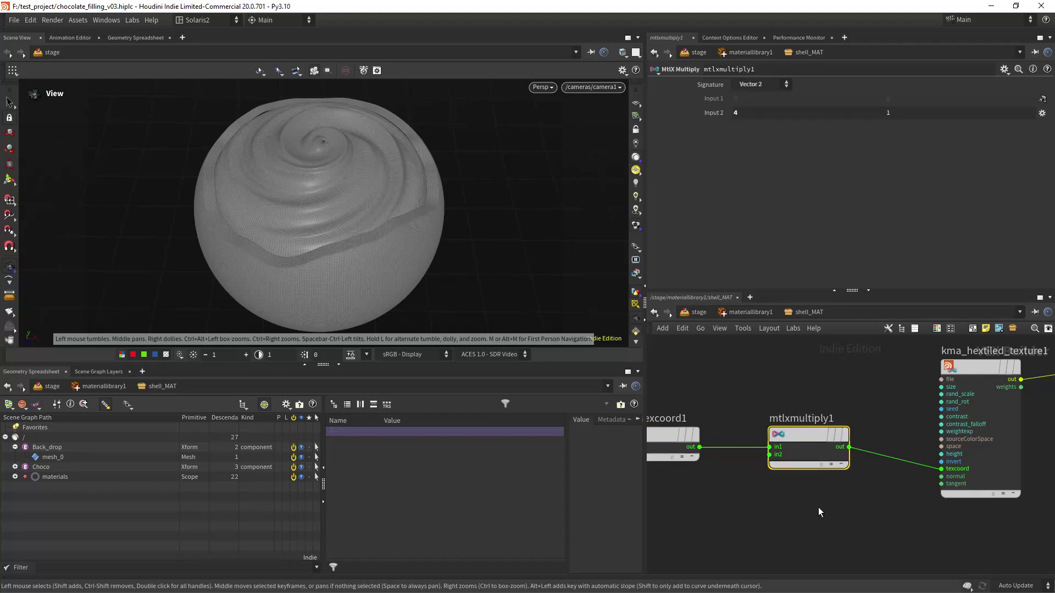
click(749, 113)
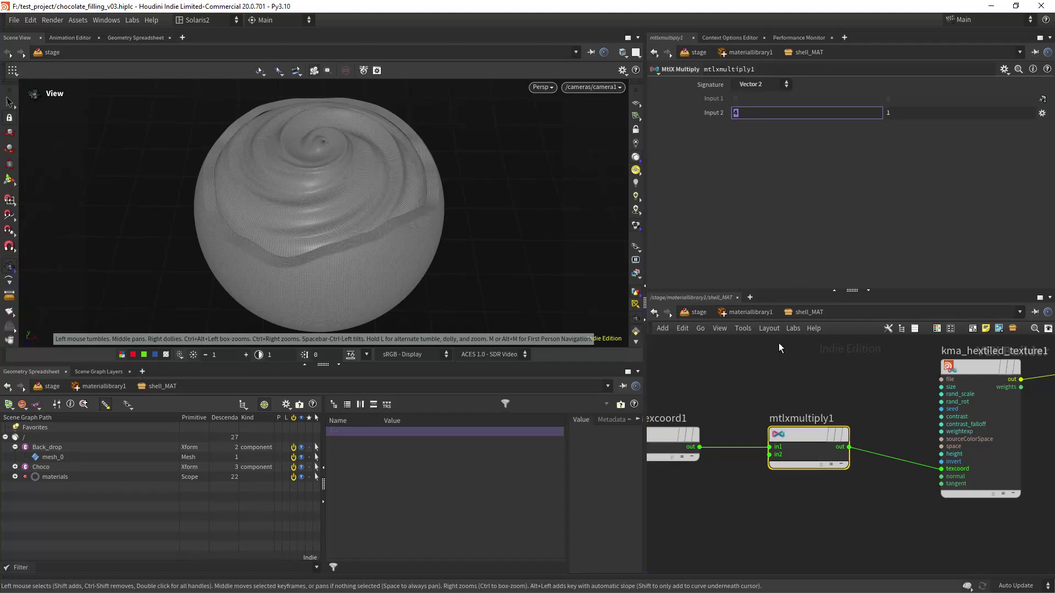
- Trace the shell material's displacement branch and reopen the hex-tiled texture node's parameters
scroll(797, 345, down, 5)
middle_drag(829, 355, 710, 405)
scroll(740, 406, down, 2)
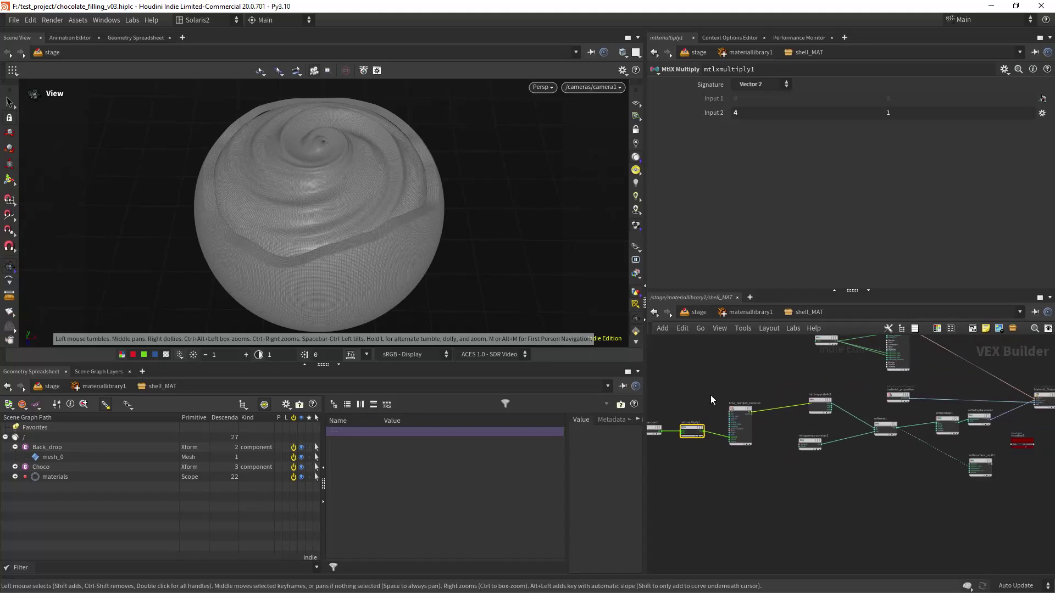
scroll(711, 400, up, 5)
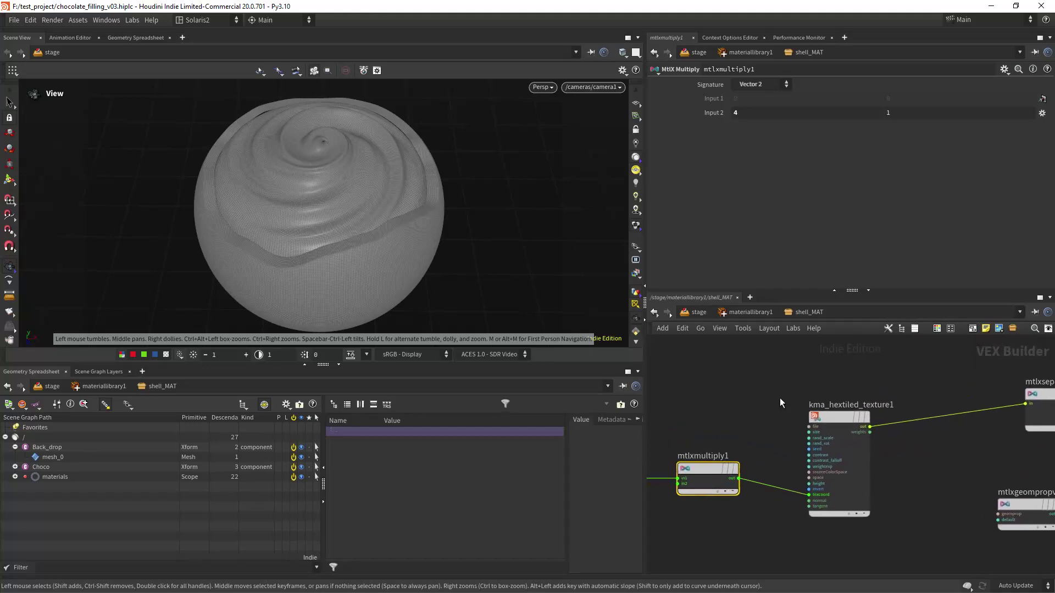
middle_drag(780, 398, 720, 374)
drag(721, 362, 849, 520)
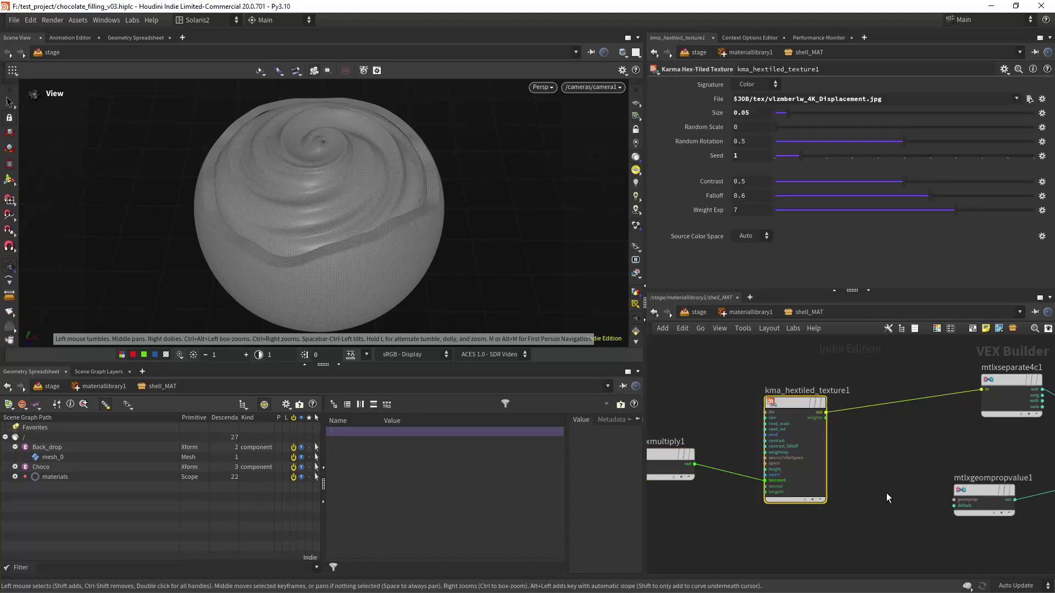
- Review the geometry property node's side_shell attribute and the output range of the mtlxremap1 node
scroll(904, 473, down, 3)
middle_drag(904, 474, 713, 487)
middle_drag(864, 531, 796, 499)
scroll(804, 497, up, 2)
drag(769, 523, 728, 479)
middle_drag(828, 509, 770, 513)
scroll(804, 521, down, 2)
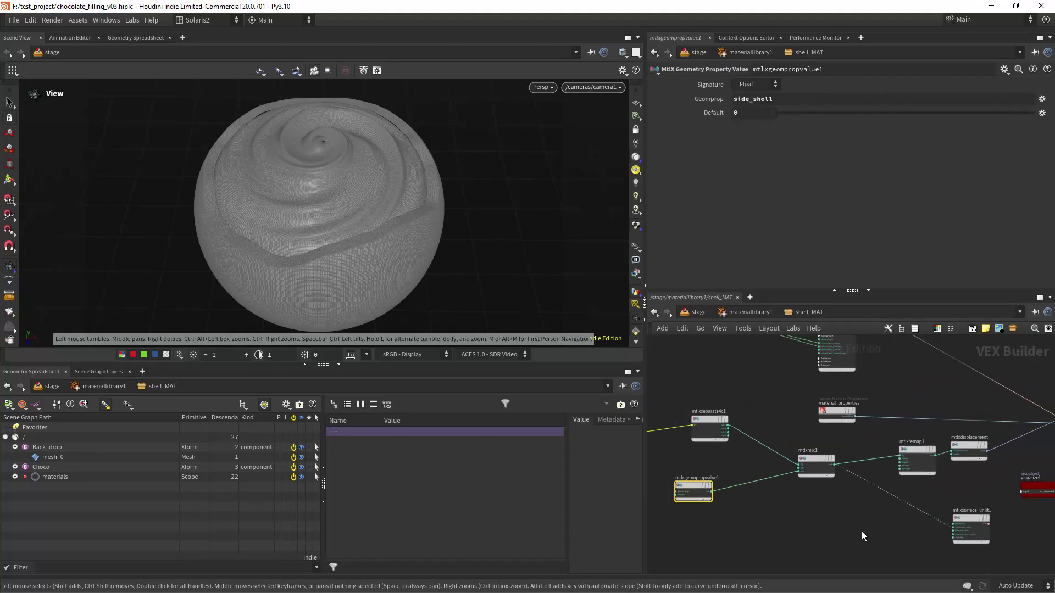
middle_drag(888, 533, 759, 544)
scroll(785, 524, up, 2)
drag(774, 471, 737, 452)
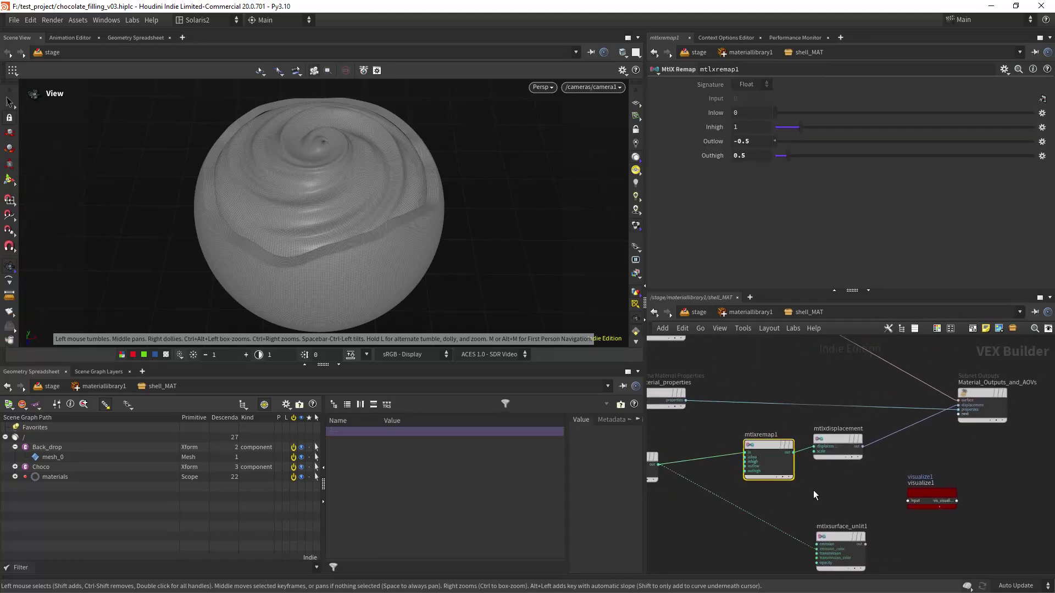
- Go back to the hex-tiled texture node and check its displacement file and size settings again
middle_drag(825, 493, 870, 480)
middle_drag(715, 508, 948, 544)
middle_drag(745, 487, 916, 504)
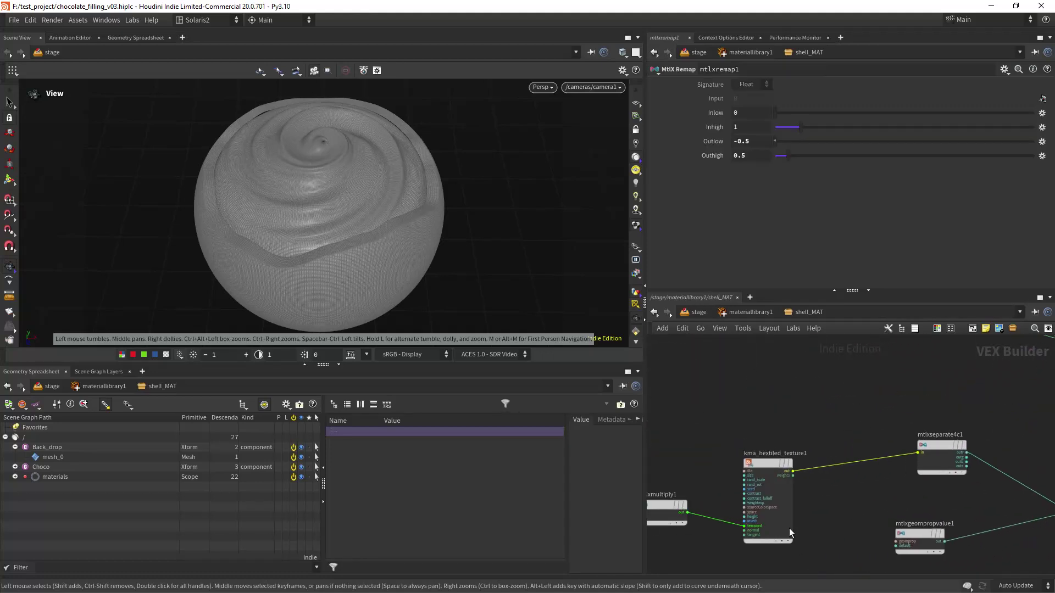
click(790, 535)
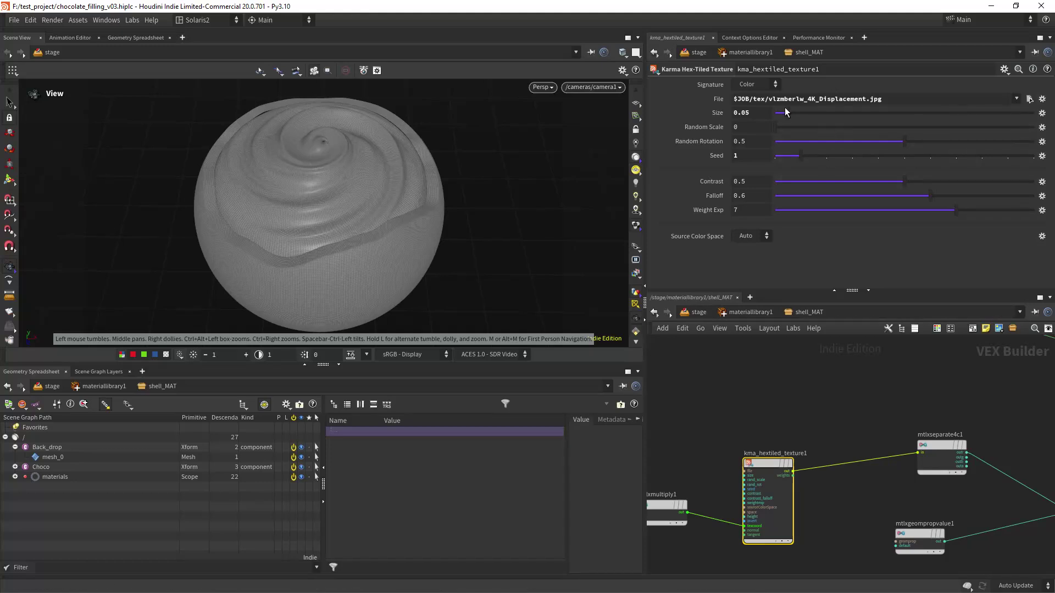
scroll(864, 385, down, 2)
middle_drag(955, 375, 774, 392)
scroll(800, 412, down, 3)
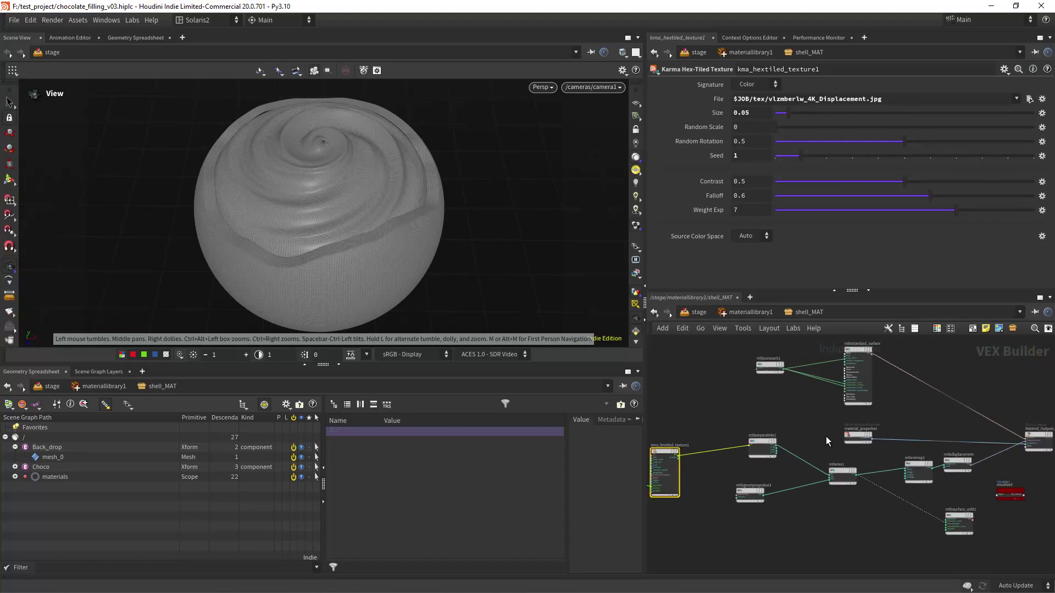
- Check the Outlow and Outhigh settings of the mtlxremap1 node ahead of the displacement node
middle_drag(947, 490, 790, 476)
scroll(830, 446, up, 6)
scroll(818, 449, up, 1)
click(731, 440)
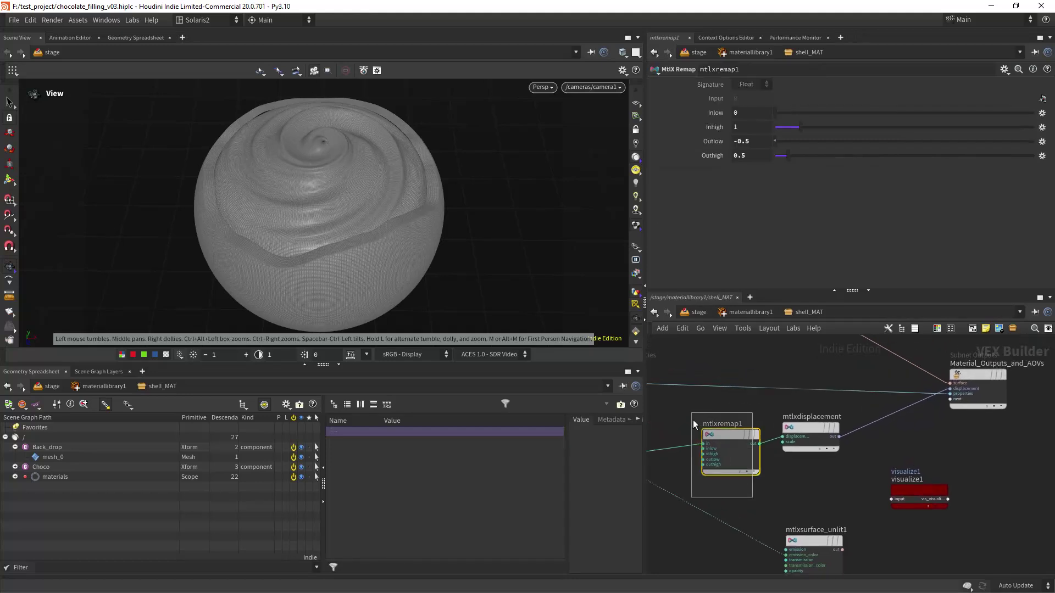
scroll(856, 485, down, 1)
scroll(856, 485, down, 2)
middle_drag(856, 485, 816, 507)
scroll(802, 514, up, 4)
scroll(724, 417, down, 3)
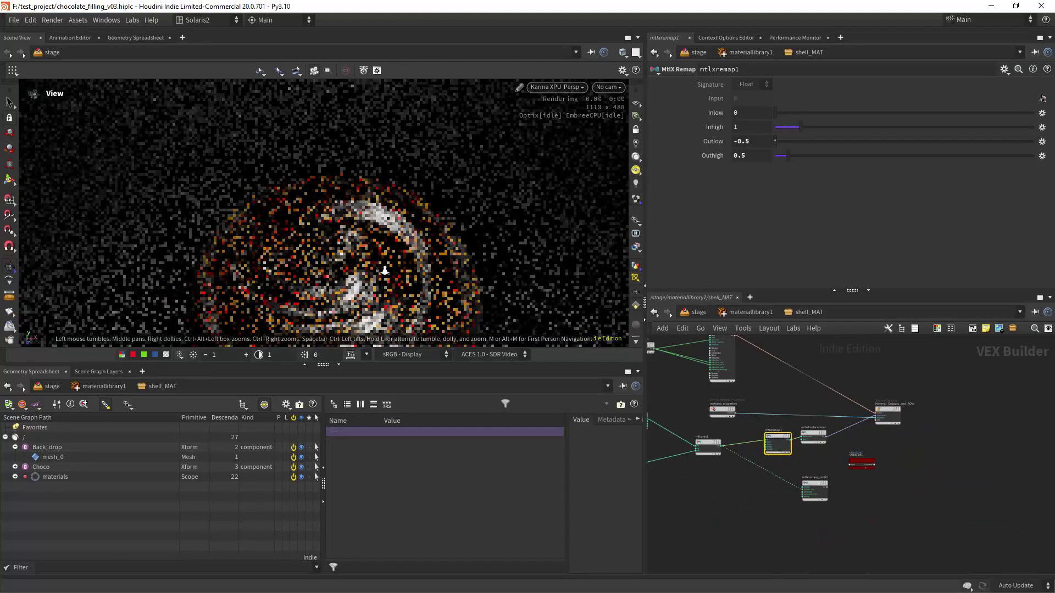
- Zoom in on the shell's rim in the Karma XPU preview to examine its displacement detail
right_drag(385, 271, 385, 258)
middle_drag(385, 258, 385, 200)
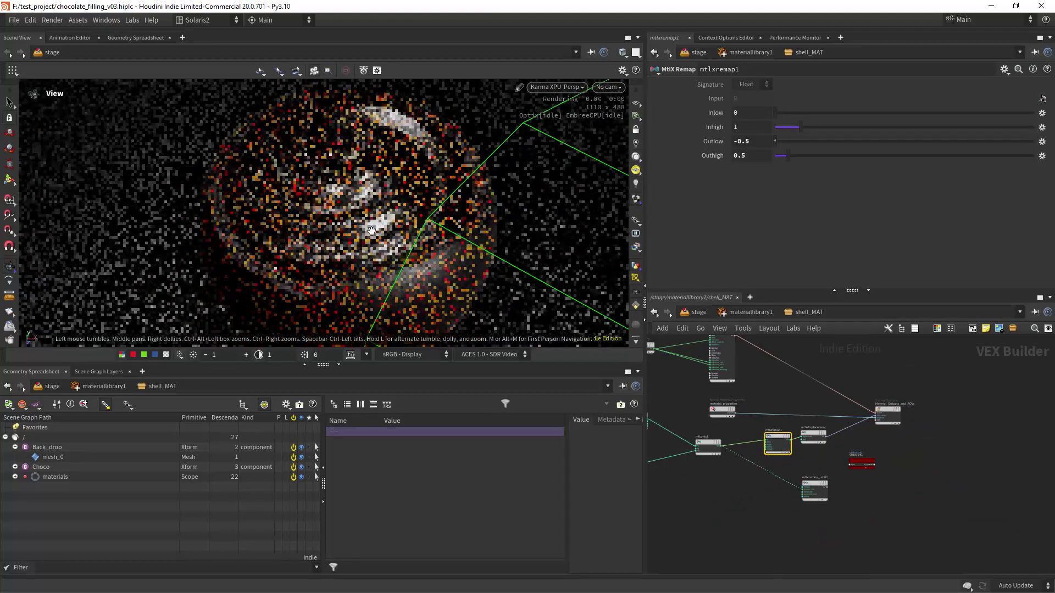
right_drag(384, 201, 385, 273)
middle_drag(385, 274, 363, 248)
right_drag(362, 249, 397, 231)
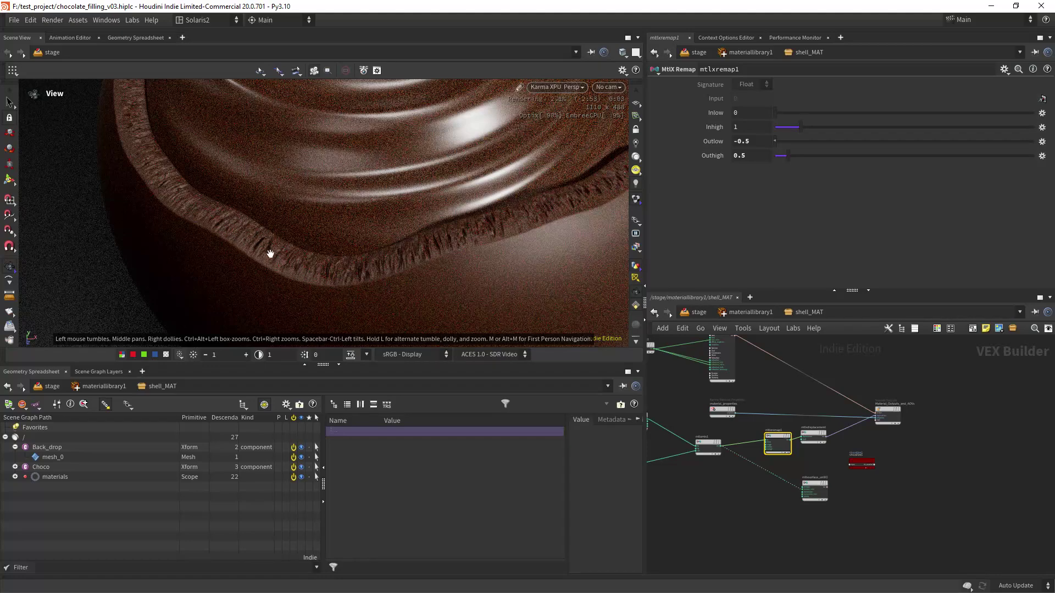
- Connect mtlxsurface_unlit1 to the surface input of Material_Outputs_and_AOVs and cut the wire from mtlxremap1 to mtlxdisplacement
middle_drag(762, 373, 914, 419)
middle_drag(741, 426, 670, 371)
scroll(781, 419, up, 3)
middle_drag(885, 421, 771, 398)
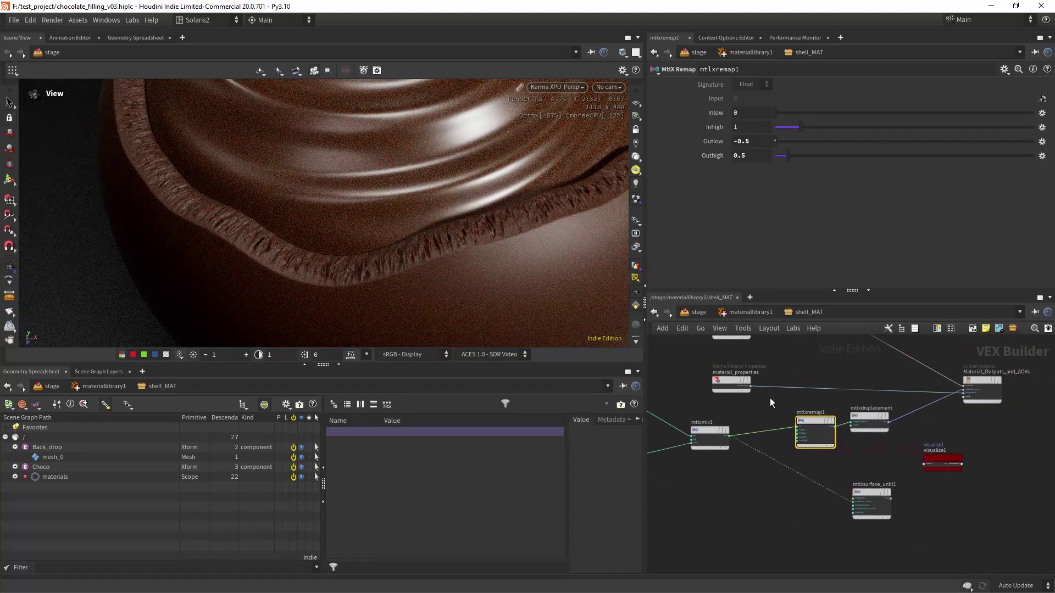
scroll(876, 463, up, 1)
middle_drag(881, 453, 822, 515)
scroll(895, 483, down, 1)
middle_drag(900, 486, 879, 447)
scroll(833, 519, up, 3)
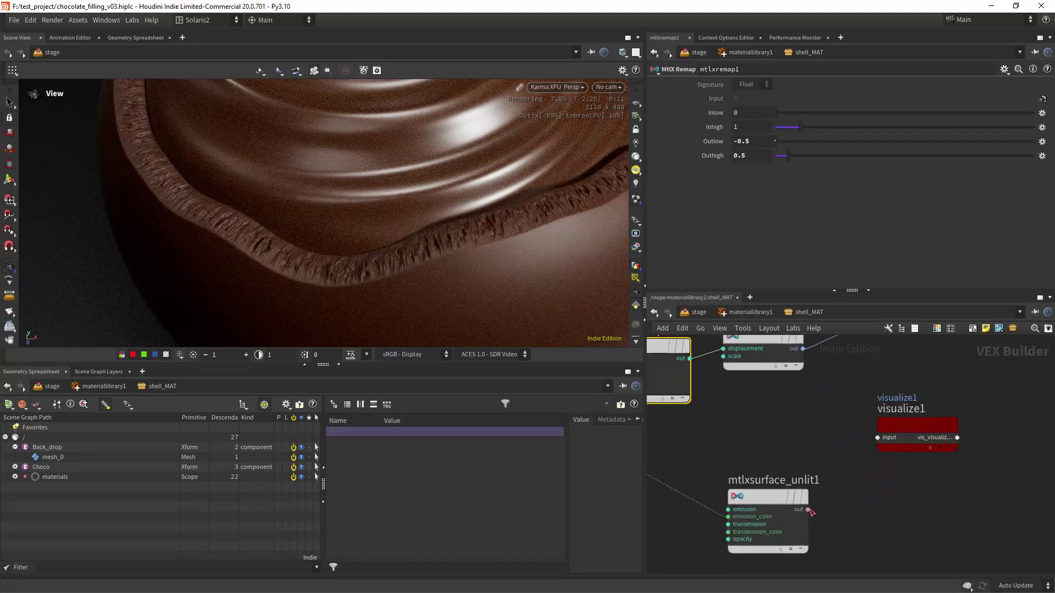
click(808, 510)
middle_drag(879, 357, 758, 546)
click(832, 463)
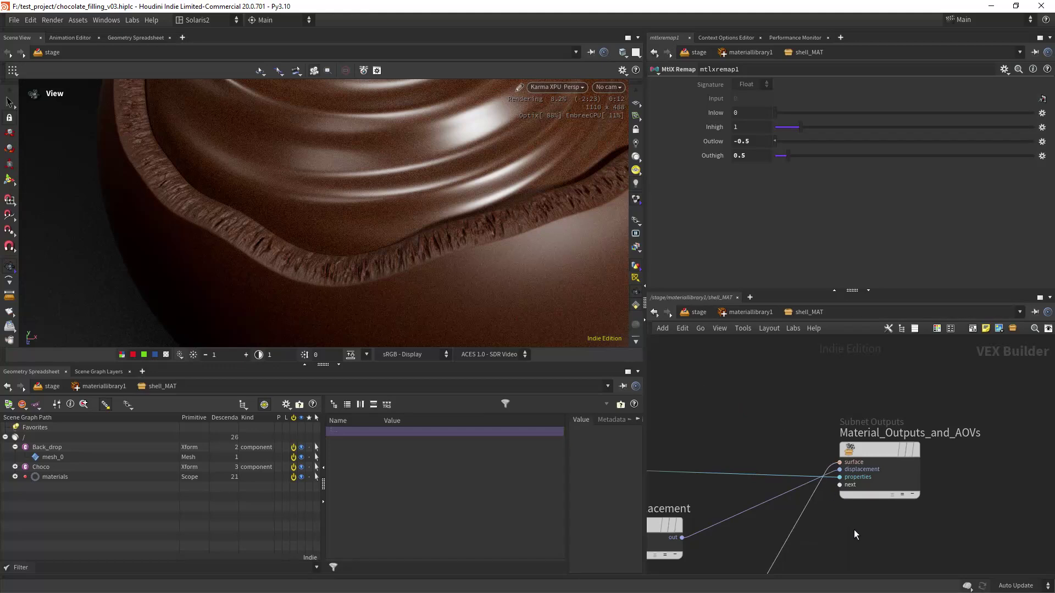
scroll(855, 534, down, 4)
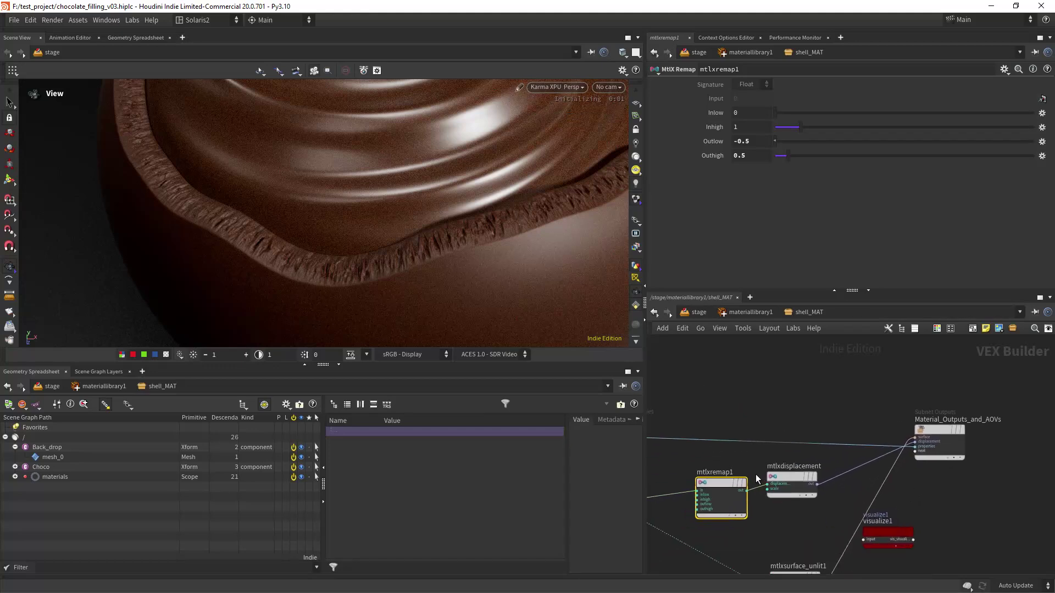
key(y)
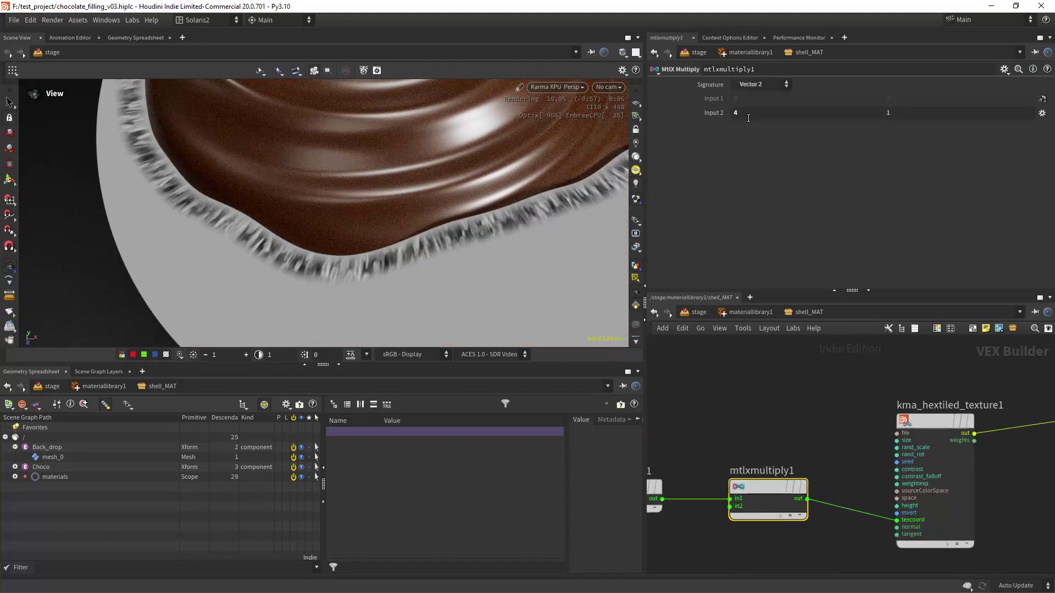
- Set the first Input 2 component of mtlxmultiply1 to 1 and examine the texture pattern along the shell's rim
click(748, 115)
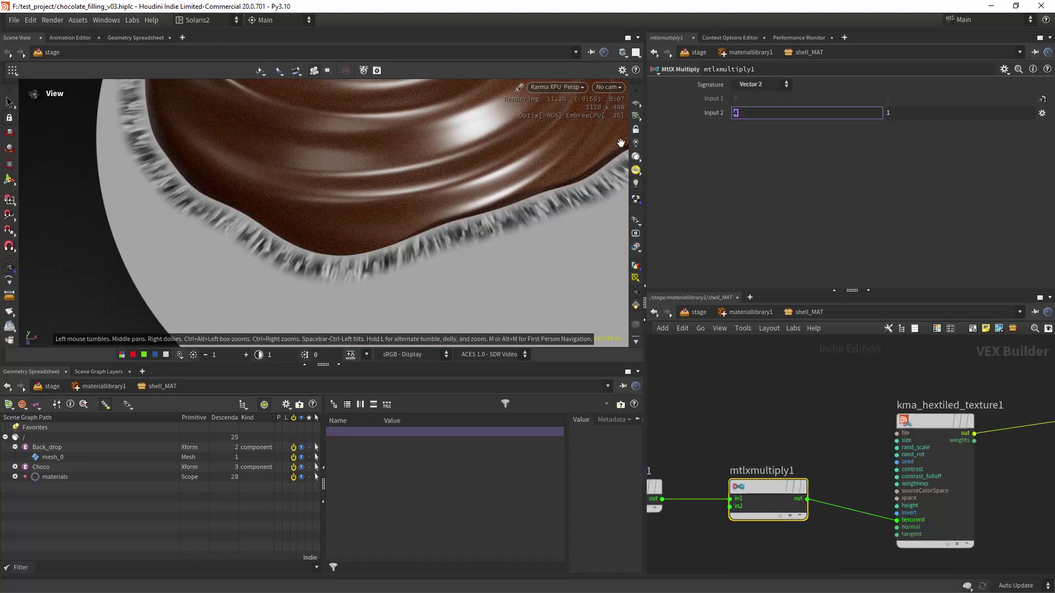
text(1)
key(Return)
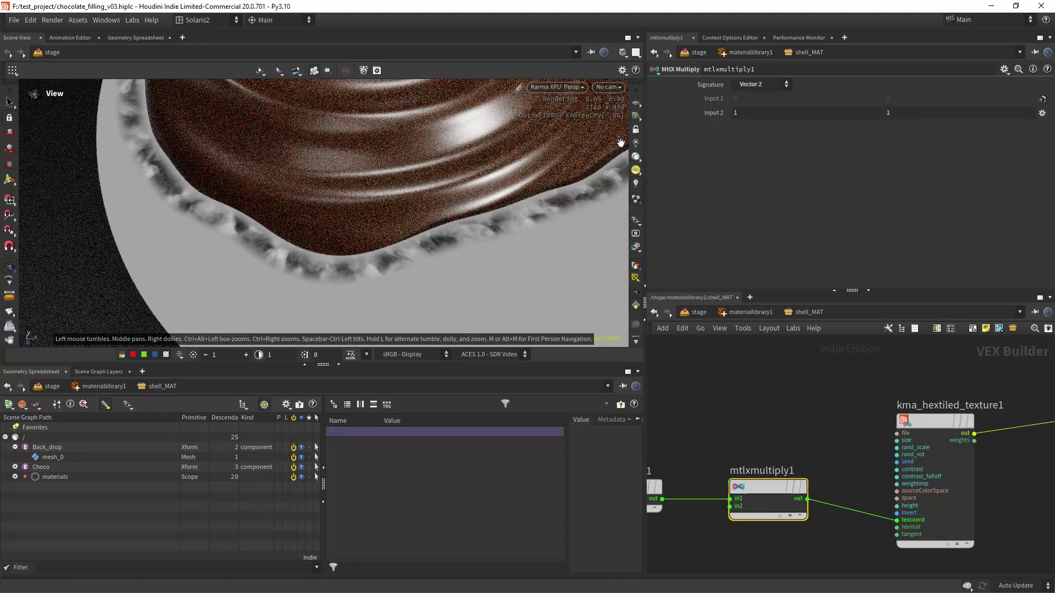
scroll(492, 257, down, 4)
middle_drag(516, 254, 467, 243)
scroll(474, 269, down, 2)
scroll(439, 284, up, 3)
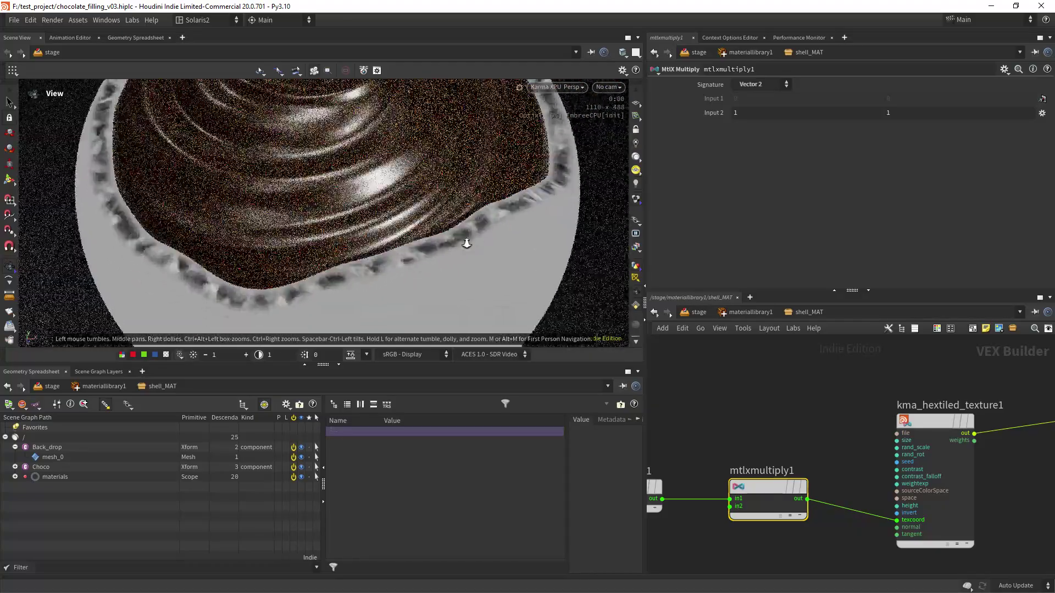
scroll(468, 237, up, 4)
scroll(467, 236, down, 1)
drag(467, 236, 493, 240)
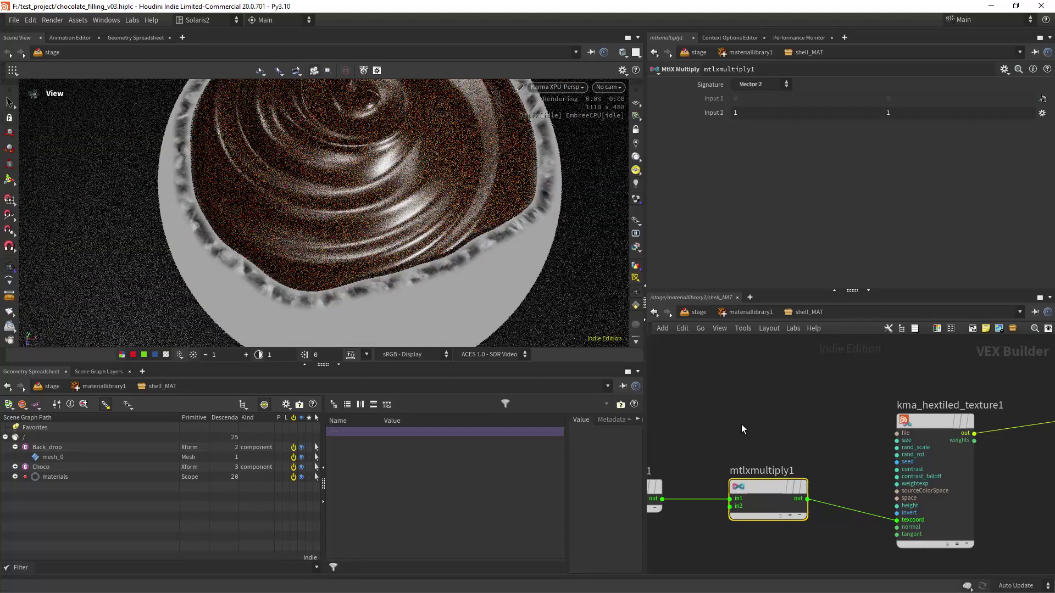
- Set the first Input 2 component of mtlxmultiply1 to 6 to stretch the rim texture more strongly
middle_drag(671, 436, 799, 385)
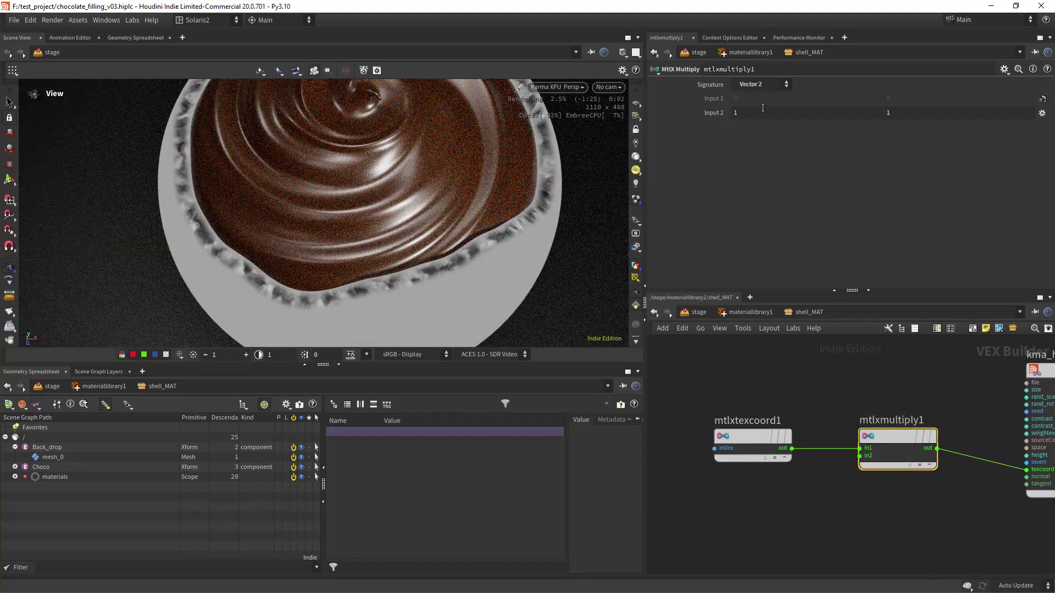
click(736, 113)
text(6)
key(Return)
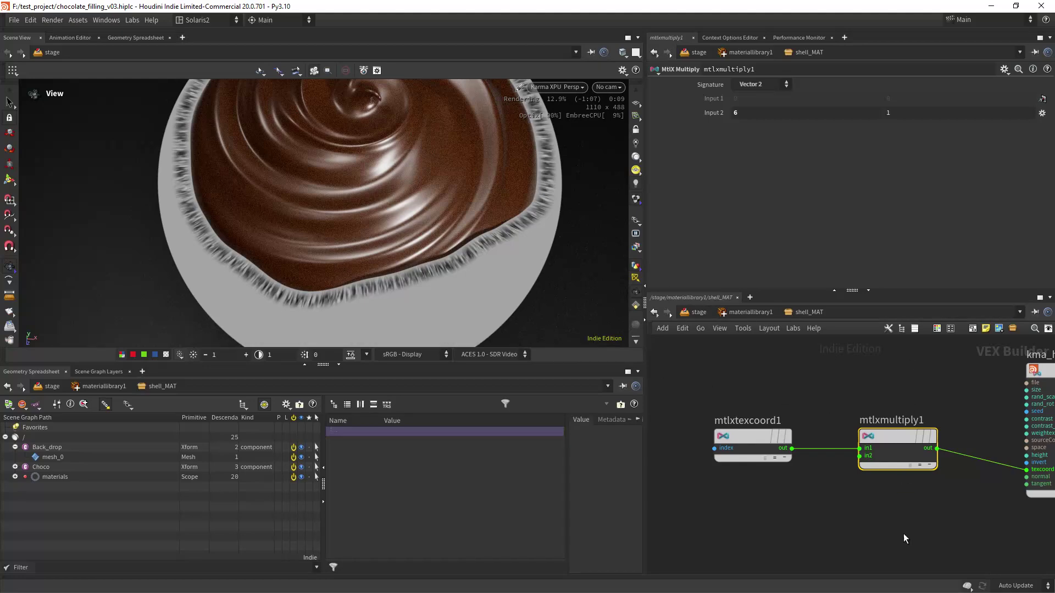
- Set the first Input 2 component of mtlxmultiply1 to 4
click(758, 116)
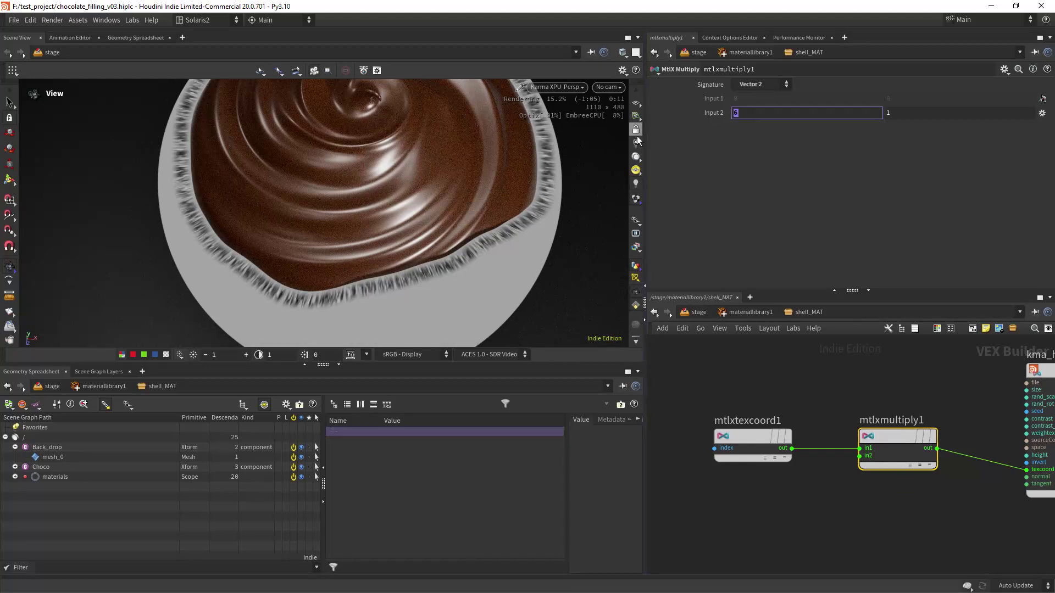
text(4)
key(Return)
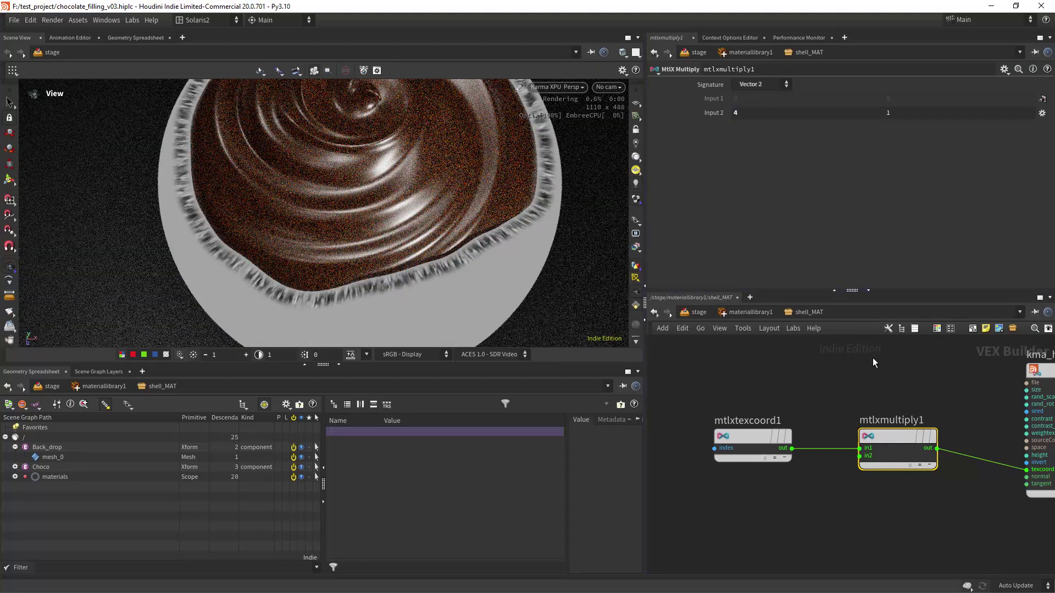
- Follow the texture branch to the mtlxmix1 node and review its background value
scroll(885, 360, down, 2)
middle_drag(907, 357, 711, 408)
middle_drag(872, 389, 812, 388)
drag(753, 363, 775, 517)
scroll(832, 470, down, 2)
middle_drag(934, 447, 782, 431)
- Visualize the output of the side_shell geometry property node on the rendered shell
click(763, 476)
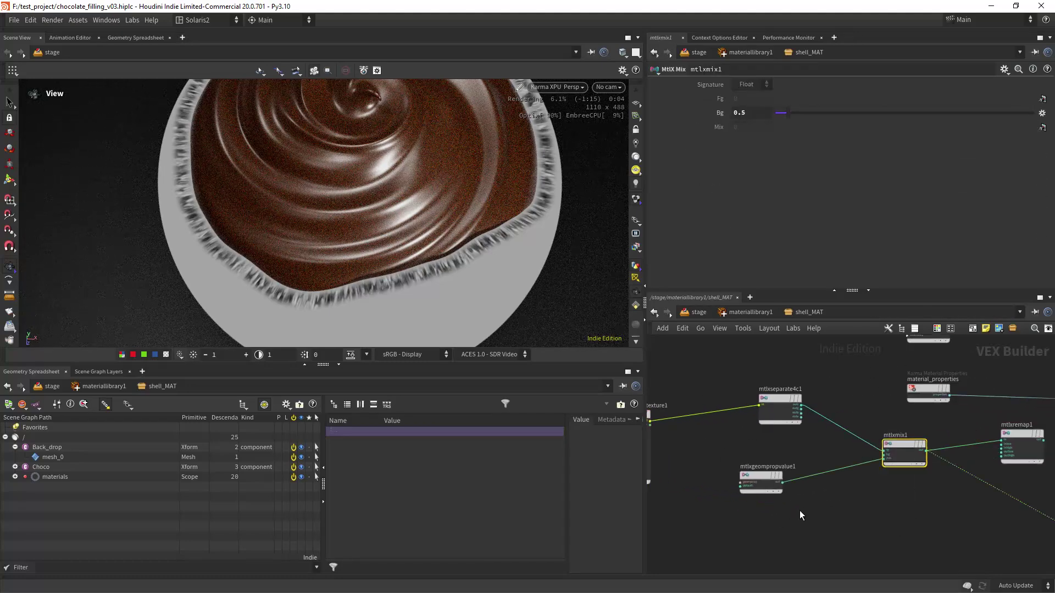
scroll(797, 496, up, 3)
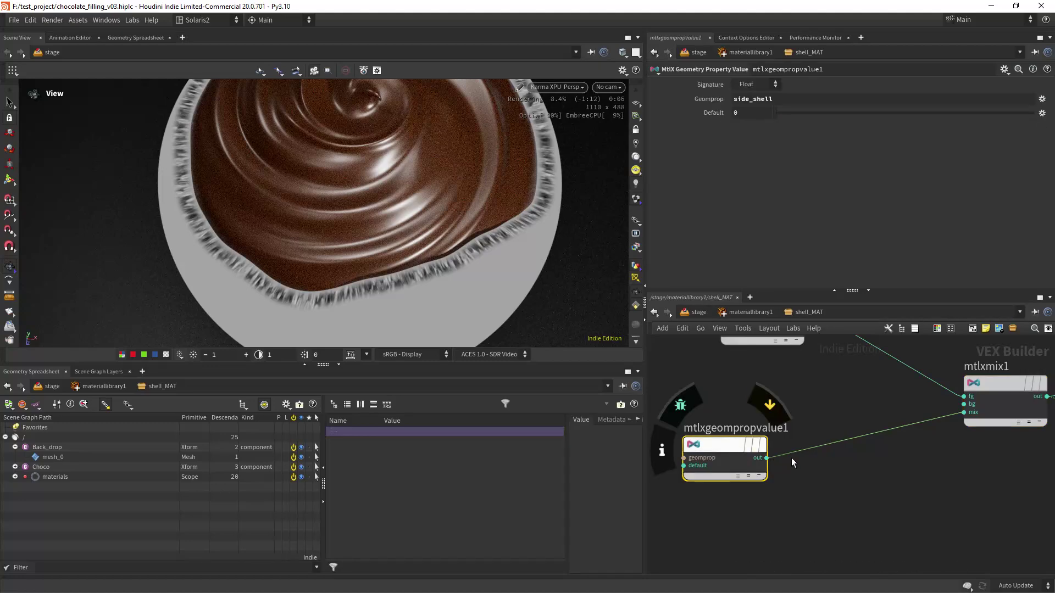
key(x)
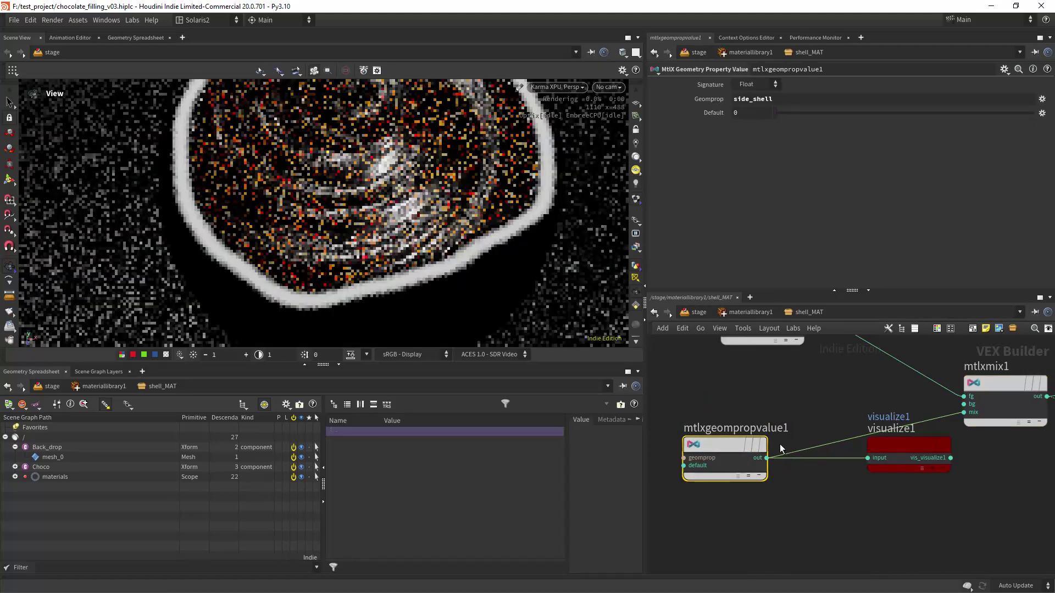
- Visualize the output of the kma_hextiled_texture1 node on the rendered shell
right_drag(821, 511, 795, 550)
middle_drag(821, 511, 933, 525)
click(769, 438)
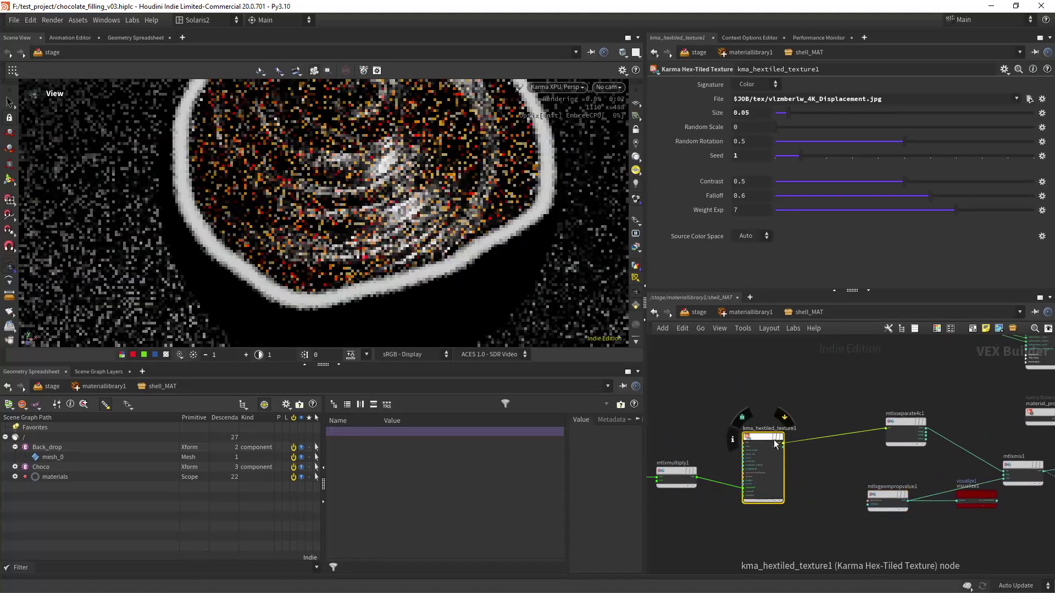
ctrl+click(798, 442)
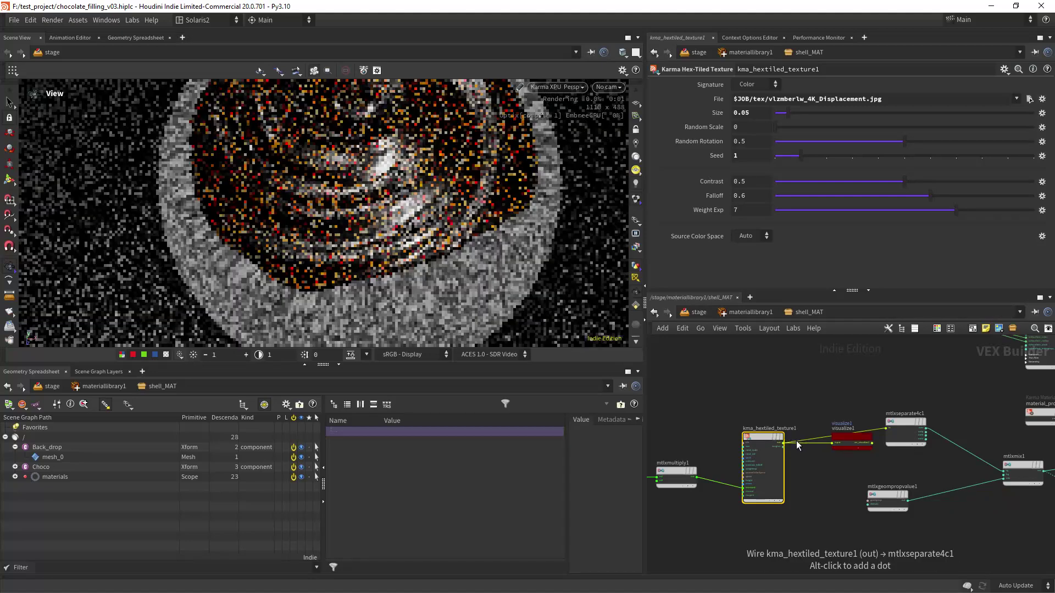
- Visualize the output of the mtlxmix1 node to inspect the rim-masked texture on the shell
middle_drag(823, 512, 668, 499)
middle_drag(820, 540, 697, 504)
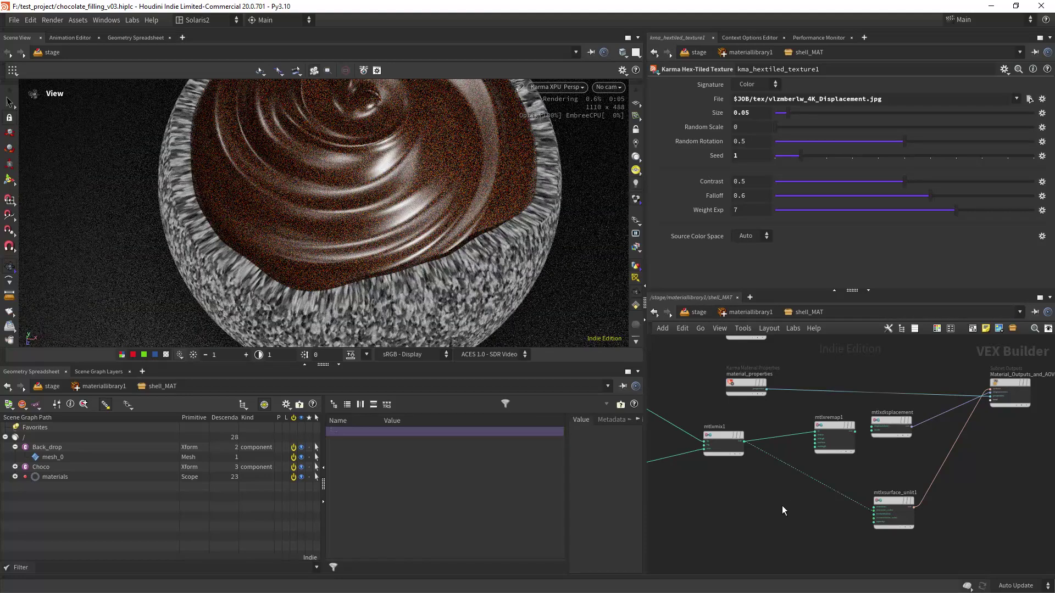
middle_drag(782, 505, 880, 486)
scroll(756, 484, up, 3)
click(888, 401)
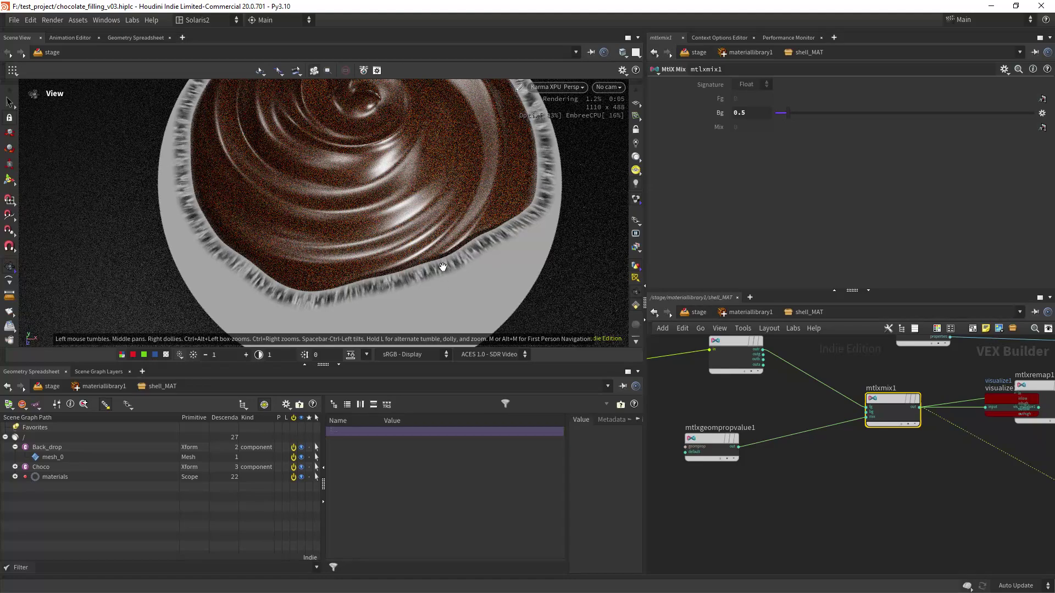
- Connect the mtlxstandard_surface output to the surface input of Material_Outputs_and_AOVs
middle_drag(858, 477, 772, 495)
scroll(772, 494, down, 2)
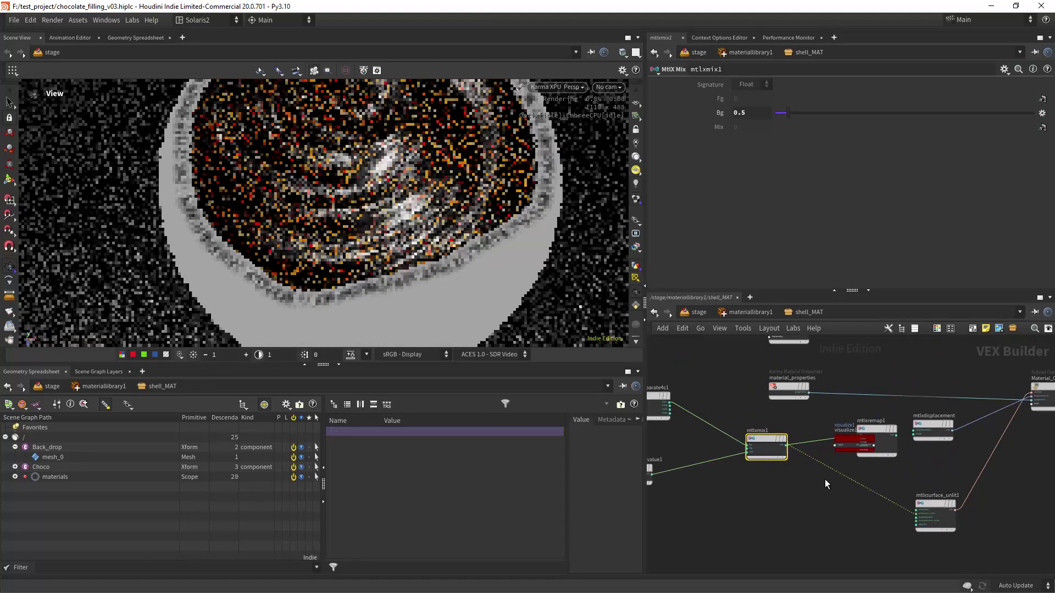
middle_drag(885, 485, 744, 503)
middle_drag(871, 475, 885, 572)
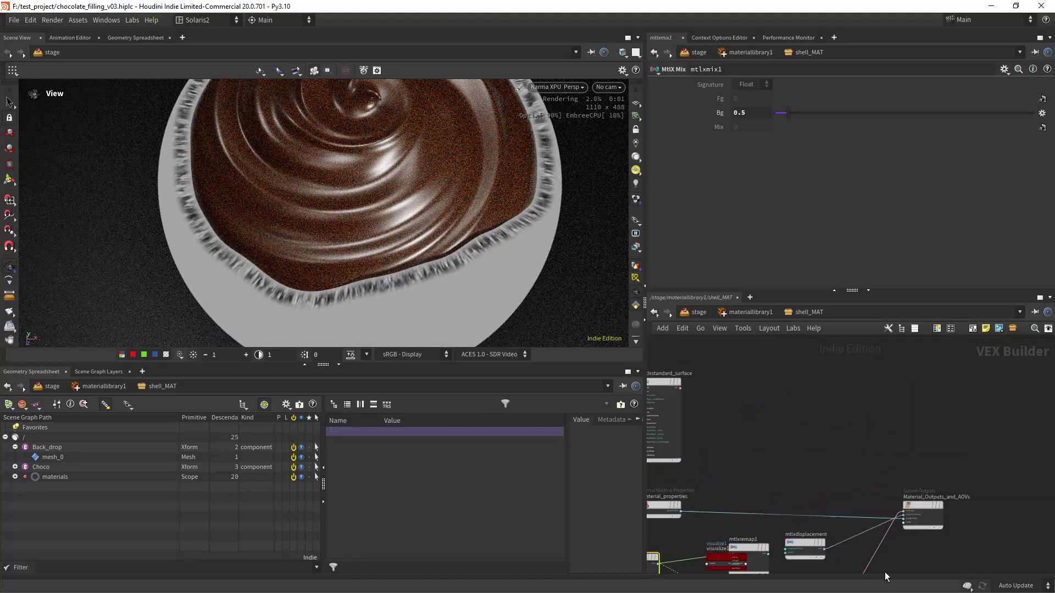
middle_drag(758, 451, 807, 461)
scroll(768, 396, up, 3)
click(720, 369)
scroll(890, 423, down, 3)
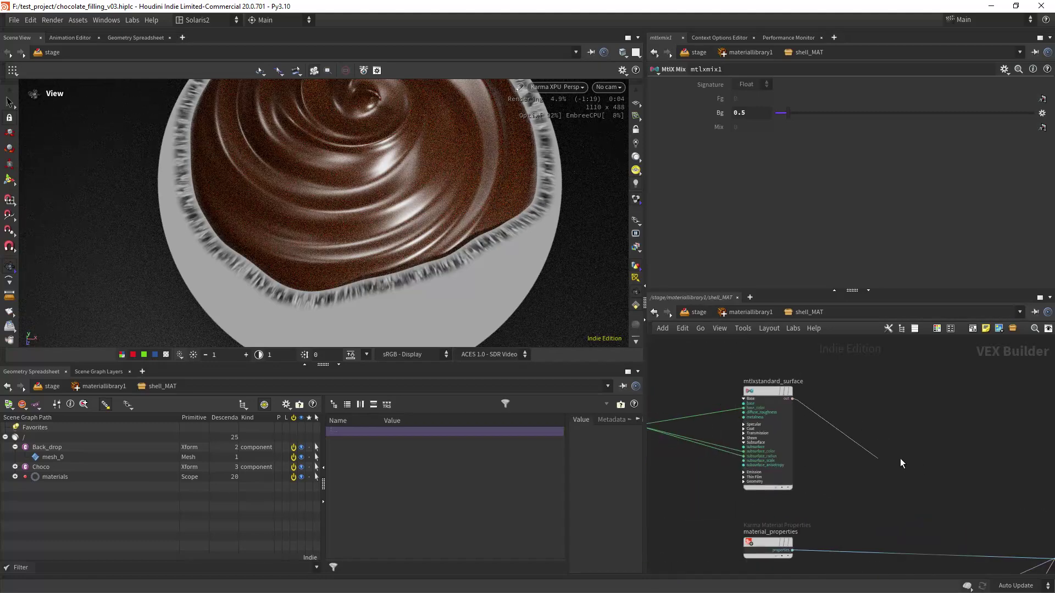
middle_drag(989, 497, 765, 407)
click(849, 453)
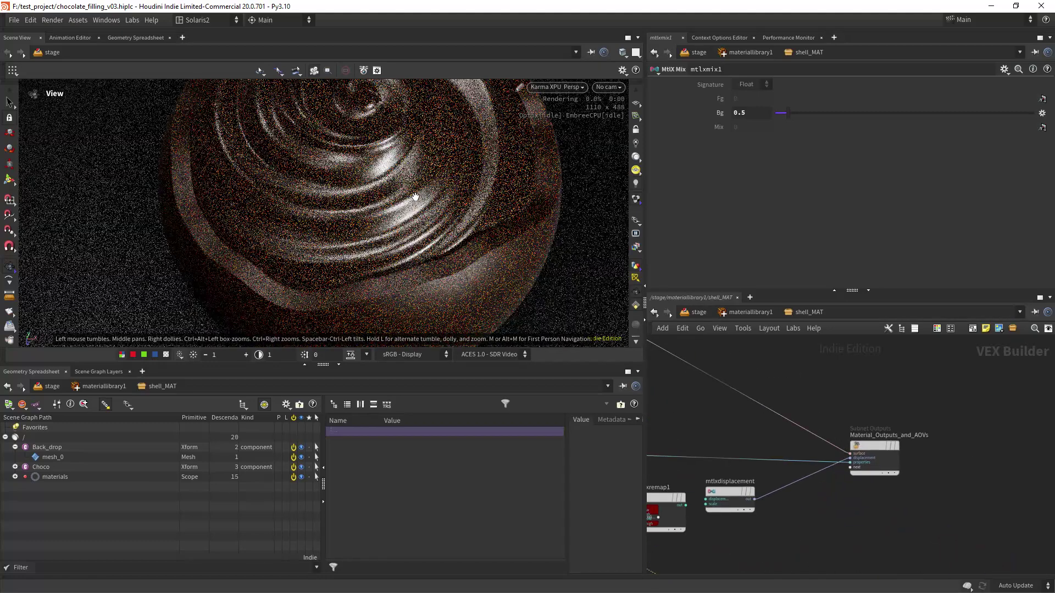
- Move the visualize1 node clear of the network and connect mtlxremap1's output to mtlxdisplacement's displacement input
middle_drag(726, 411, 855, 347)
drag(766, 456, 724, 548)
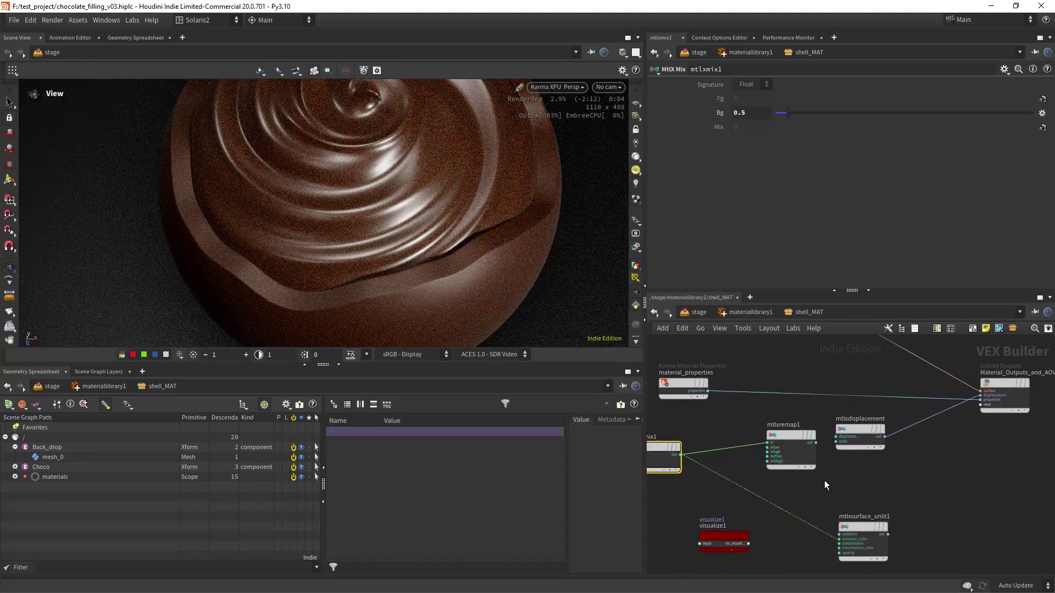
scroll(794, 435, up, 5)
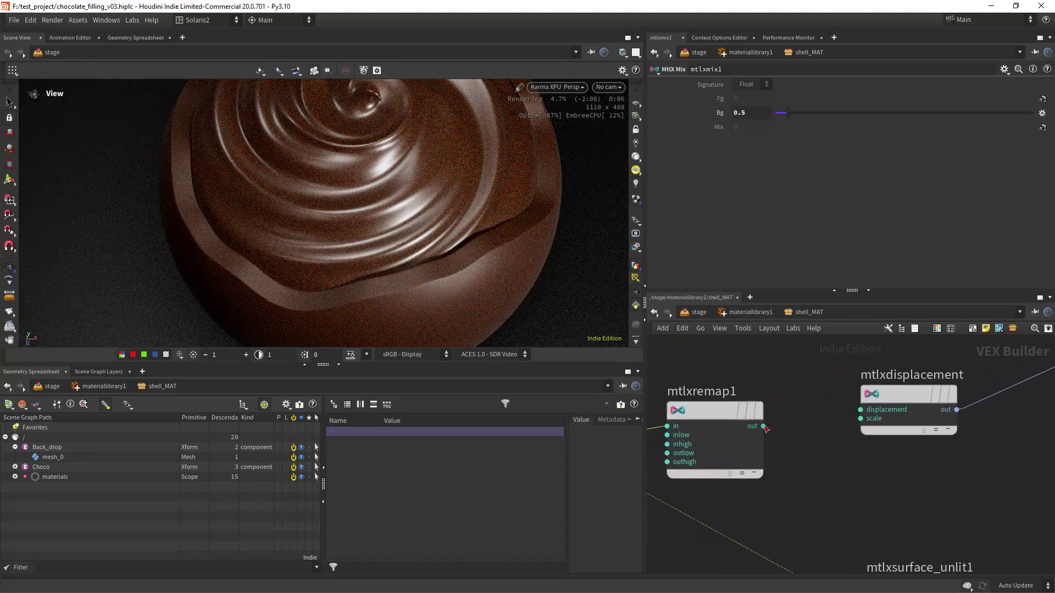
click(764, 427)
click(860, 410)
scroll(846, 468, down, 6)
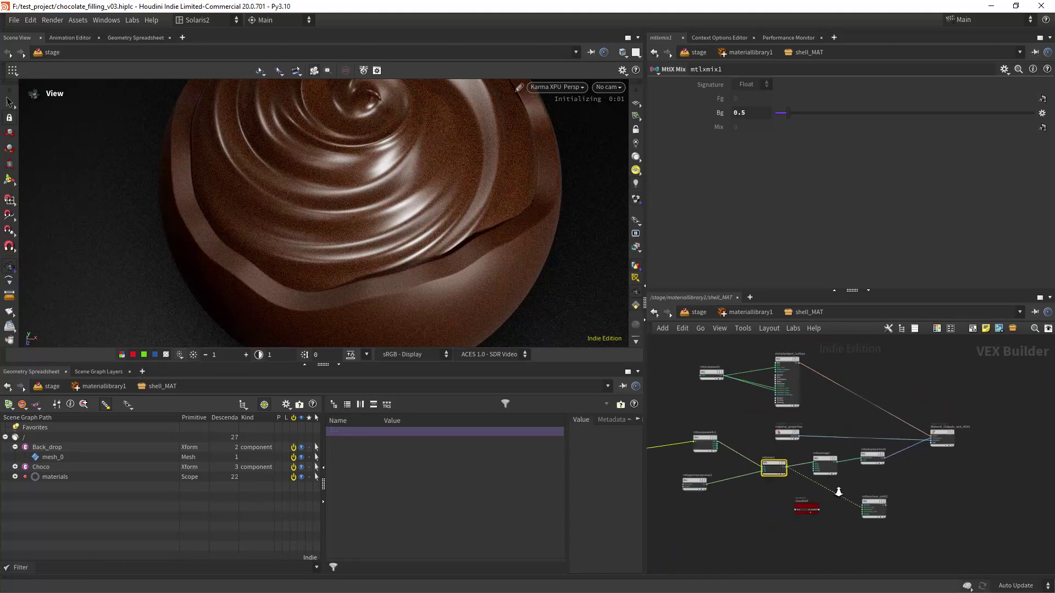
- Select the texture coordinate, mtlxmultiply1 and kma_hextiled_texture1 nodes together and nudge them slightly
middle_drag(839, 492, 879, 516)
scroll(755, 418, up, 5)
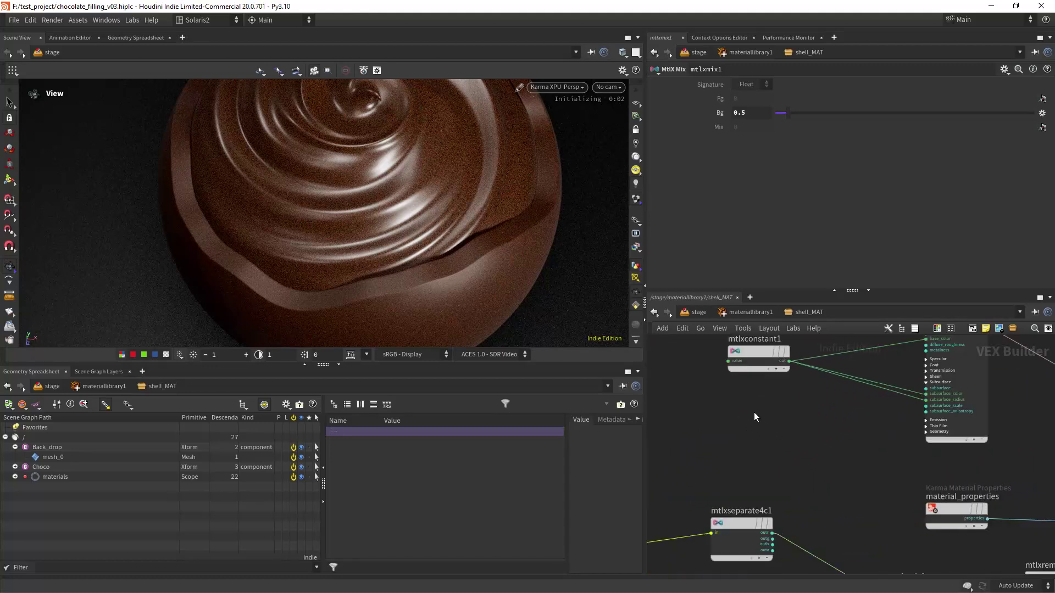
scroll(795, 467, down, 8)
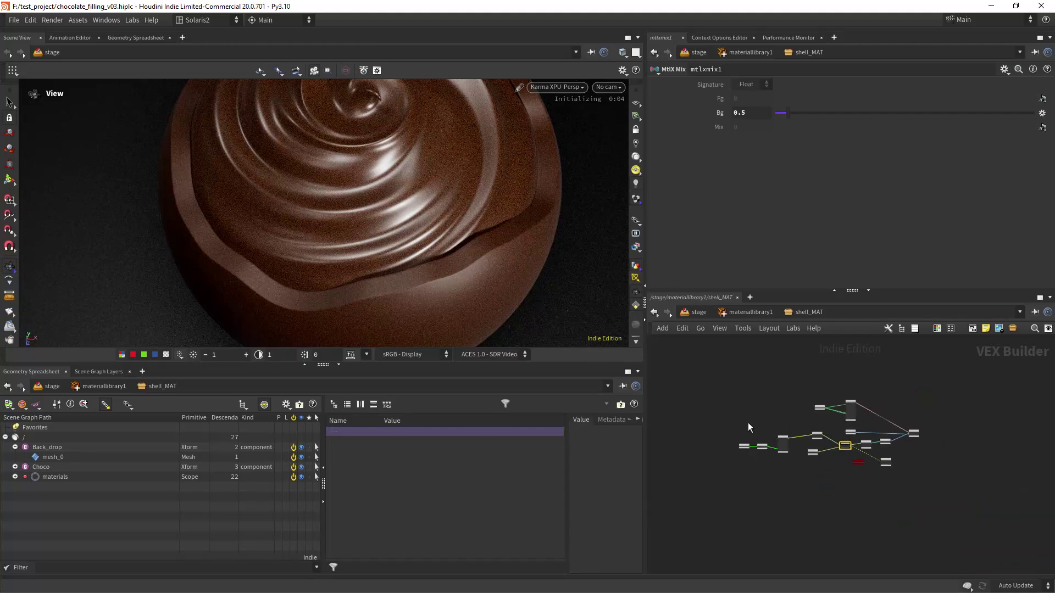
scroll(748, 428, up, 8)
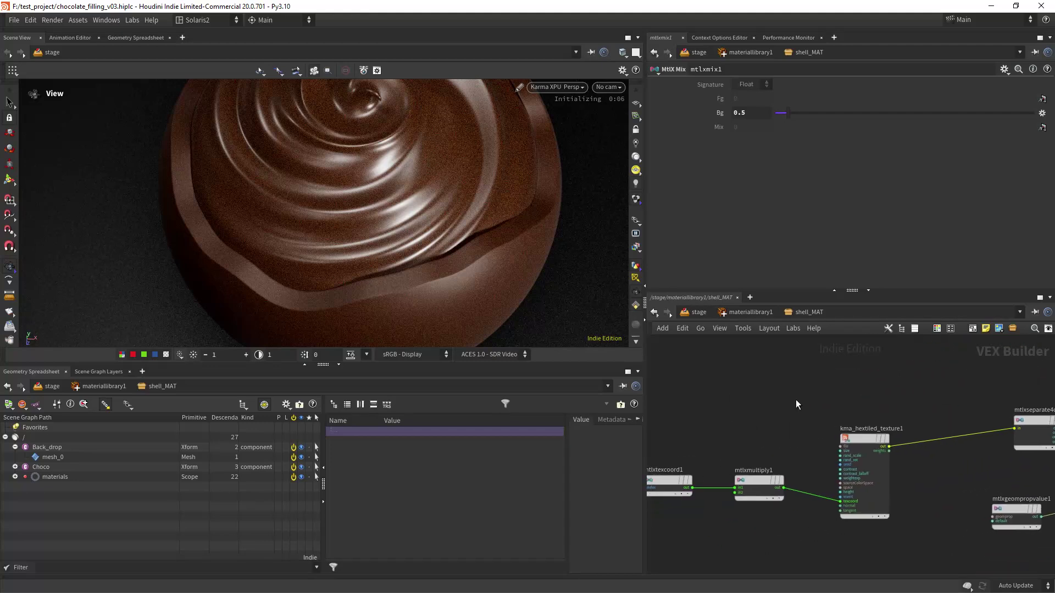
scroll(797, 405, down, 5)
drag(707, 386, 877, 501)
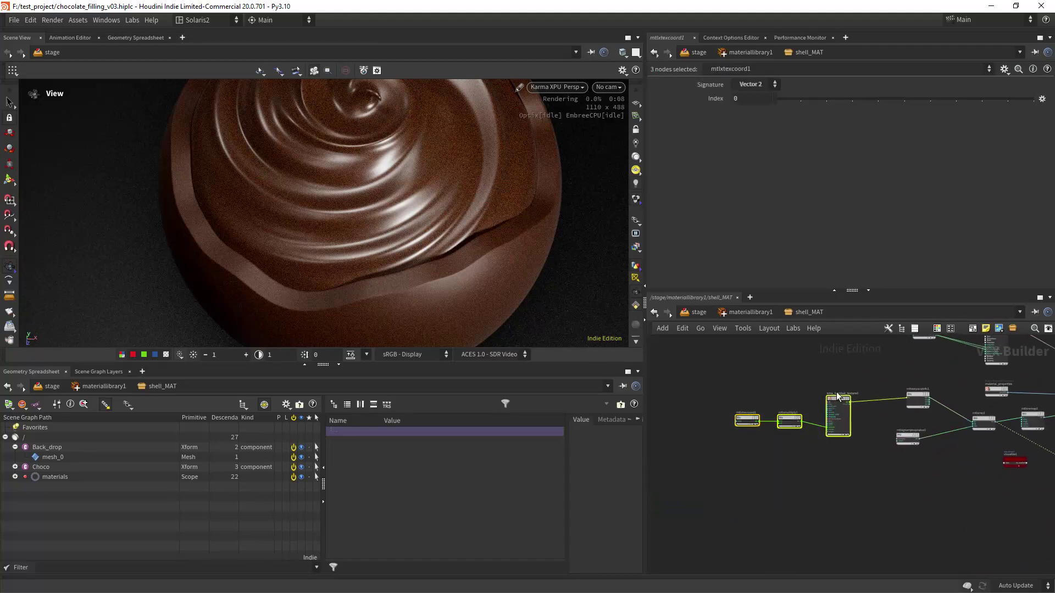
drag(837, 397, 843, 394)
scroll(850, 367, up, 3)
middle_drag(850, 367, 832, 377)
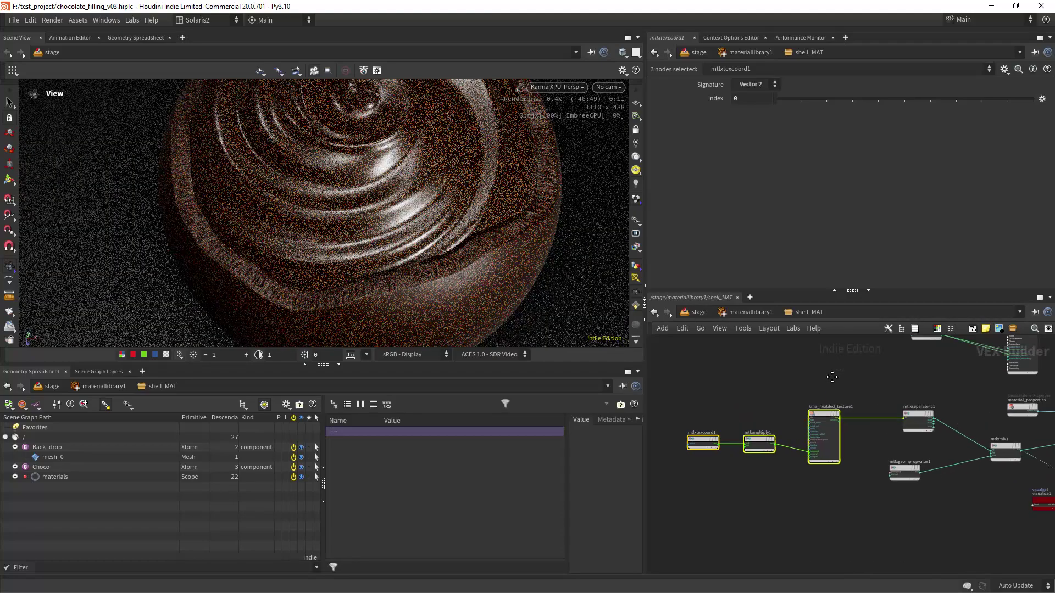
scroll(832, 377, down, 2)
- Open the viewport's view and camera options
click(608, 87)
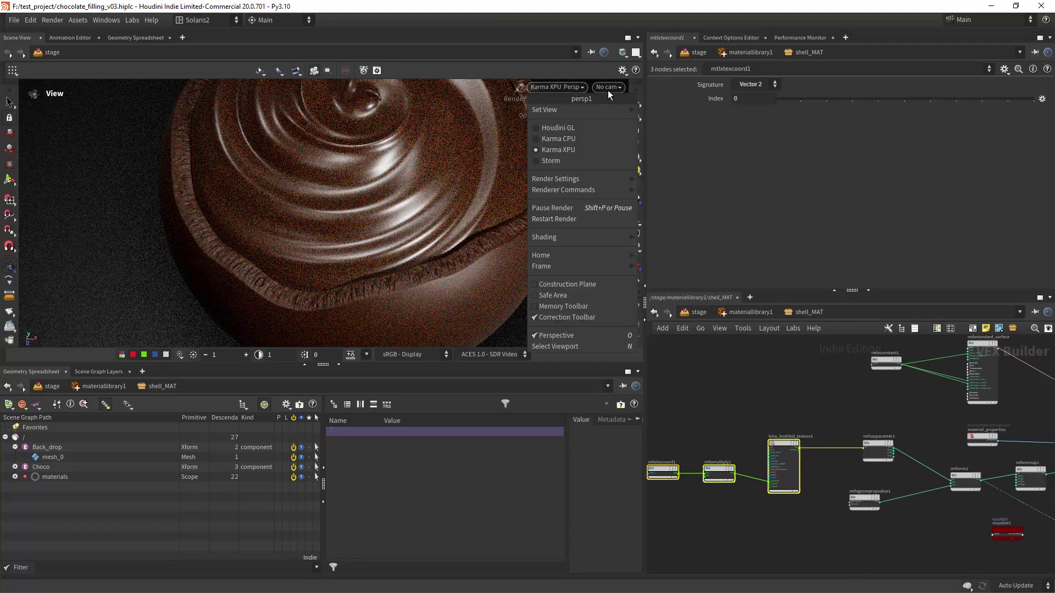